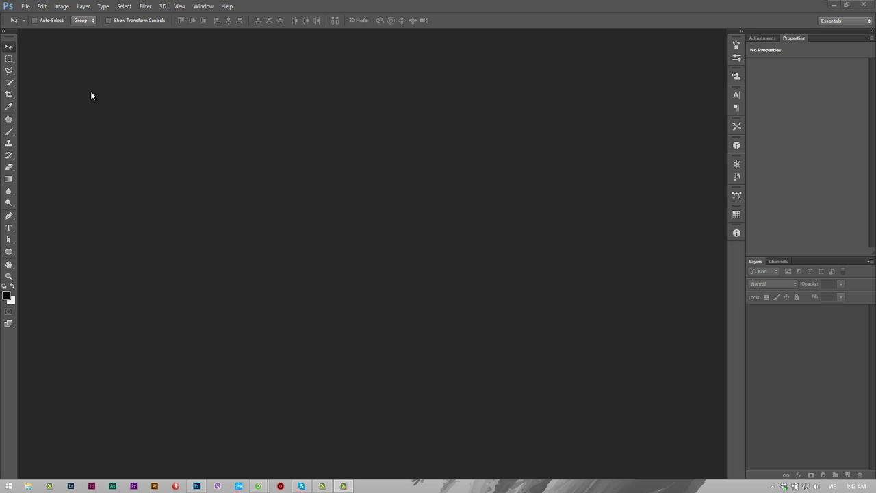
Create a new document with width 800 and height 500 pixels.
{"action": "left_click", "coordinate": [26, 6]}
{"action": "left_click", "coordinate": [31, 16]}
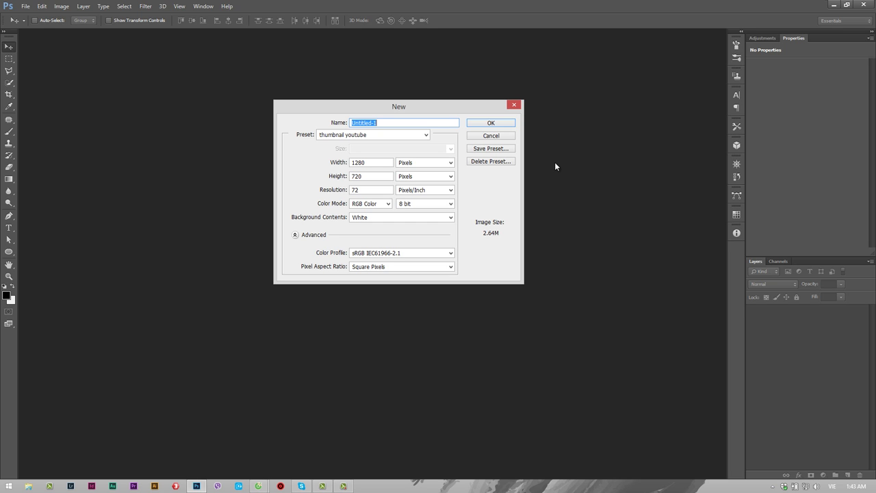
{"action": "double_click", "coordinate": [359, 163]}
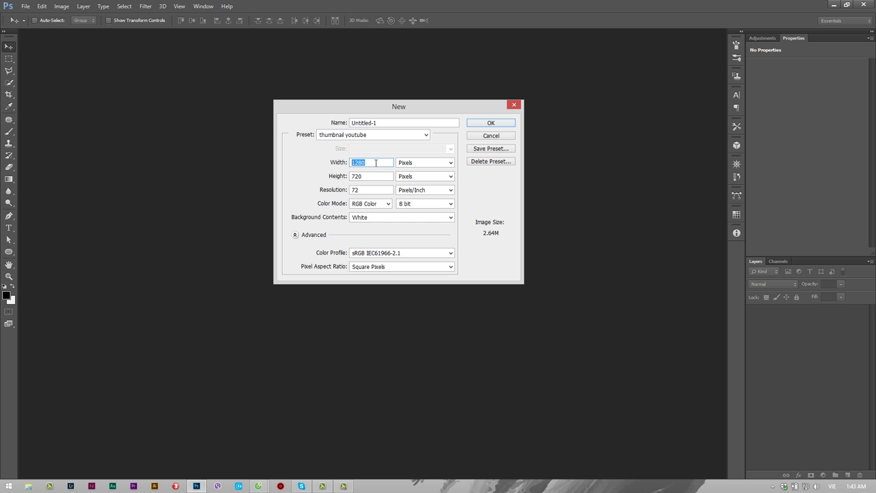
{"action": "type", "text": "800"}
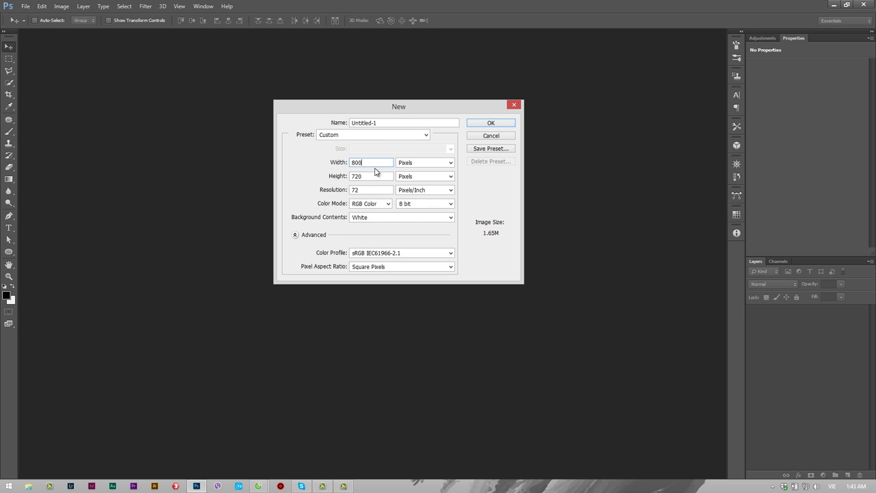
{"action": "double_click", "coordinate": [358, 176]}
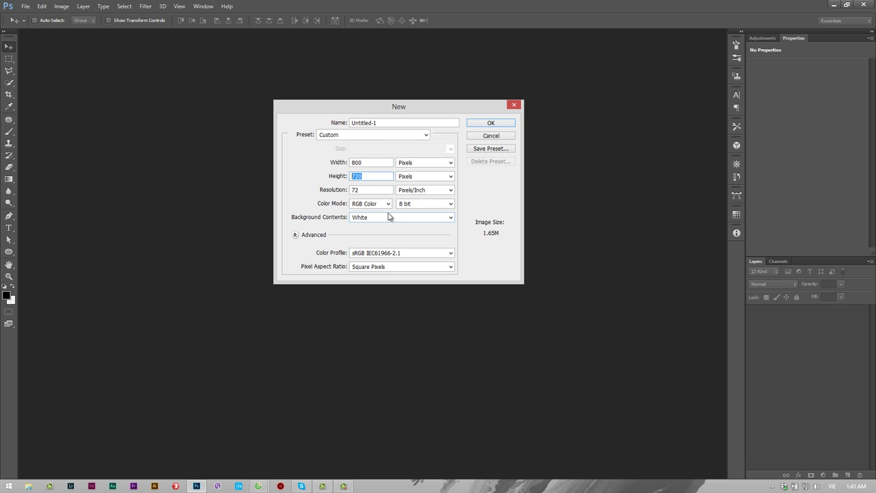
{"action": "type", "text": "500"}
{"action": "left_click", "coordinate": [350, 191]}
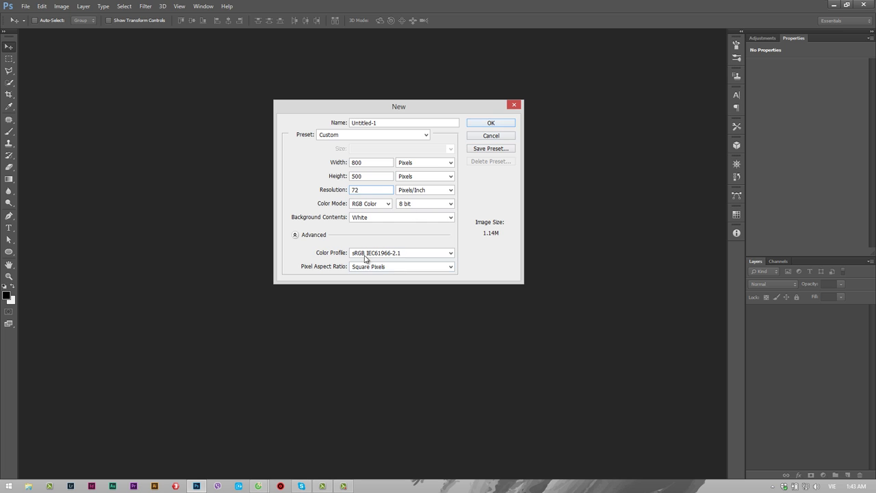
{"action": "left_click", "coordinate": [490, 125]}
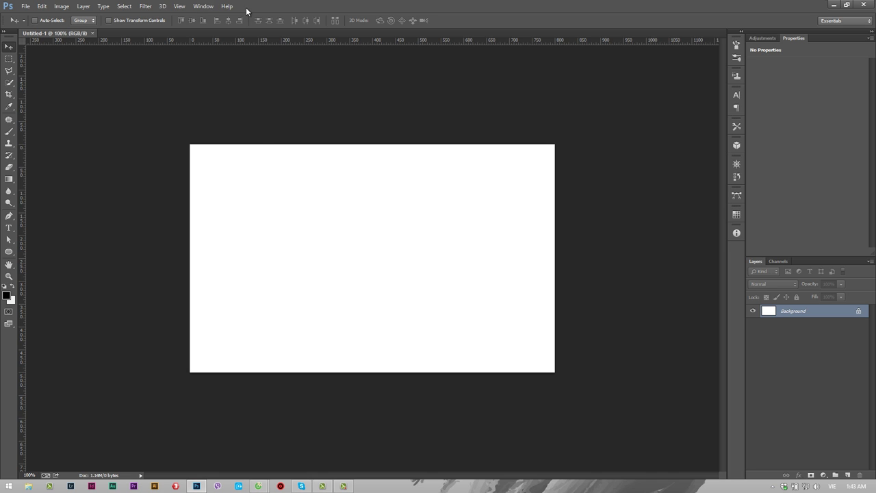
Show the Timeline panel and create a frame animation rather than a video timeline.
{"action": "left_click", "coordinate": [205, 7]}
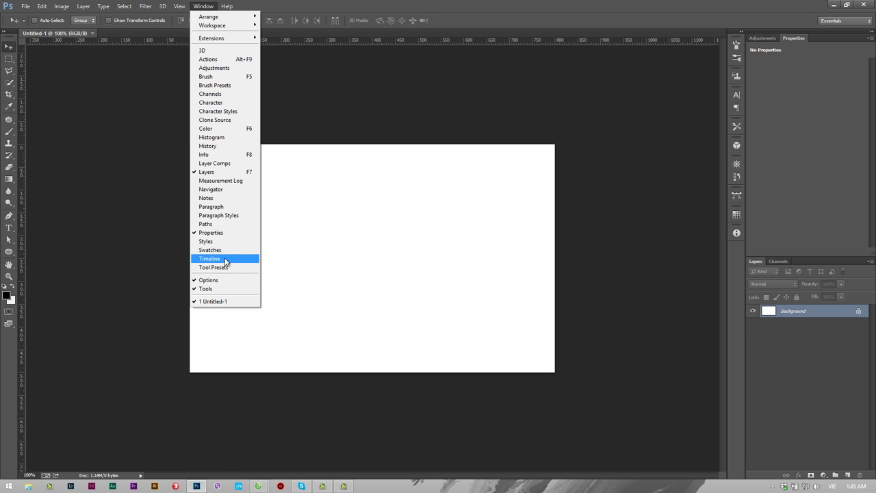
{"action": "left_click", "coordinate": [225, 261]}
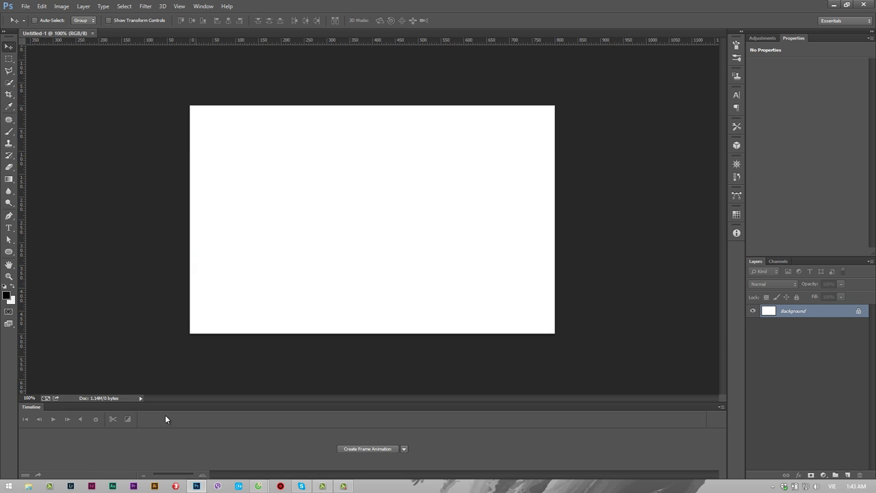
{"action": "left_click", "coordinate": [403, 449]}
{"action": "left_click", "coordinate": [373, 452]}
{"action": "left_click", "coordinate": [403, 449]}
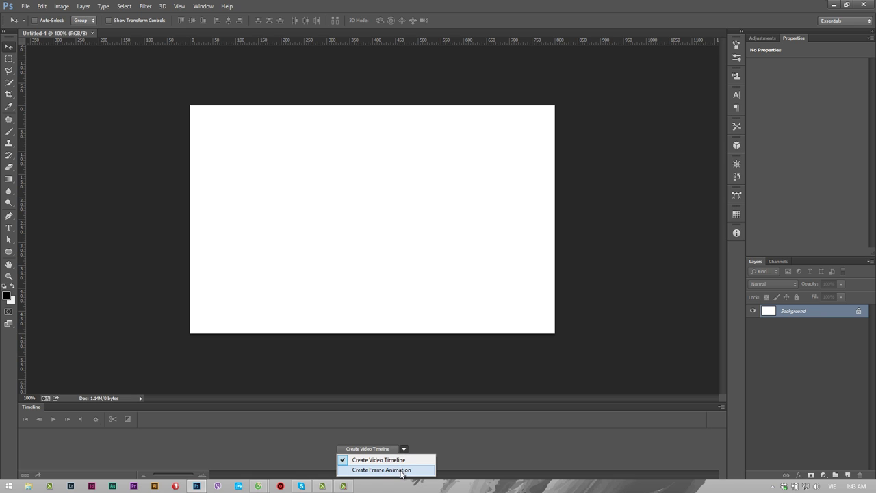
{"action": "left_click", "coordinate": [410, 470]}
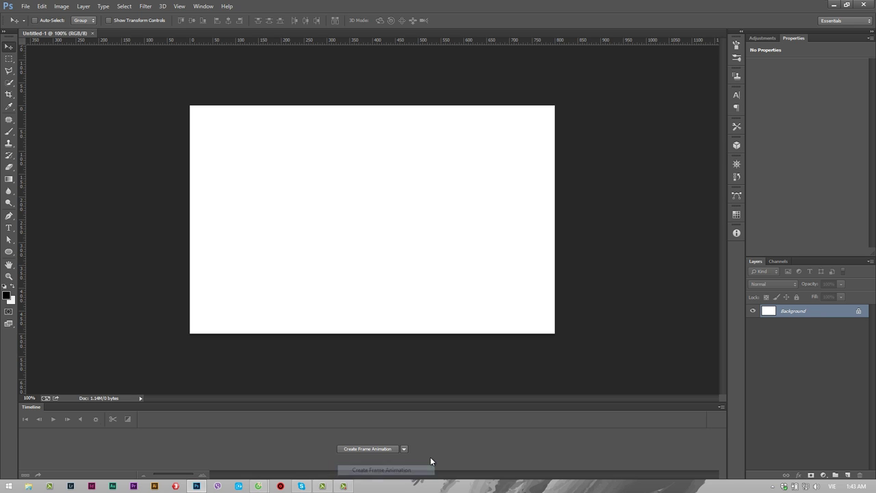
{"action": "left_click", "coordinate": [361, 449]}
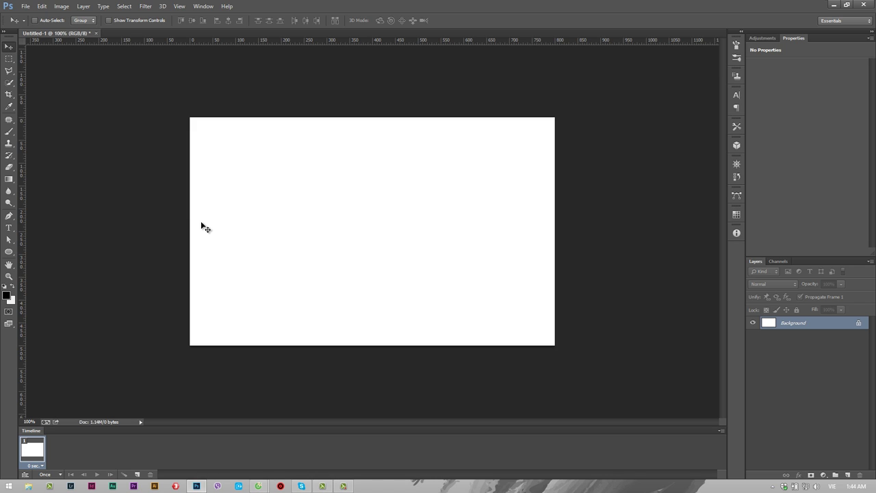
Change the Timeline loop option from Once to Forever.
{"action": "left_click", "coordinate": [9, 251]}
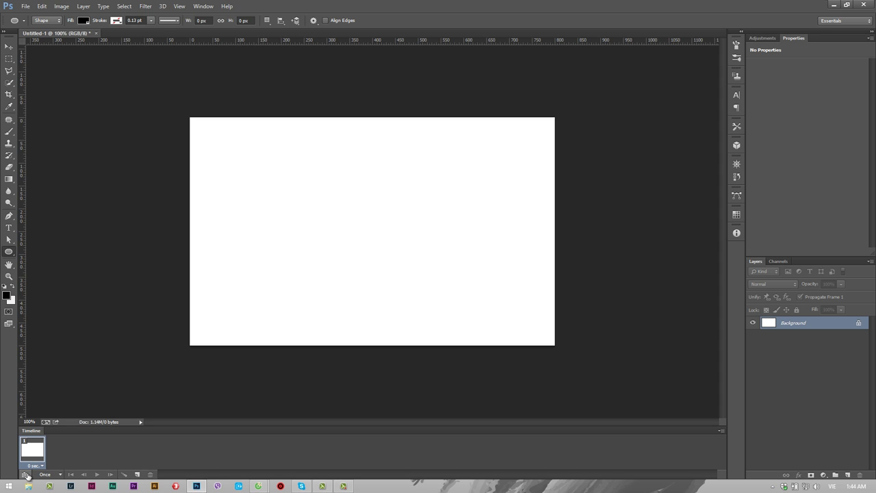
{"action": "left_click", "coordinate": [25, 474]}
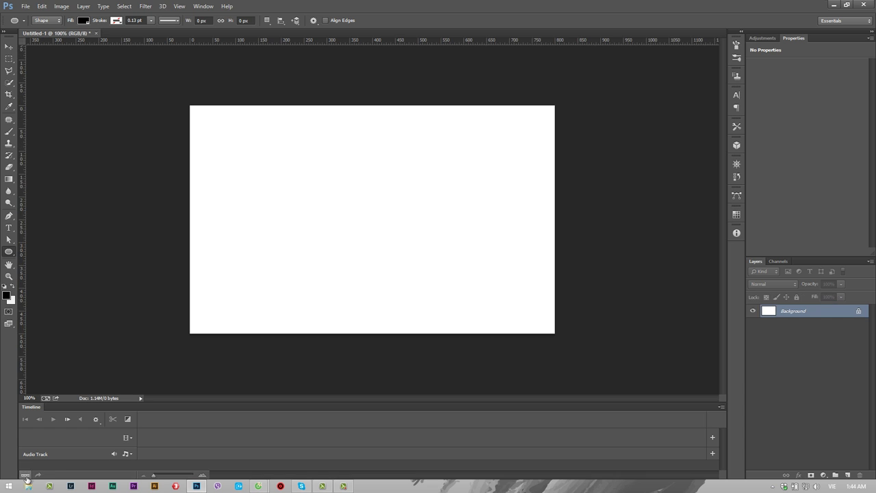
{"action": "left_click", "coordinate": [25, 475]}
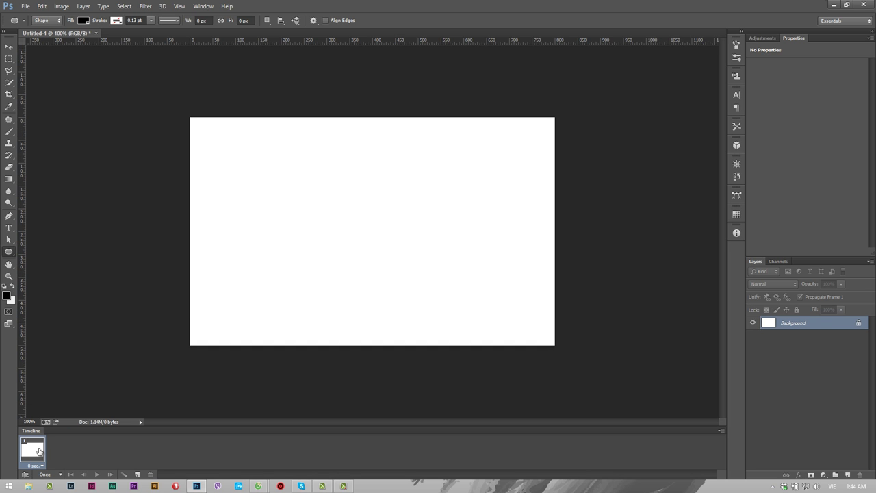
{"action": "left_click", "coordinate": [52, 474]}
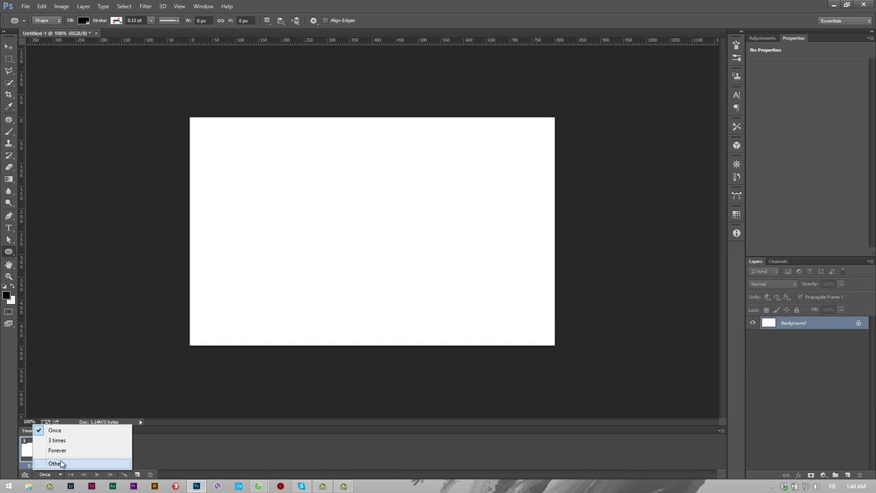
{"action": "key", "text": "Escape"}
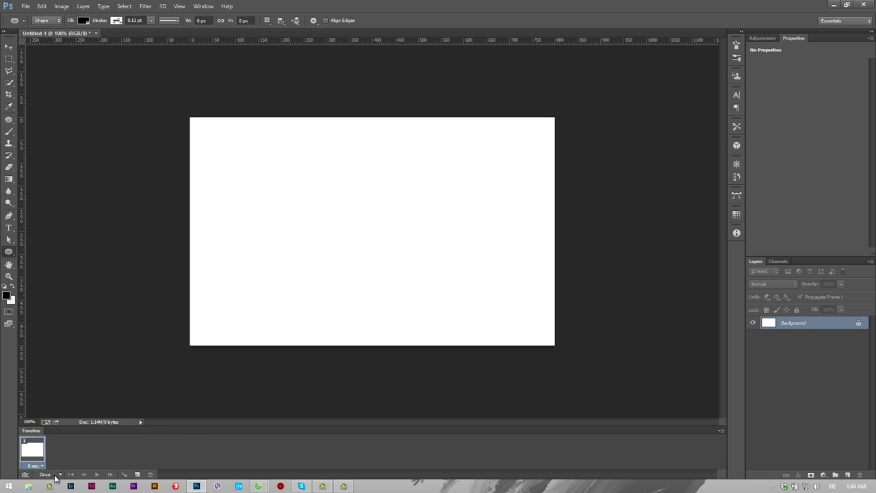
{"action": "left_click", "coordinate": [54, 474]}
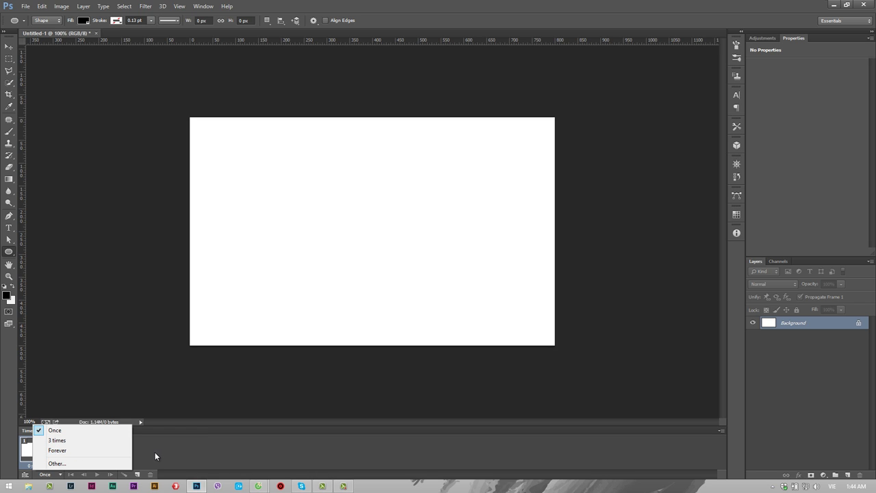
{"action": "left_click", "coordinate": [70, 451]}
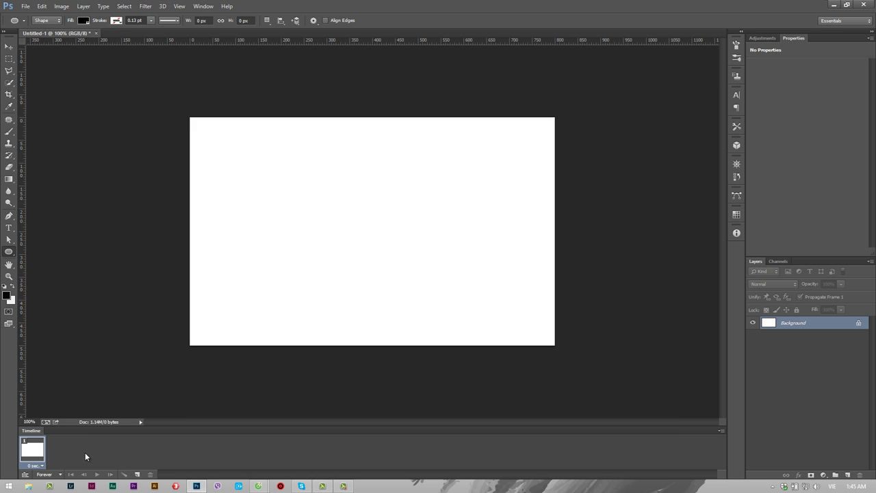
Add a text layer reading 'text 1' near the canvas centre.
{"action": "left_click", "coordinate": [10, 229]}
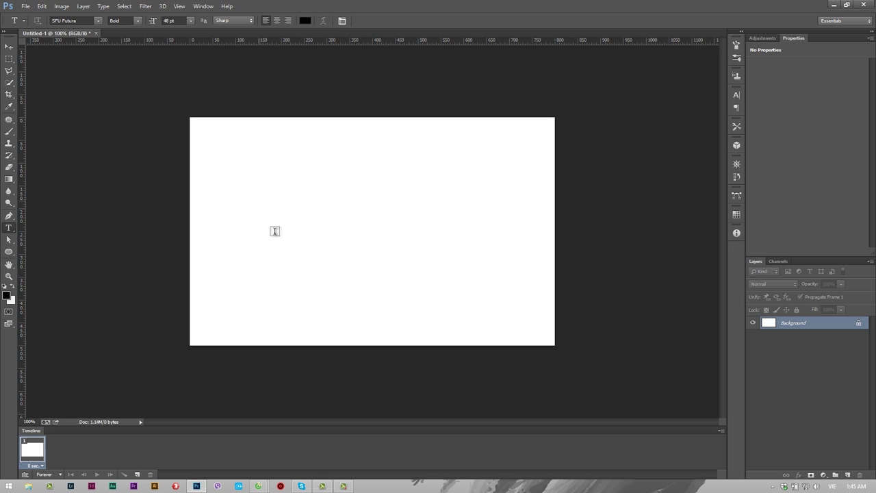
{"action": "left_click", "coordinate": [295, 253]}
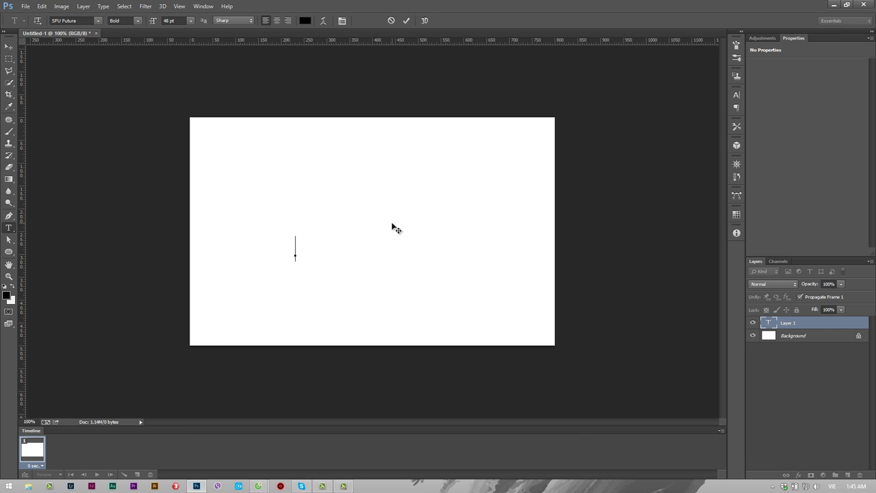
{"action": "key", "text": "BackSpace"}
{"action": "key", "text": "BackSpace"}
{"action": "type", "text": "ây"}
{"action": "key", "text": "ctrl+a"}
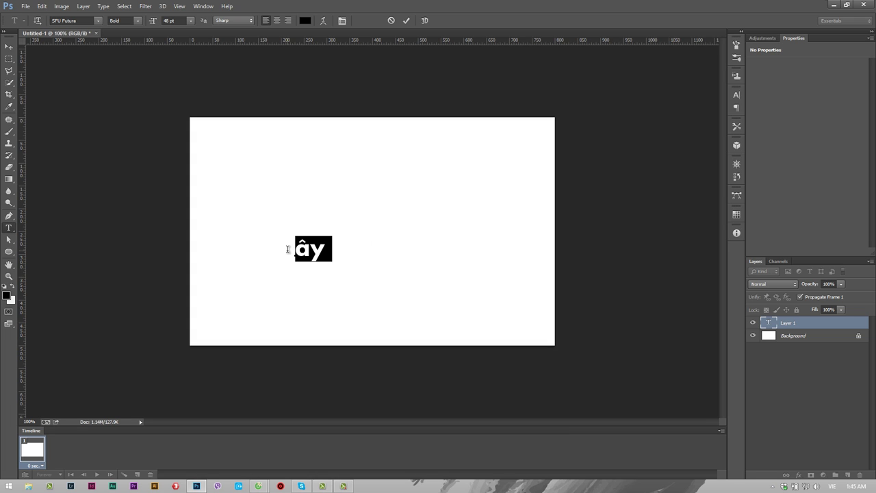
{"action": "type", "text": "text"}
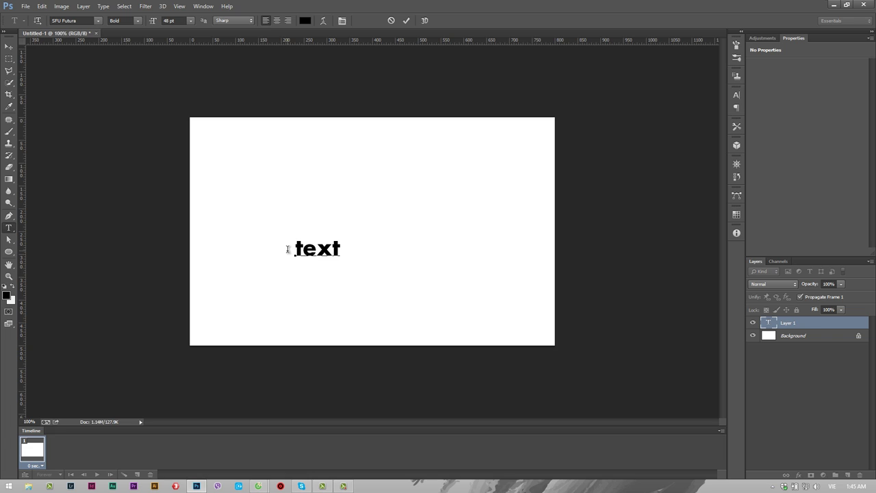
{"action": "type", "text": " 1"}
{"action": "left_click_drag", "start_coordinate": [354, 296], "coordinate": [391, 270]}
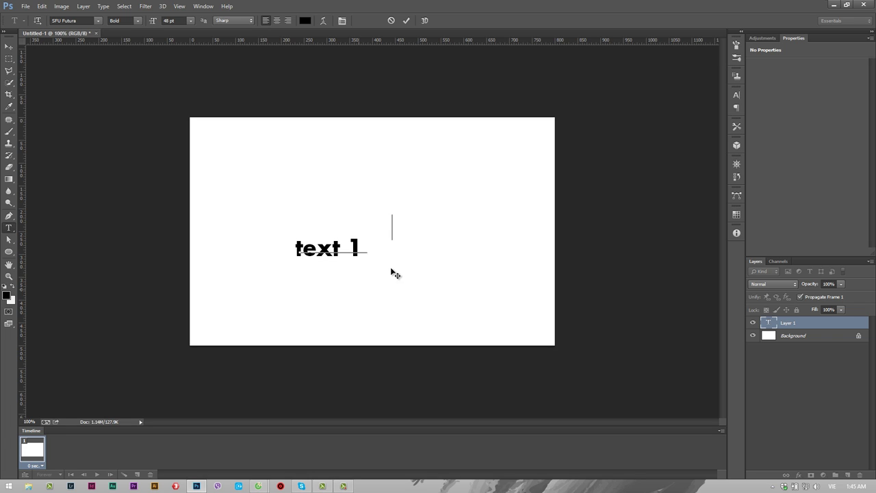
{"action": "left_click", "coordinate": [814, 327]}
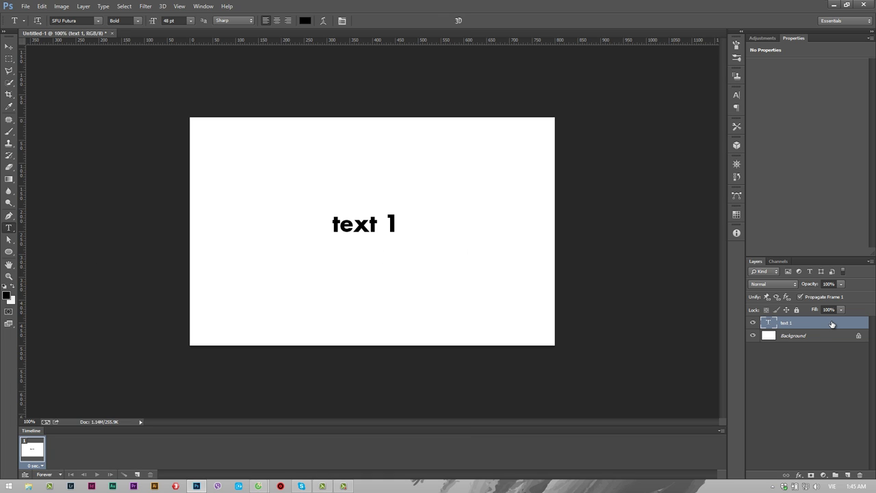
Duplicate it into a 'text 2' layer and hide the original.
{"action": "key", "text": "ctrl+j"}
{"action": "left_click", "coordinate": [753, 336]}
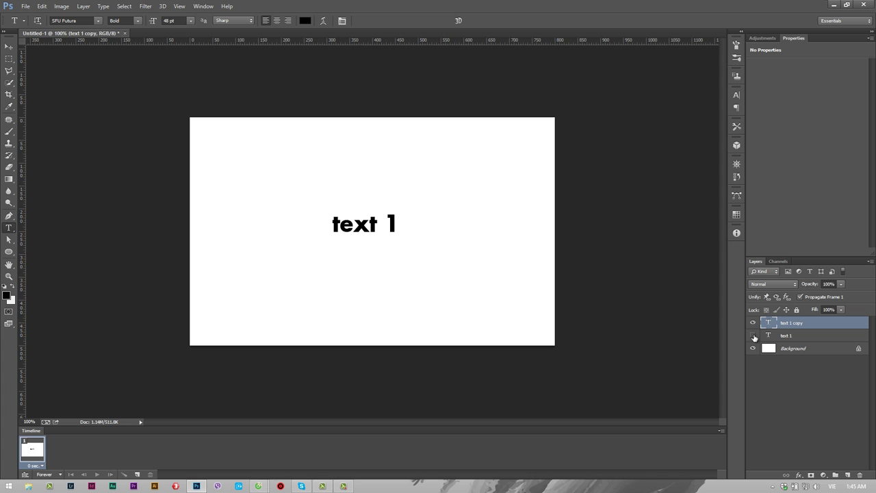
{"action": "left_click", "coordinate": [381, 227]}
{"action": "double_click", "coordinate": [386, 225]}
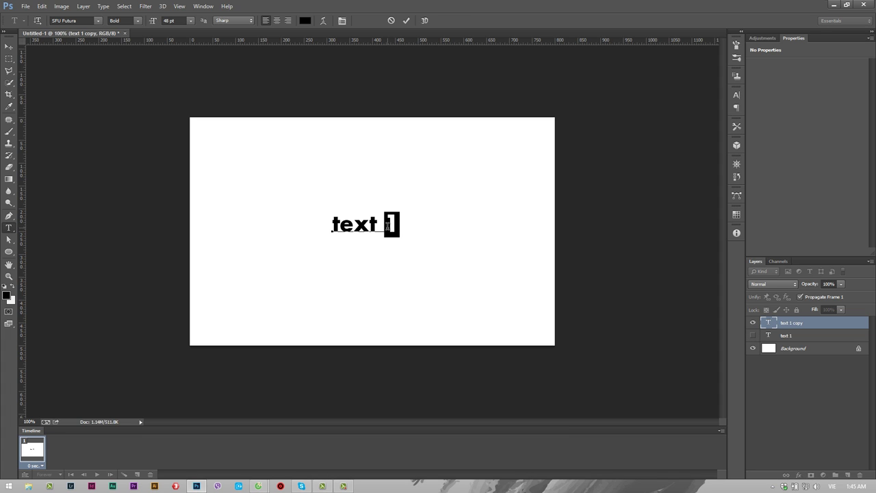
{"action": "type", "text": "2"}
{"action": "left_click", "coordinate": [9, 46]}
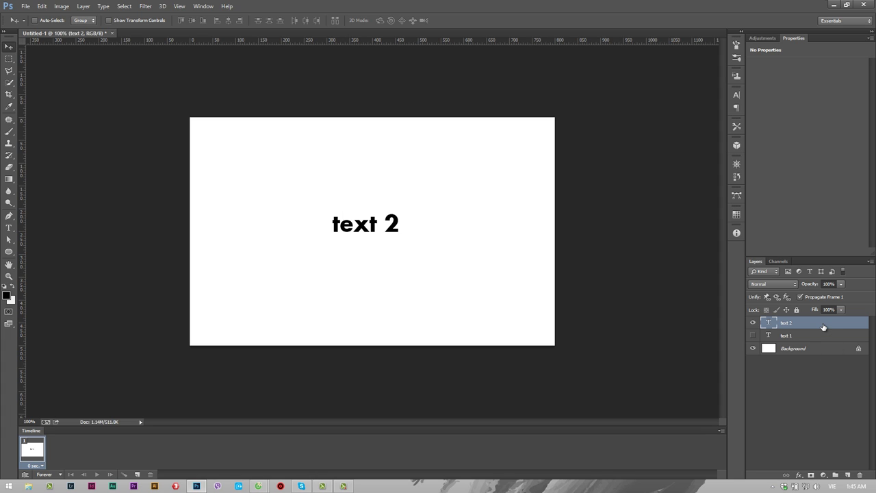
Make a 'text 3' copy, then hide all three text layers.
{"action": "key", "text": "ctrl+j"}
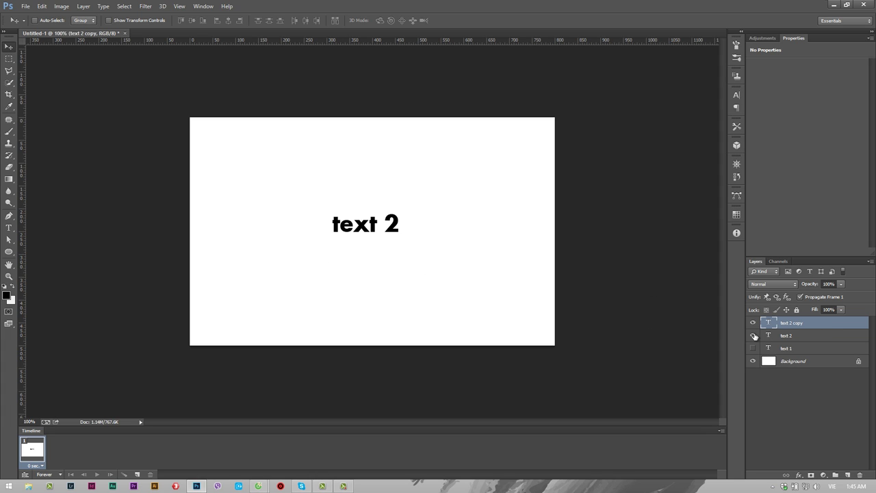
{"action": "left_click", "coordinate": [754, 335]}
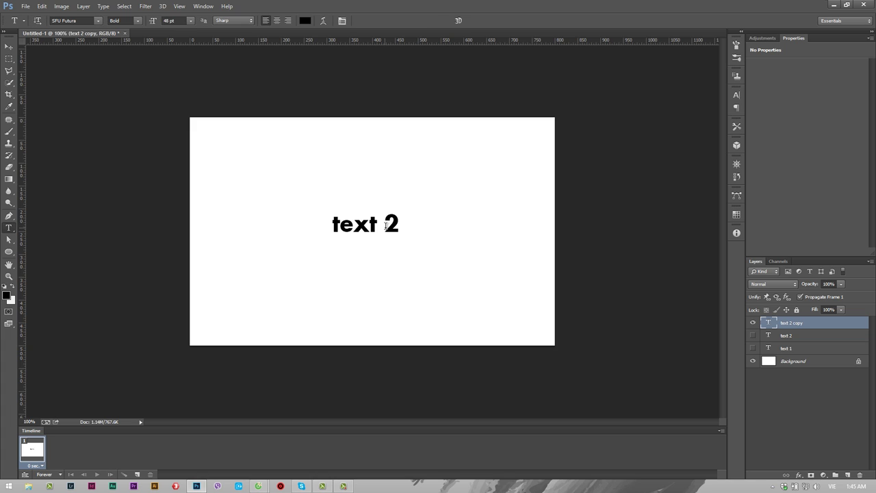
{"action": "double_click", "coordinate": [391, 223]}
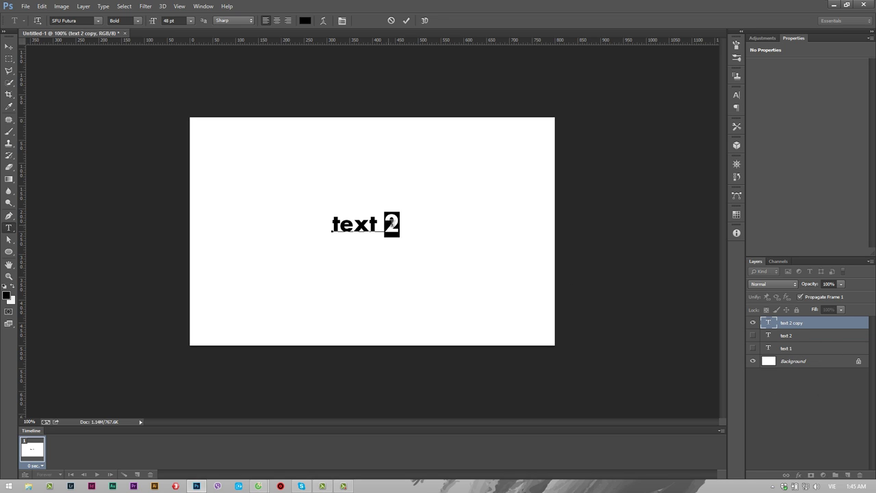
{"action": "type", "text": "3"}
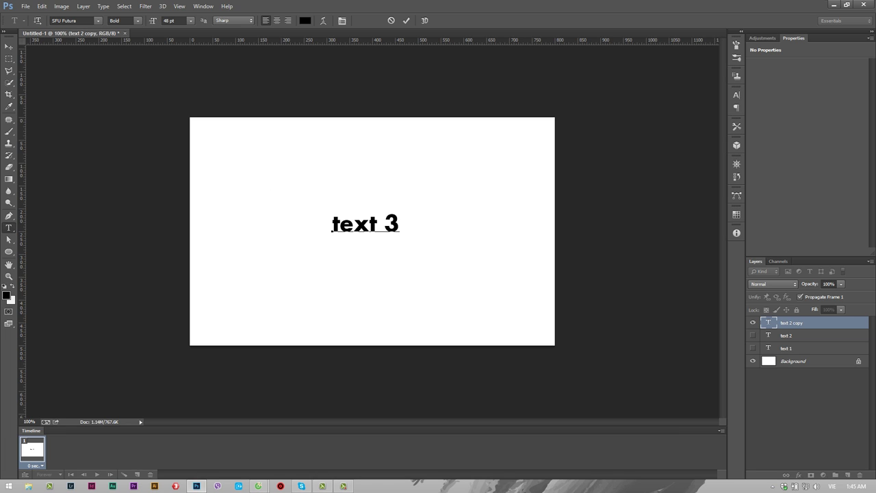
{"action": "left_click", "coordinate": [10, 46]}
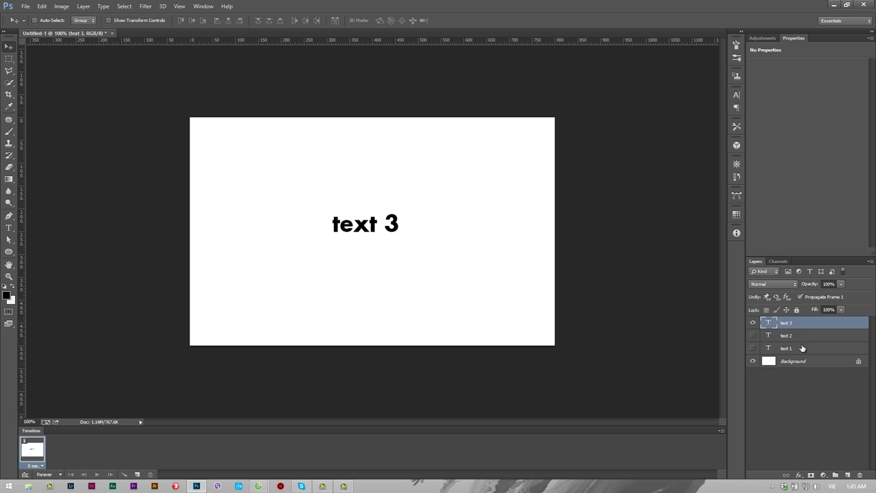
{"action": "left_click", "coordinate": [753, 323]}
{"action": "left_click", "coordinate": [753, 349]}
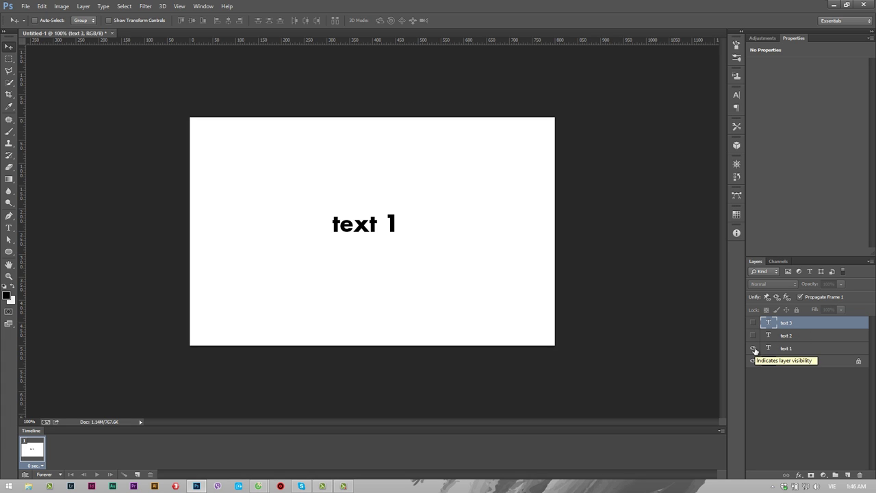
{"action": "left_click", "coordinate": [753, 348]}
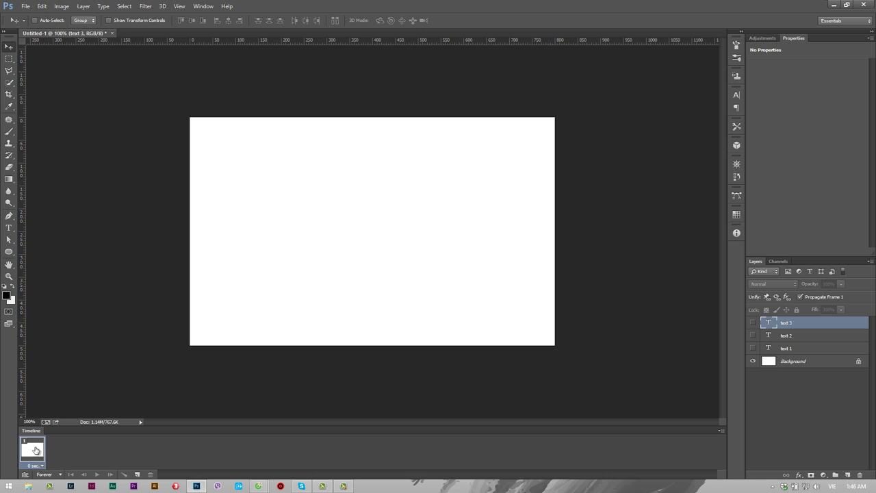
Duplicate the frame until the timeline holds six frames.
{"action": "left_click", "coordinate": [136, 475]}
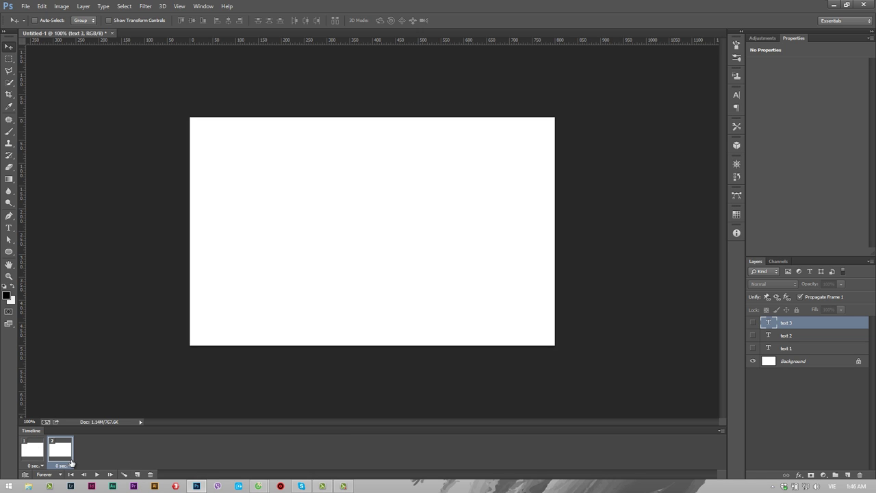
{"action": "left_click", "coordinate": [37, 457]}
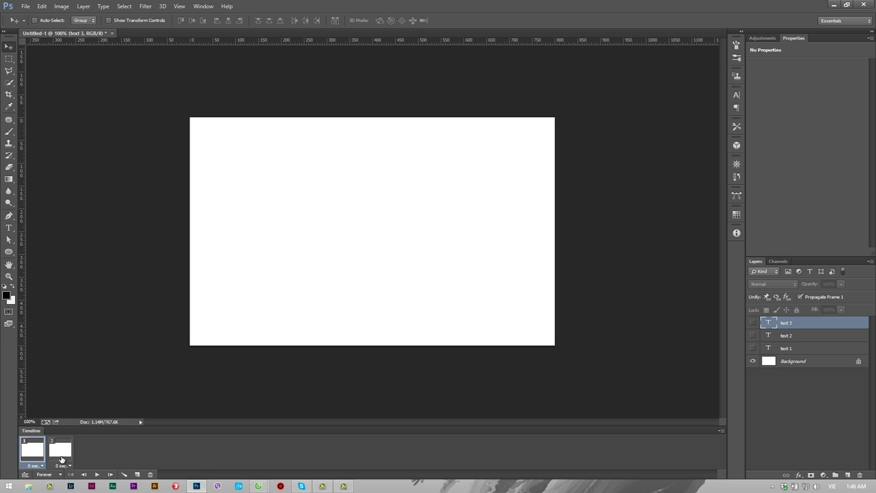
{"action": "left_click", "coordinate": [137, 474]}
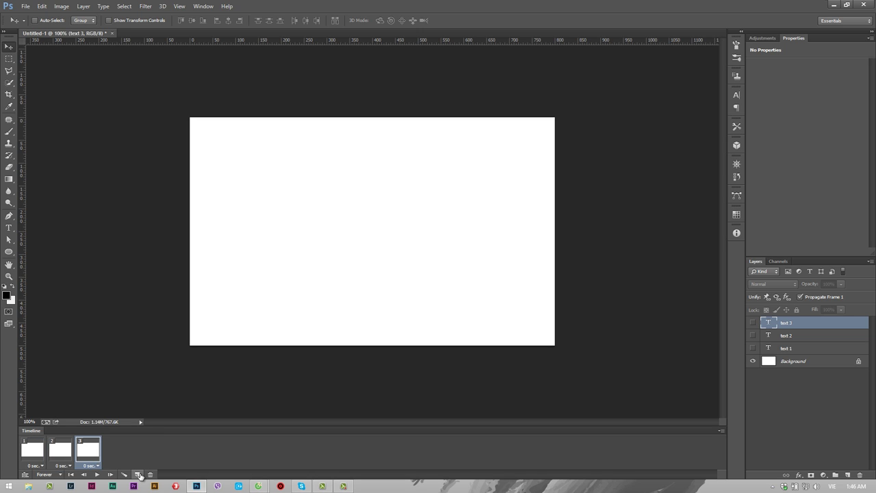
{"action": "left_click", "coordinate": [138, 474]}
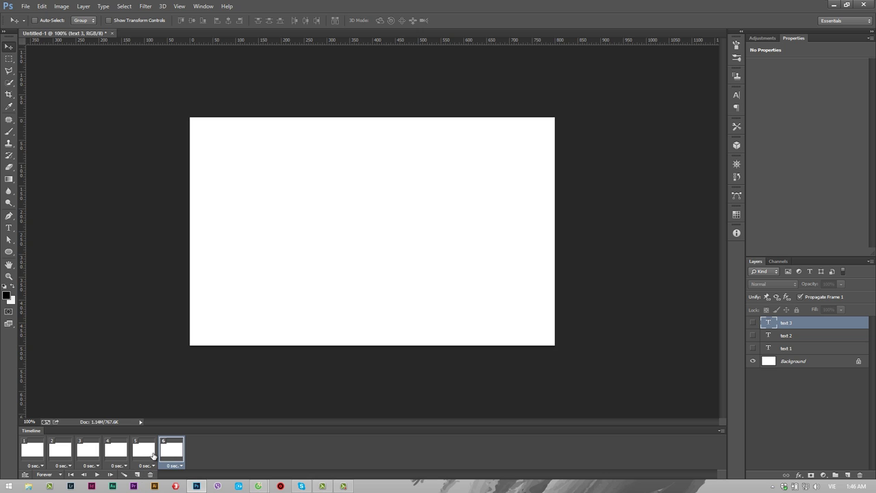
{"action": "left_click", "coordinate": [38, 457]}
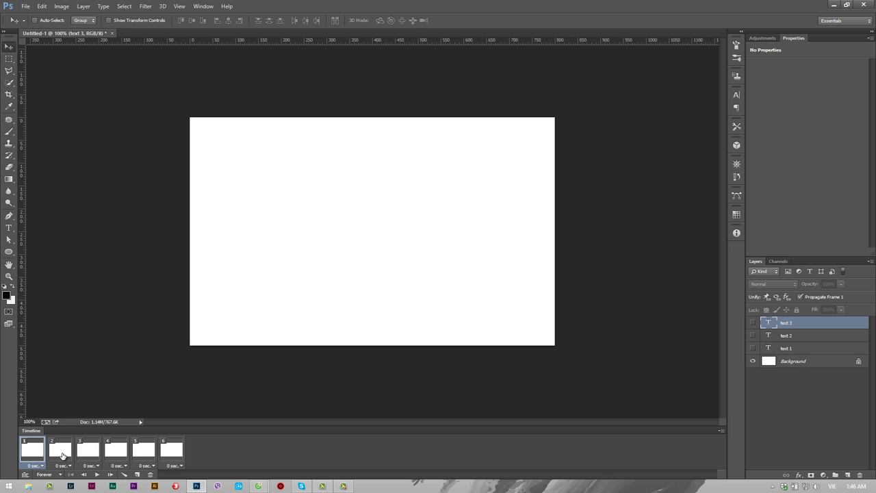
Set the delay of all six frames to 0.2 seconds.
{"action": "left_click", "coordinate": [42, 466]}
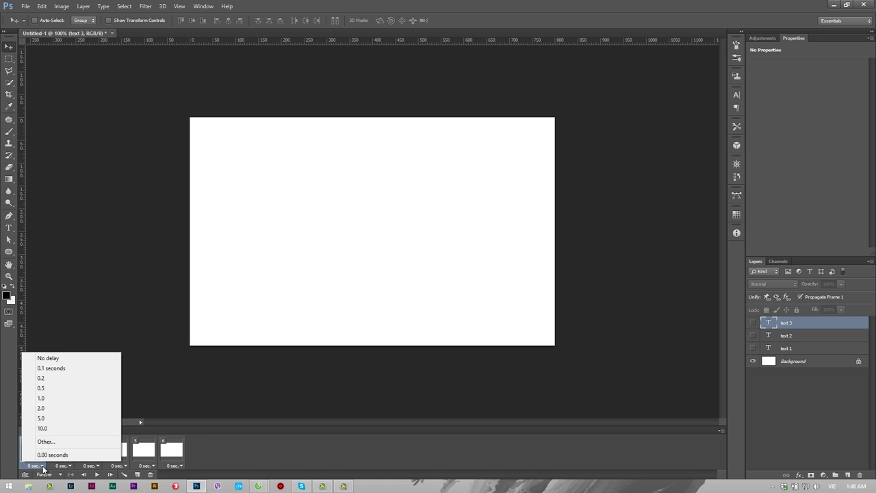
{"action": "left_click", "coordinate": [33, 466]}
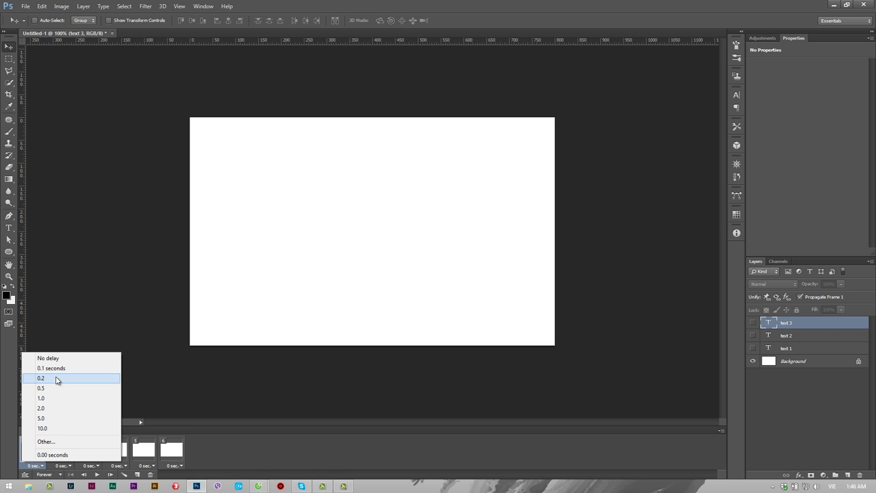
{"action": "left_click", "coordinate": [56, 378]}
{"action": "left_click", "coordinate": [63, 465]}
{"action": "left_click", "coordinate": [82, 377]}
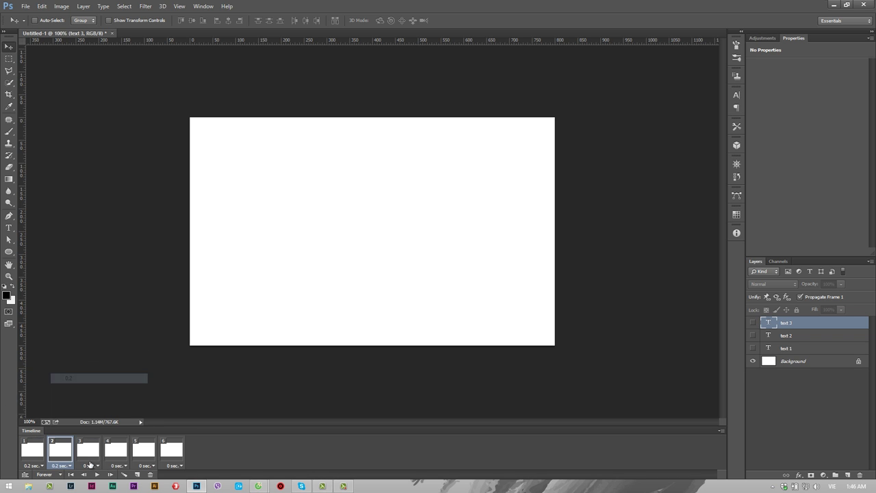
{"action": "left_click", "coordinate": [91, 465]}
{"action": "left_click", "coordinate": [108, 378]}
{"action": "left_click", "coordinate": [118, 465]}
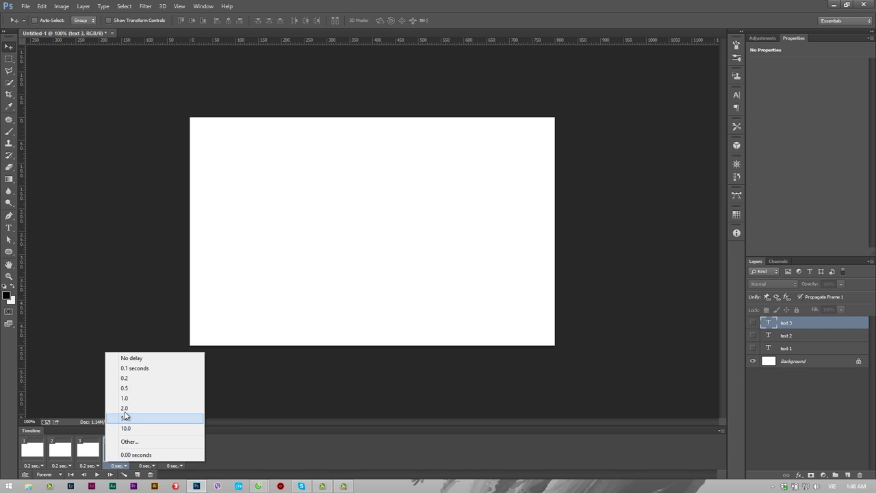
{"action": "left_click", "coordinate": [125, 378]}
{"action": "left_click", "coordinate": [147, 466]}
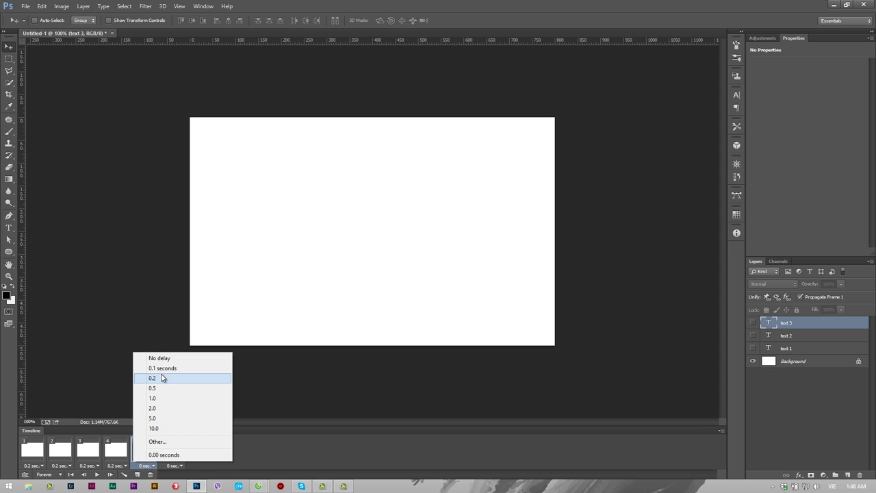
{"action": "left_click", "coordinate": [166, 378]}
{"action": "left_click", "coordinate": [172, 465]}
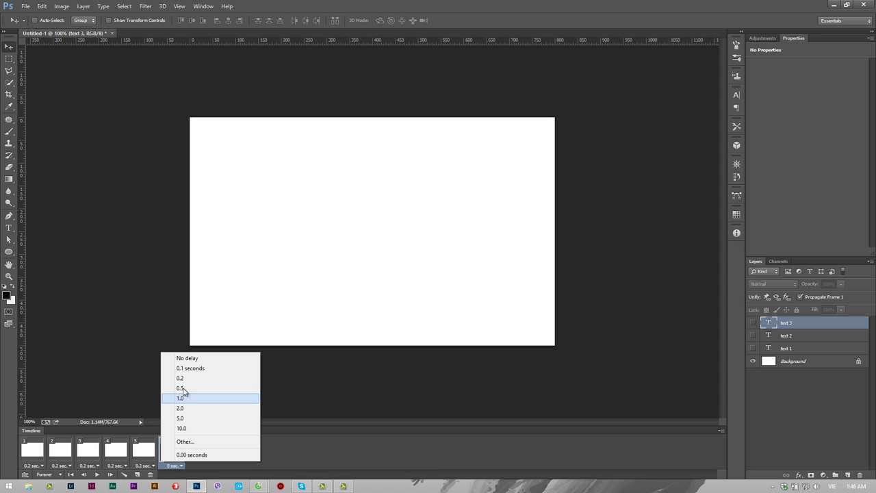
{"action": "left_click", "coordinate": [177, 379]}
{"action": "left_click", "coordinate": [35, 457]}
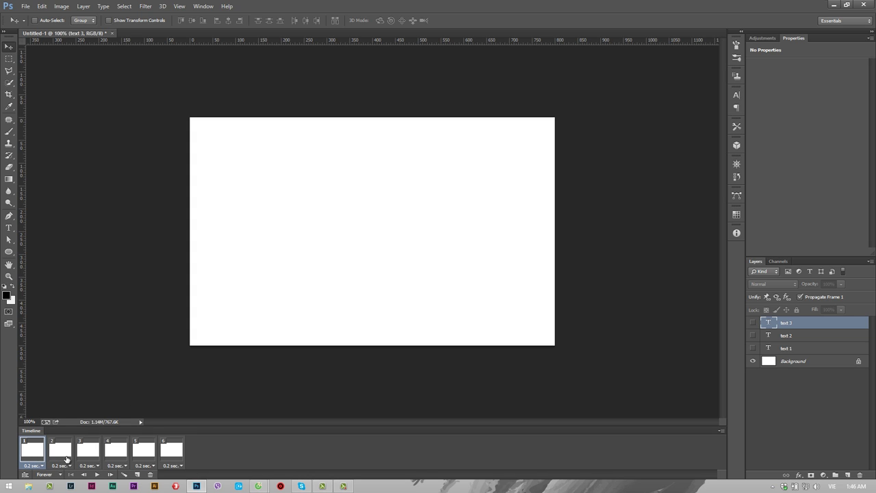
Preview the animation, show text 1 in frame 1 and adjust frame 2's text layers.
{"action": "key", "text": "space"}
{"action": "left_click", "coordinate": [28, 458]}
{"action": "left_click", "coordinate": [753, 348]}
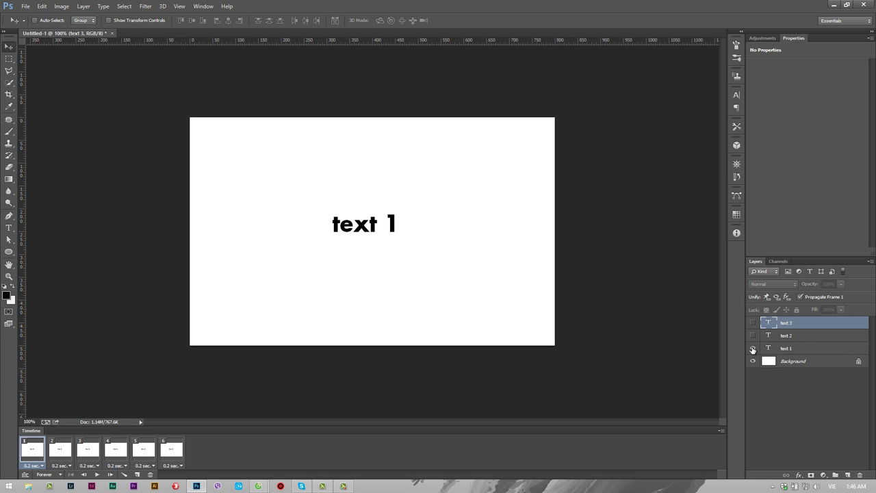
{"action": "left_click", "coordinate": [67, 455]}
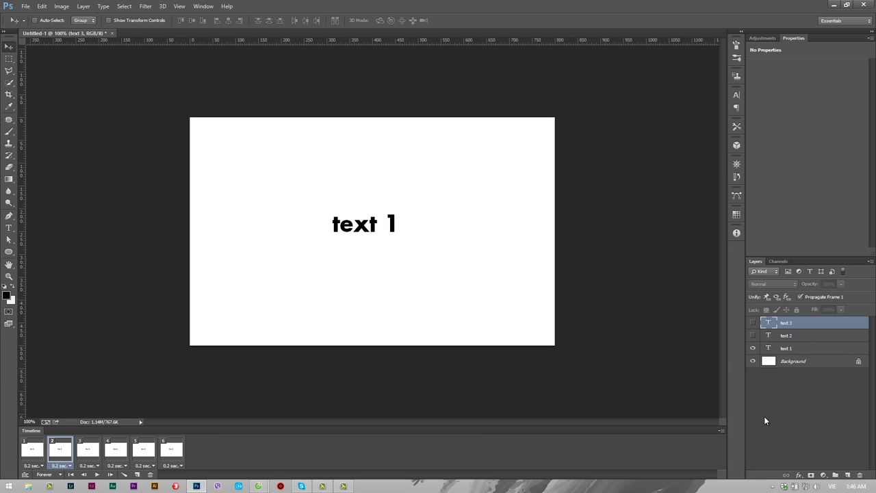
{"action": "left_click", "coordinate": [753, 348]}
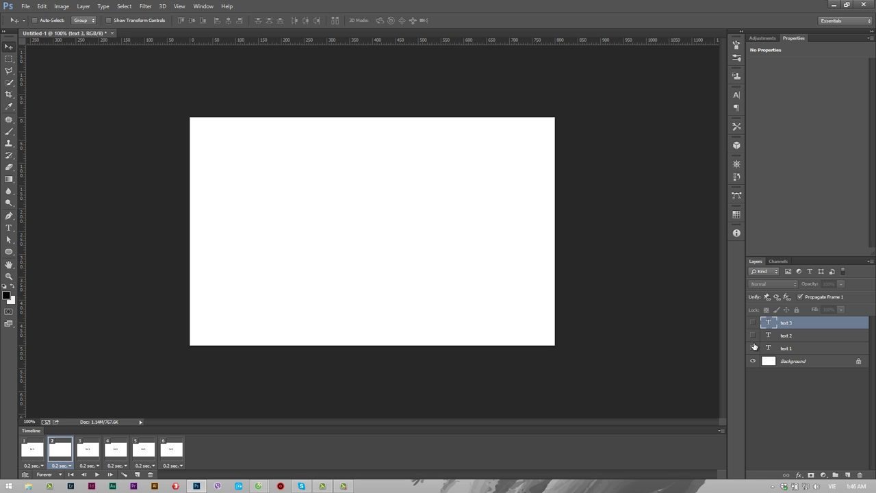
{"action": "left_click", "coordinate": [753, 335]}
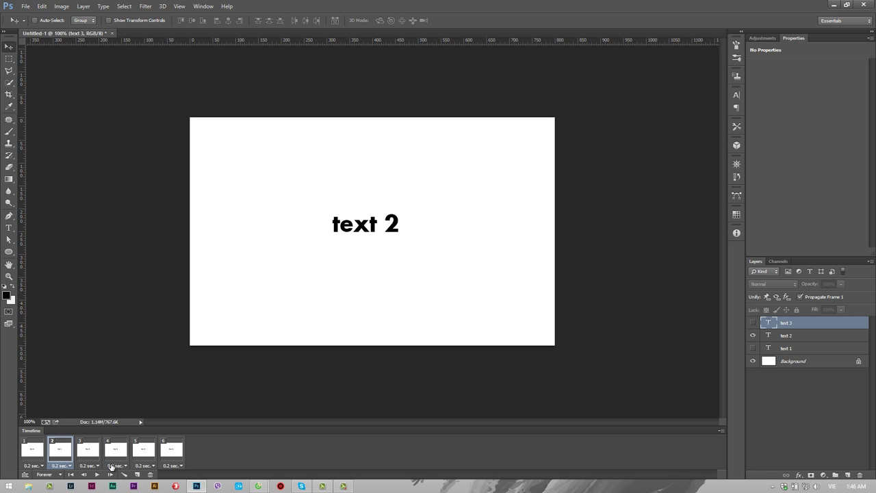
{"action": "left_click", "coordinate": [753, 335]}
Show text 2 in frames 3–4 and text 3 in frames 5–6.
{"action": "left_click", "coordinate": [89, 451]}
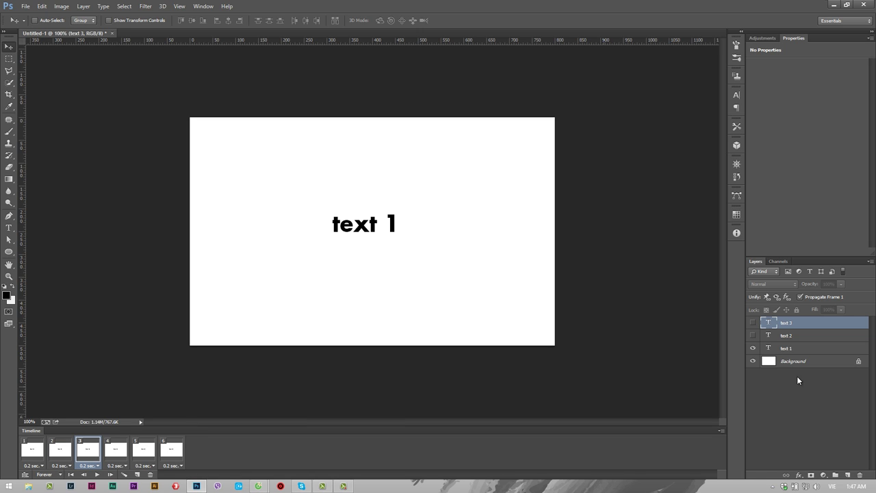
{"action": "left_click", "coordinate": [753, 348]}
{"action": "left_click", "coordinate": [120, 453]}
{"action": "left_click", "coordinate": [753, 349]}
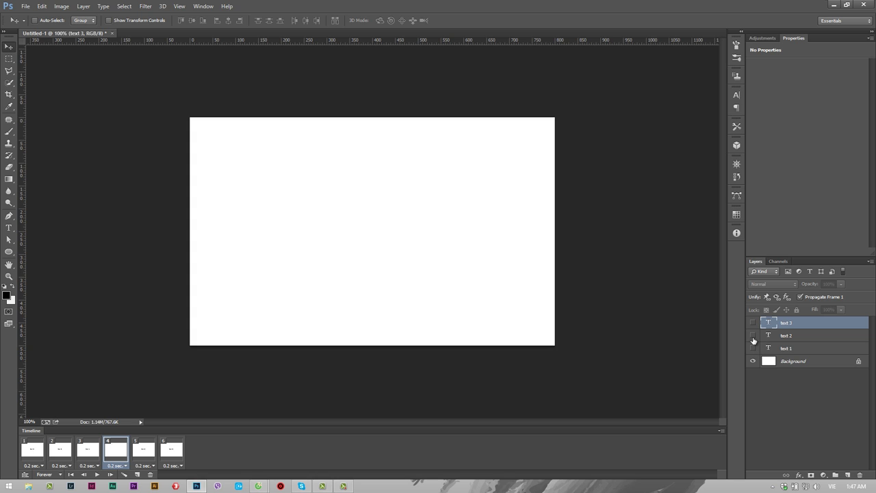
{"action": "left_click", "coordinate": [146, 453]}
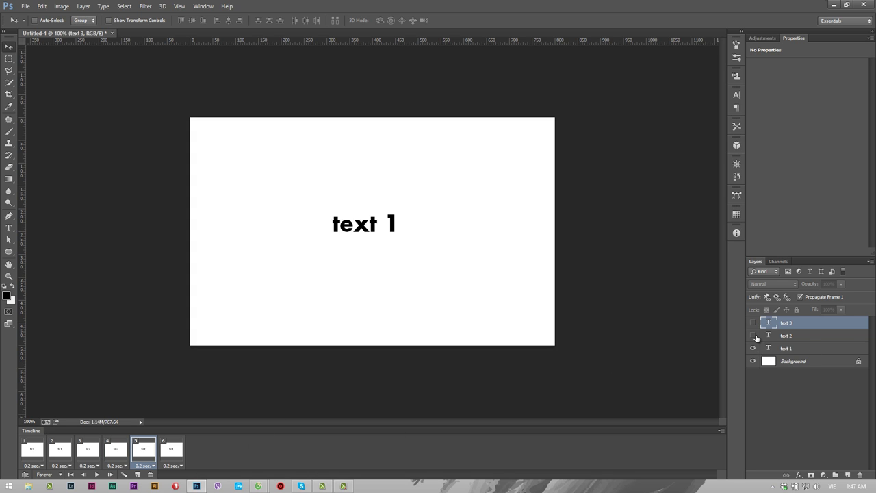
{"action": "left_click", "coordinate": [753, 322]}
{"action": "left_click", "coordinate": [171, 449]}
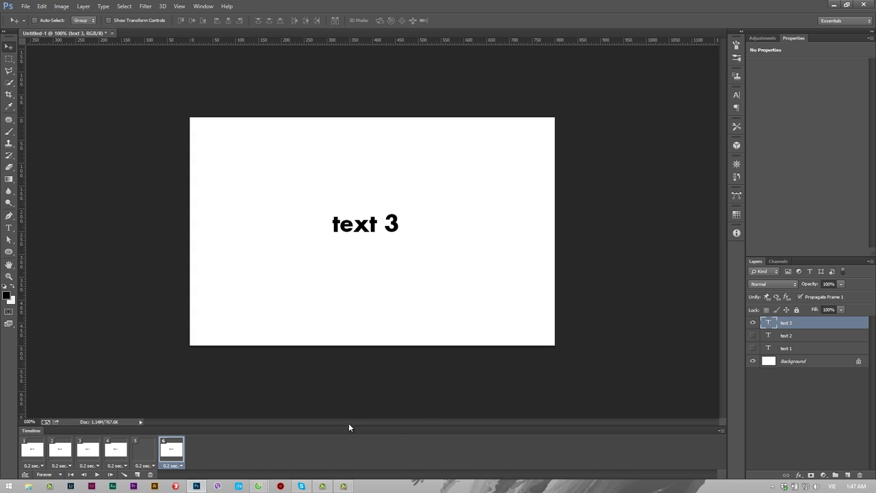
{"action": "left_click", "coordinate": [752, 348]}
{"action": "left_click", "coordinate": [752, 323]}
Step through the six frames to check which text each shows.
{"action": "left_click", "coordinate": [40, 460]}
{"action": "left_click", "coordinate": [90, 457]}
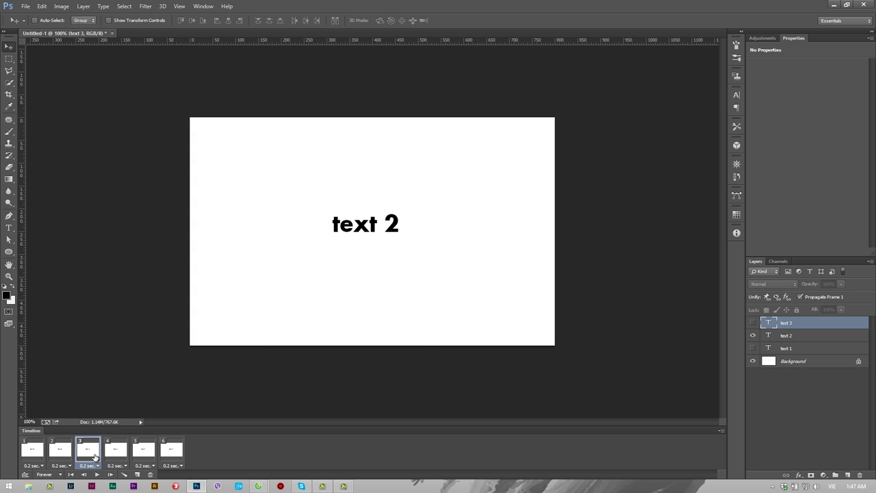
{"action": "left_click", "coordinate": [118, 457]}
{"action": "left_click", "coordinate": [145, 459]}
{"action": "left_click", "coordinate": [177, 456]}
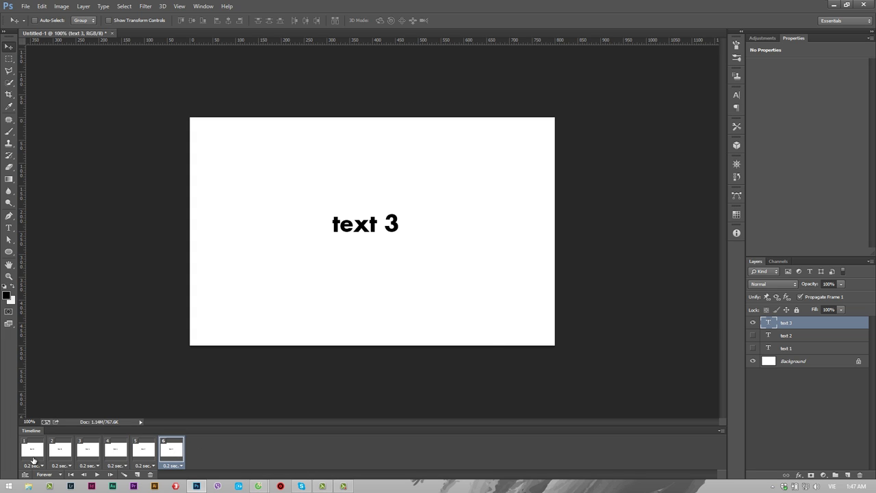
{"action": "left_click", "coordinate": [35, 460]}
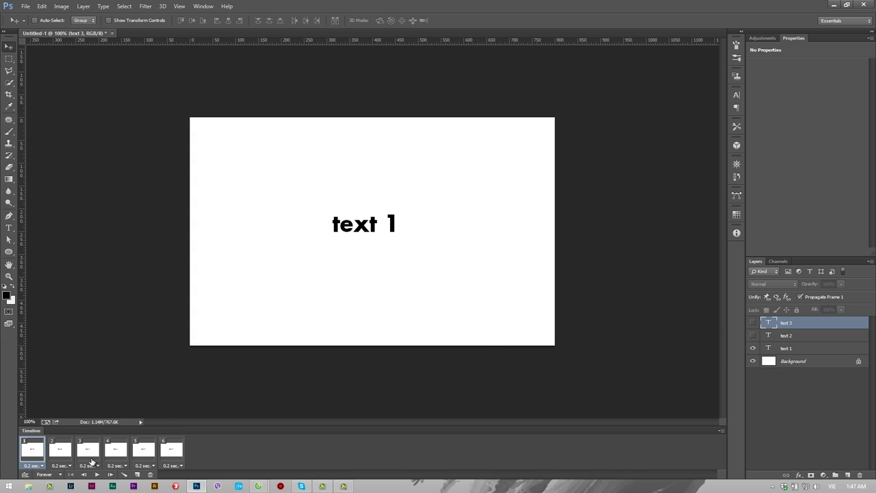
{"action": "left_click", "coordinate": [116, 457]}
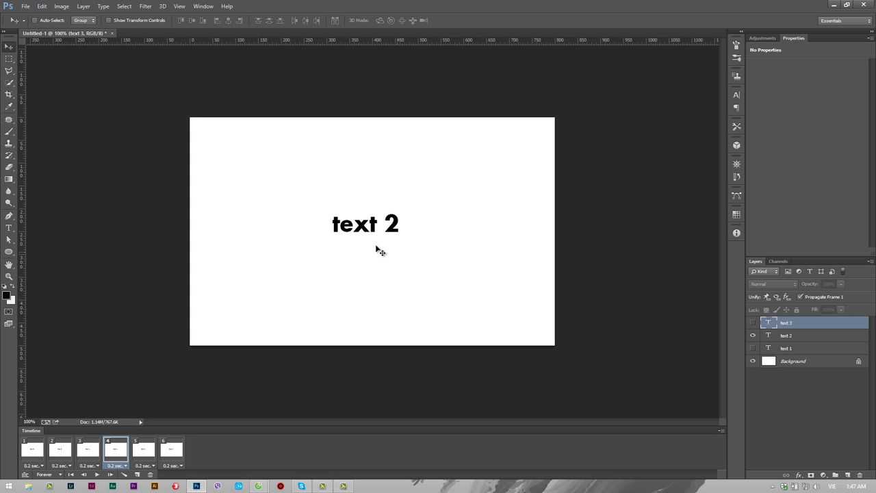
Add a 'ddfgfdgfgfg' text line and compare frames 1 and 4.
{"action": "left_click", "coordinate": [8, 228]}
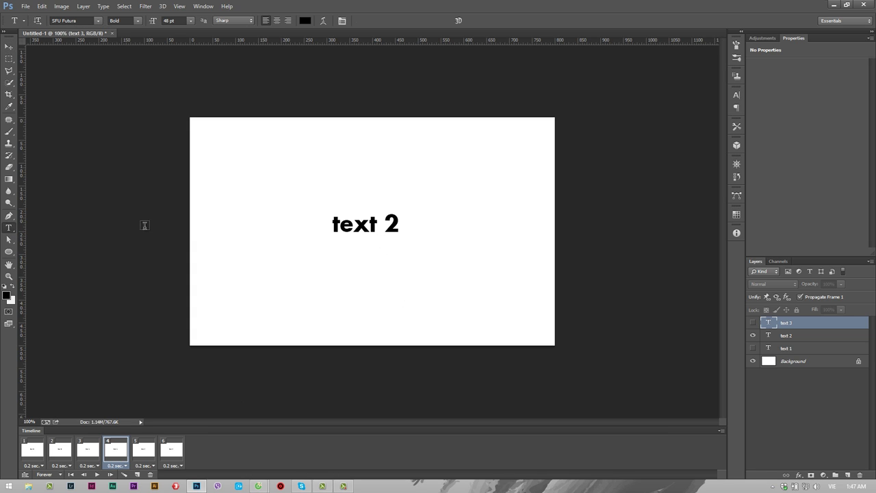
{"action": "left_click", "coordinate": [294, 265]}
{"action": "type", "text": "ddfgfdgfgfg"}
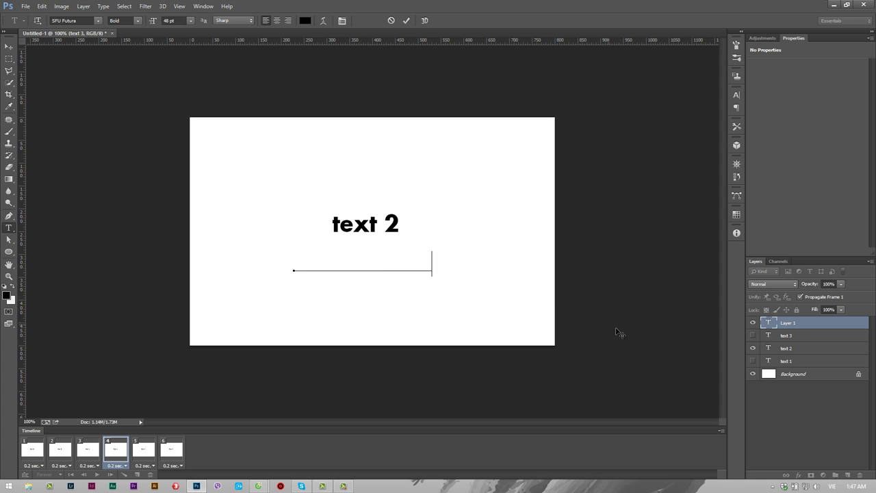
{"action": "key", "text": "ctrl+Return"}
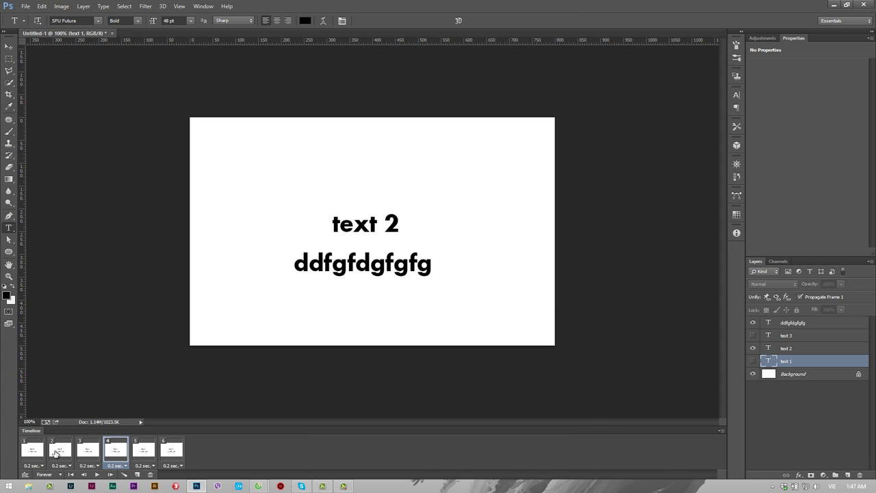
{"action": "left_click", "coordinate": [30, 451]}
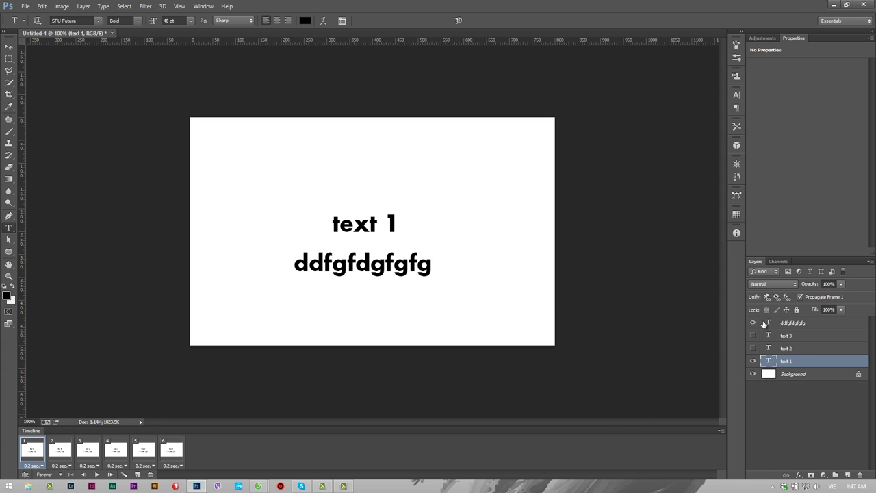
{"action": "left_click", "coordinate": [116, 452]}
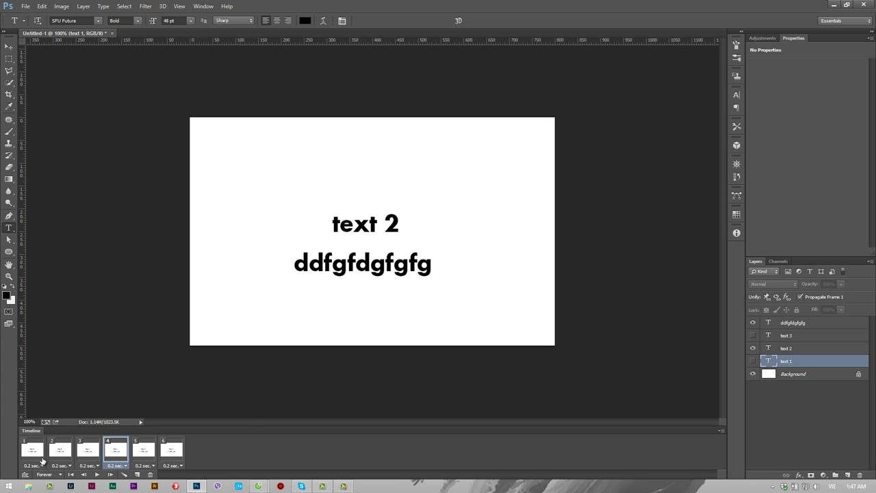
{"action": "left_click", "coordinate": [36, 458]}
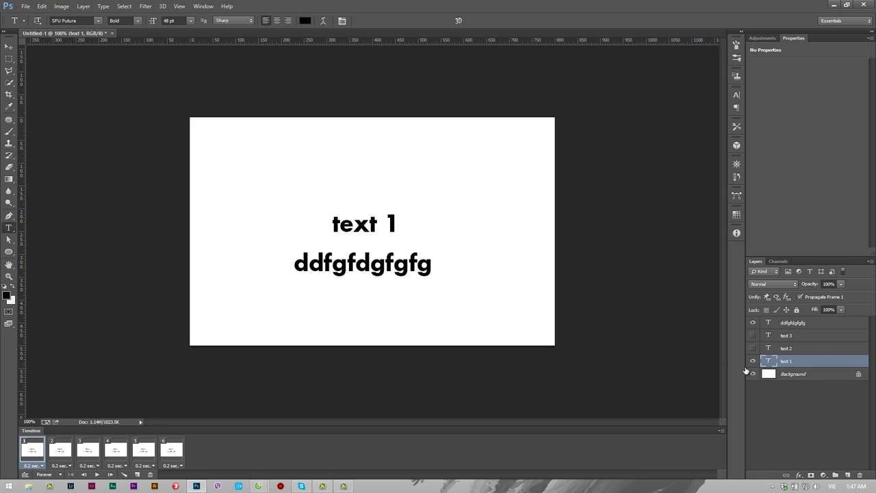
Delete the stray ddfgfdgfgfg text layer.
{"action": "left_click", "coordinate": [835, 335]}
{"action": "left_click", "coordinate": [832, 327]}
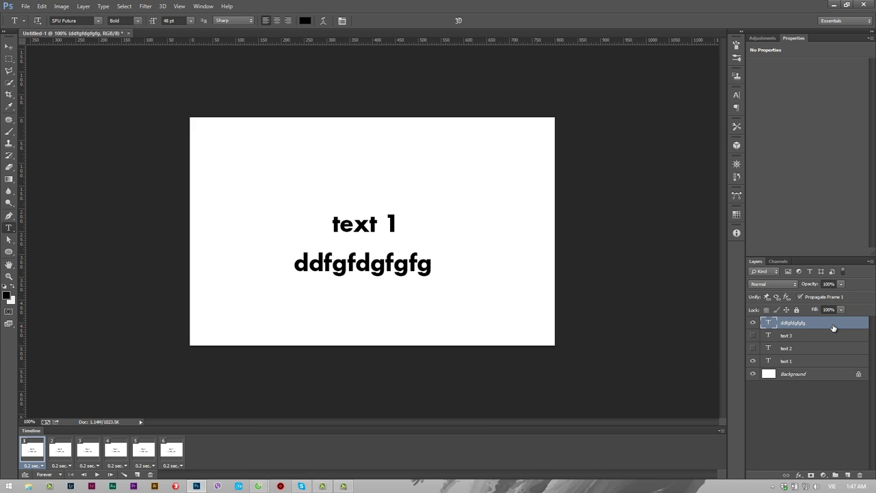
{"action": "key", "text": "Delete"}
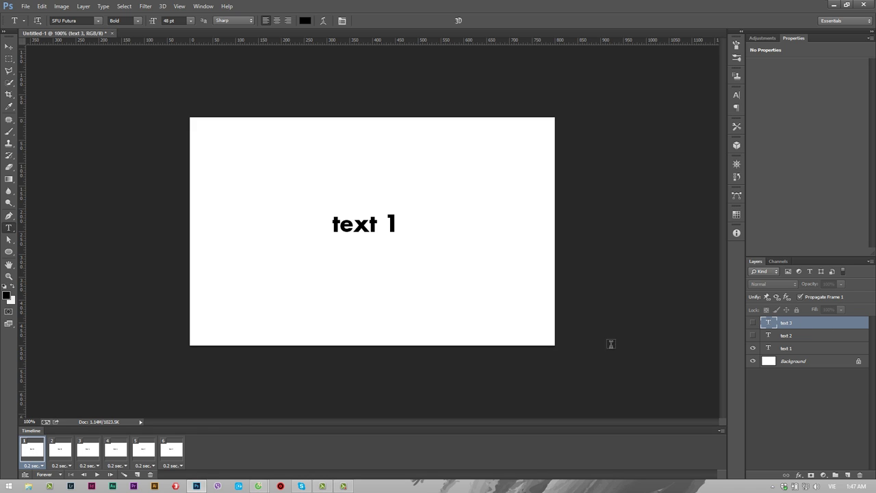
{"action": "left_click", "coordinate": [97, 475]}
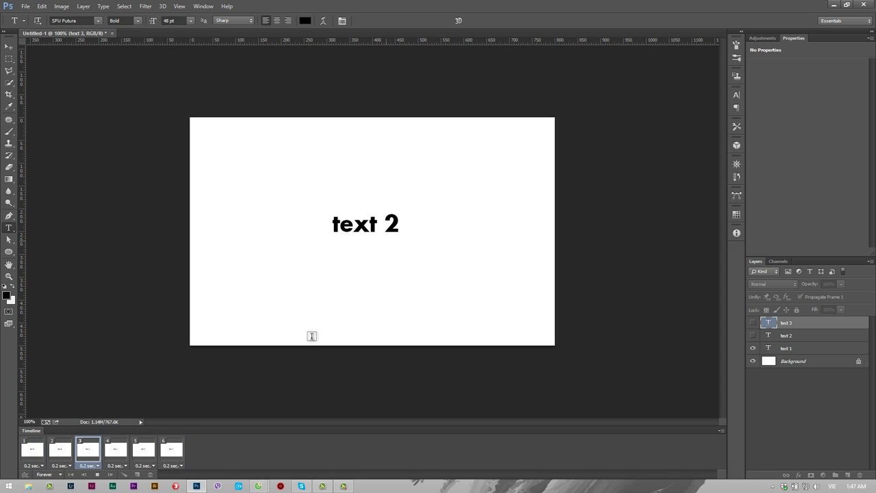
{"action": "left_click", "coordinate": [98, 475]}
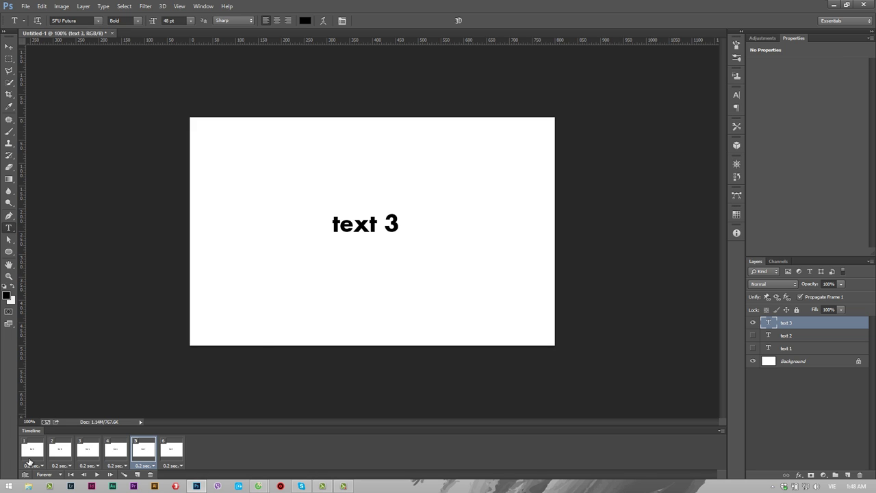
{"action": "left_click", "coordinate": [32, 457]}
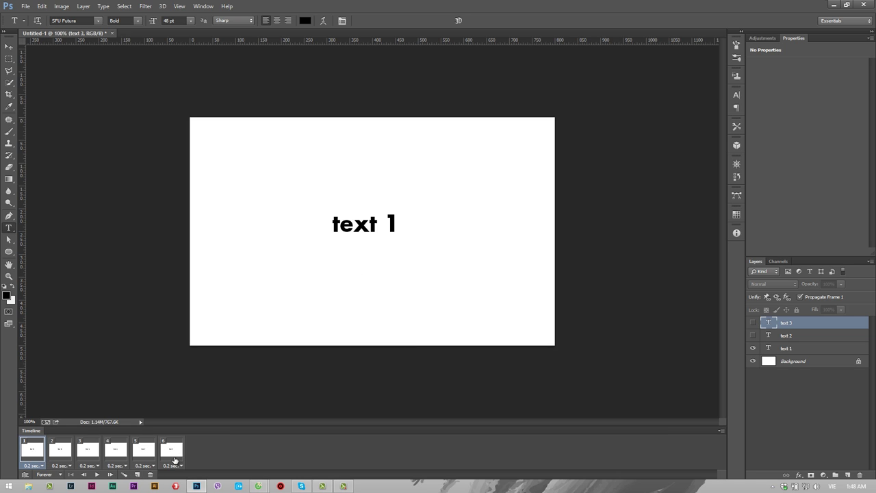
Delete animation frames 2–6 and the three text layers.
{"action": "left_click", "coordinate": [175, 460], "text": "shift"}
{"action": "left_click", "coordinate": [150, 474]}
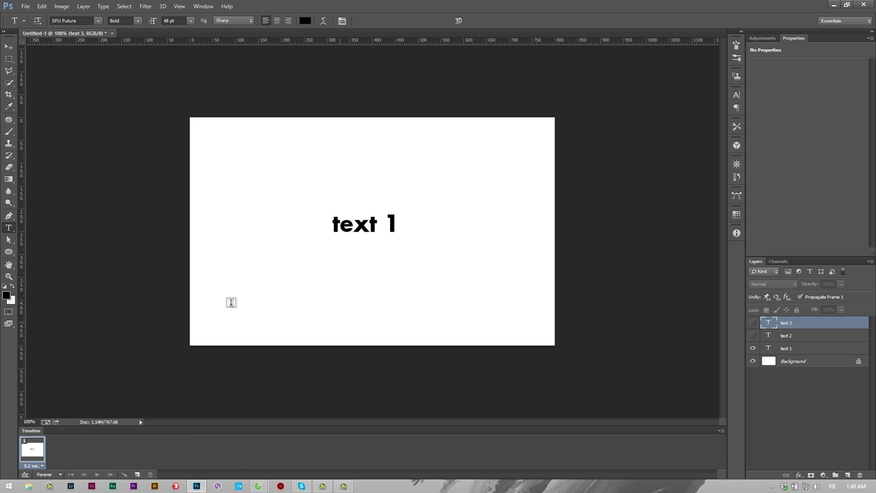
{"action": "left_click", "coordinate": [816, 350], "text": "shift"}
{"action": "key", "text": "Delete"}
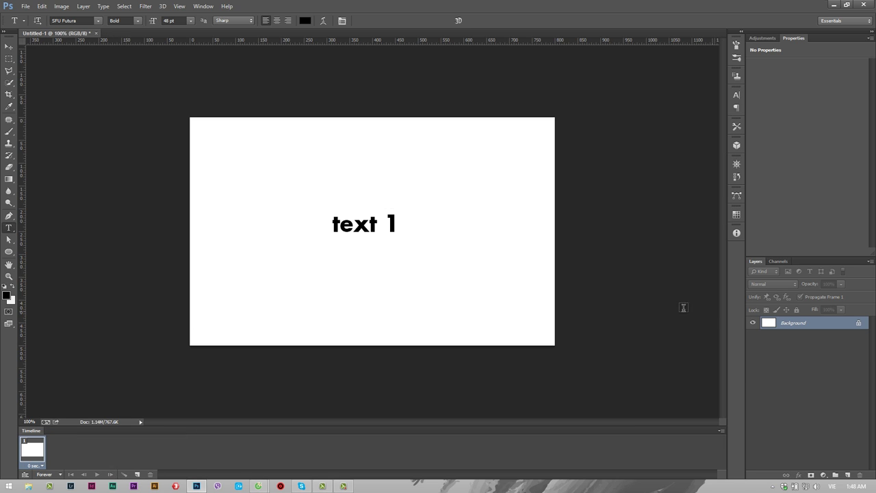
{"action": "left_click", "coordinate": [9, 251]}
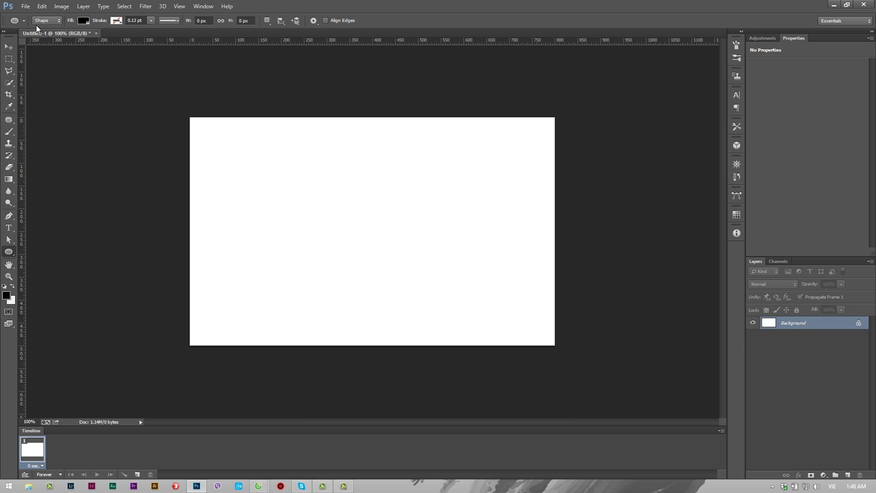
Place logo youtube.jpg, shrunk and positioned at the canvas left.
{"action": "left_click", "coordinate": [25, 6]}
{"action": "left_click", "coordinate": [59, 155]}
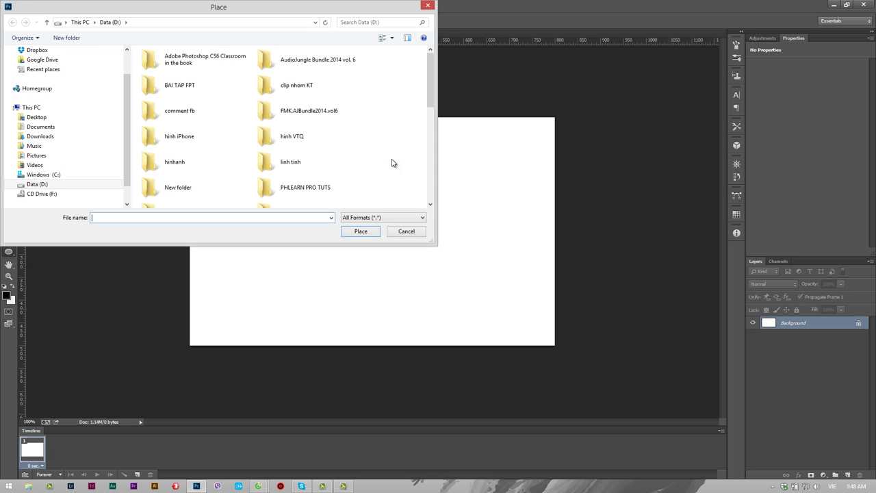
{"action": "left_click_drag", "start_coordinate": [430, 103], "coordinate": [435, 204]}
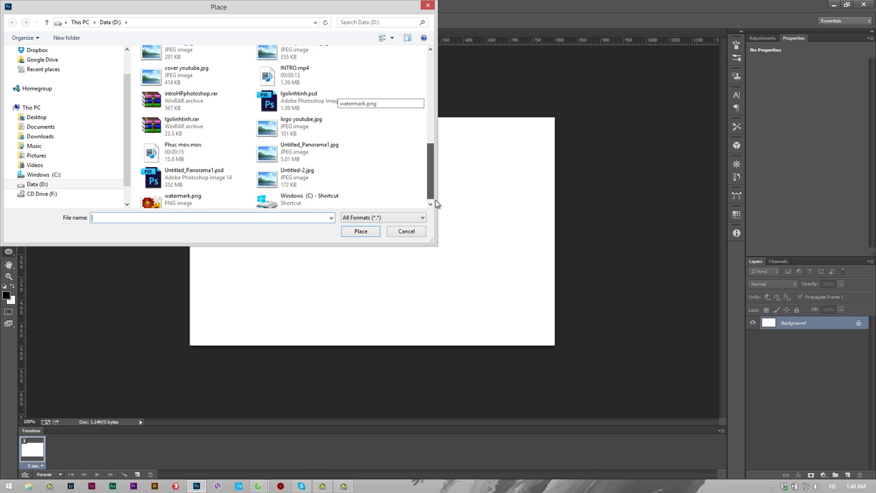
{"action": "double_click", "coordinate": [297, 118]}
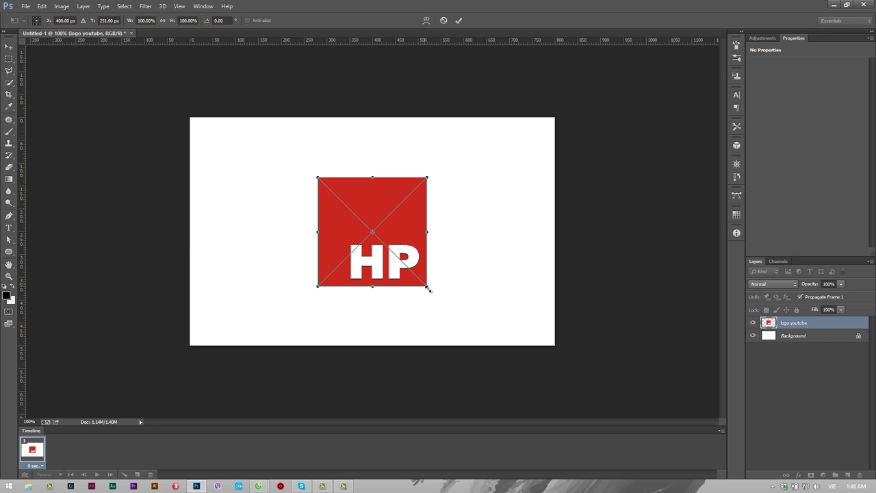
{"action": "mouse_move", "coordinate": [427, 286]}
{"action": "left_mouse_down"}
{"action": "mouse_move", "coordinate": [382, 238]}
{"action": "mouse_move", "coordinate": [254, 247]}
{"action": "left_mouse_up"}
{"action": "key", "text": "Return"}
{"action": "key", "text": "u"}
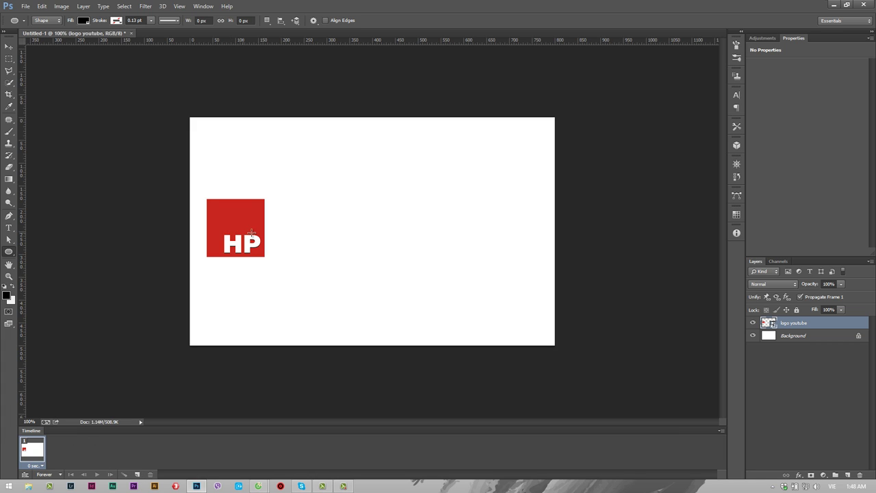
Duplicate the frame and move the HP logo to the canvas right.
{"action": "left_click", "coordinate": [138, 475]}
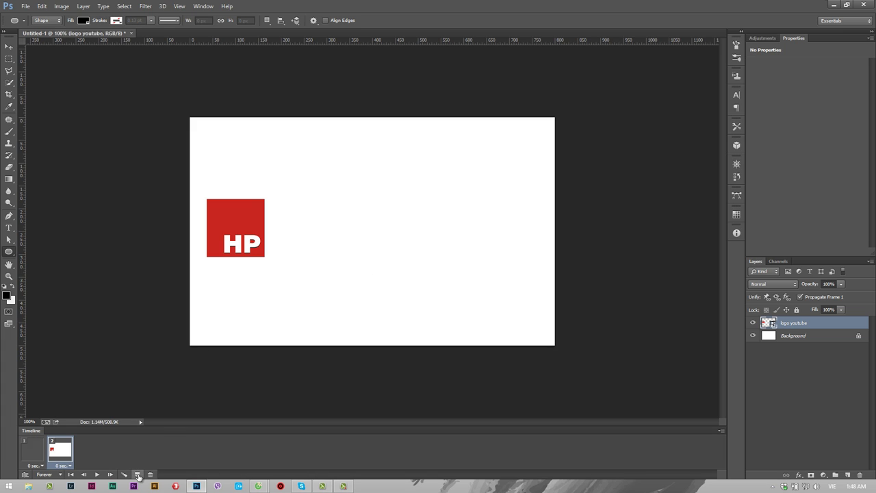
{"action": "left_click", "coordinate": [36, 453]}
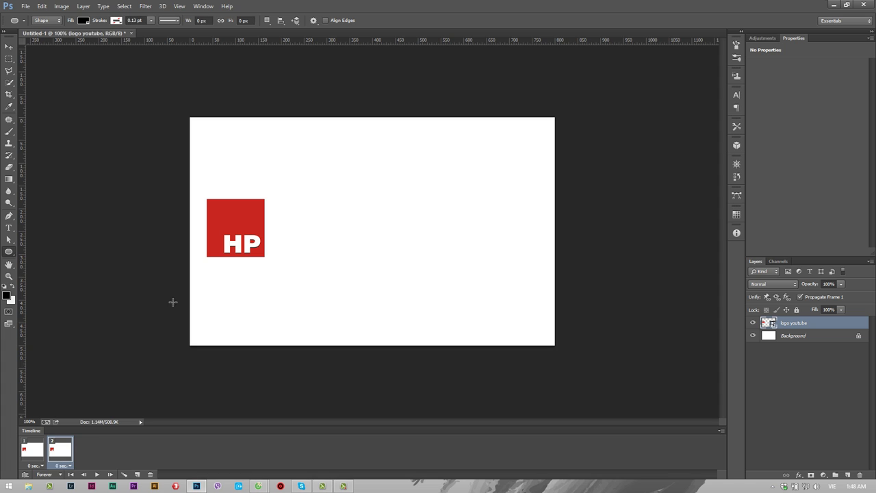
{"action": "left_click", "coordinate": [11, 50]}
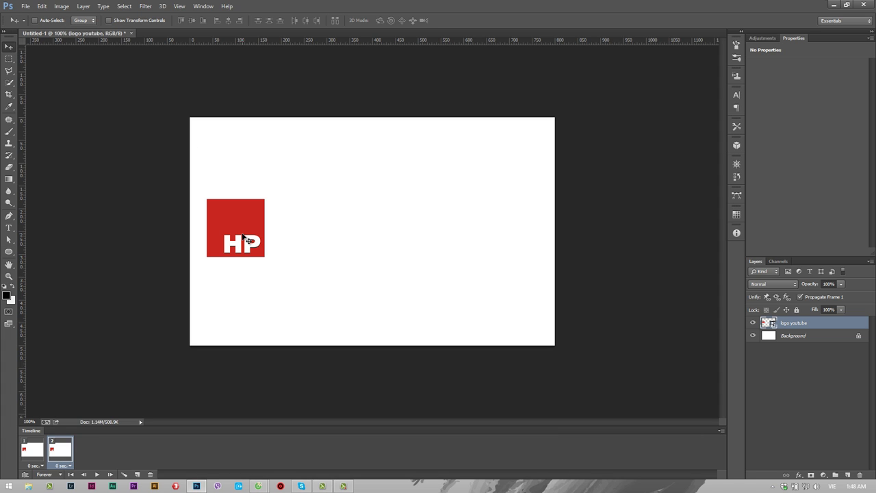
{"action": "left_click_drag", "start_coordinate": [239, 236], "coordinate": [485, 236]}
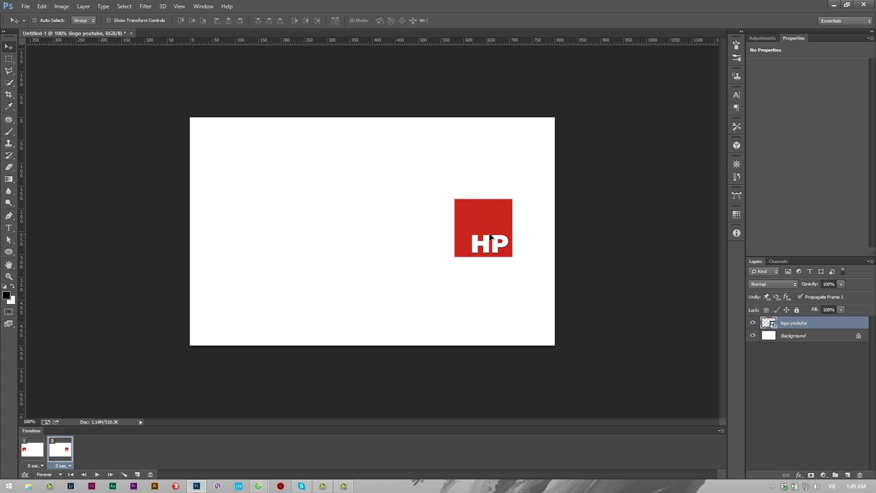
{"action": "left_click_drag", "start_coordinate": [483, 237], "coordinate": [491, 236]}
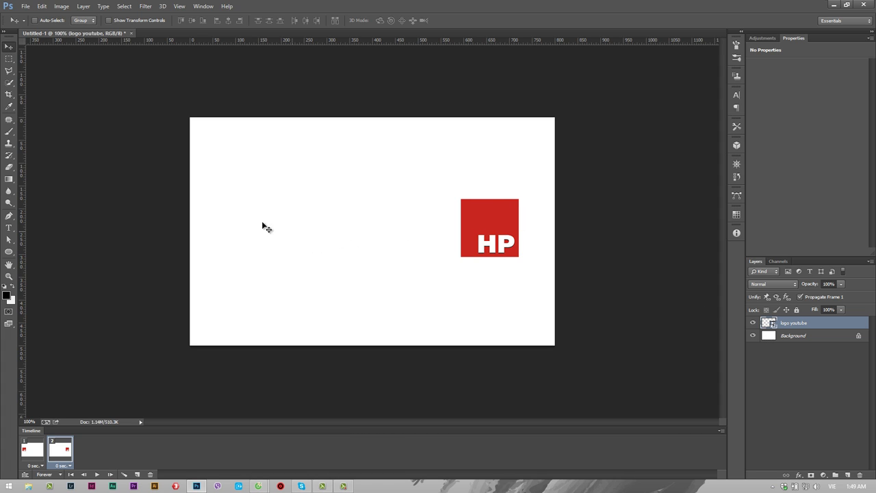
Compare the logo position in both frames, then select both frames together.
{"action": "left_click", "coordinate": [35, 457]}
{"action": "left_click", "coordinate": [59, 457]}
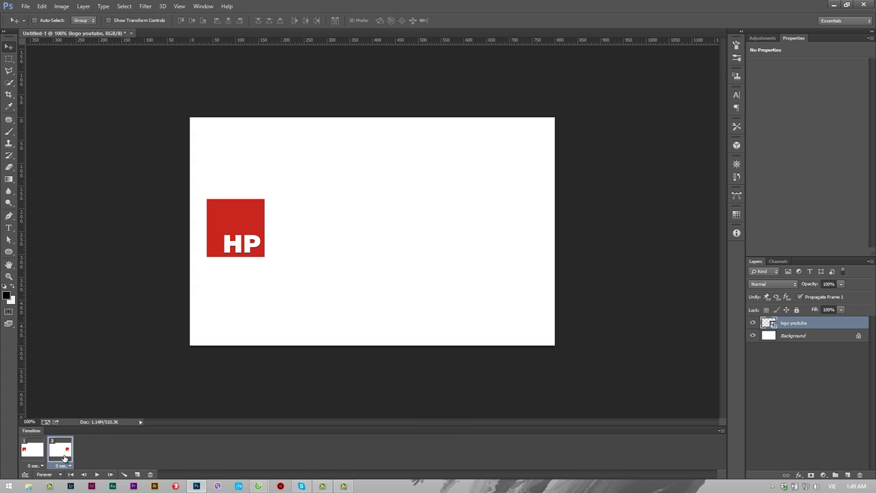
{"action": "left_click", "coordinate": [36, 459]}
{"action": "left_click", "coordinate": [38, 457]}
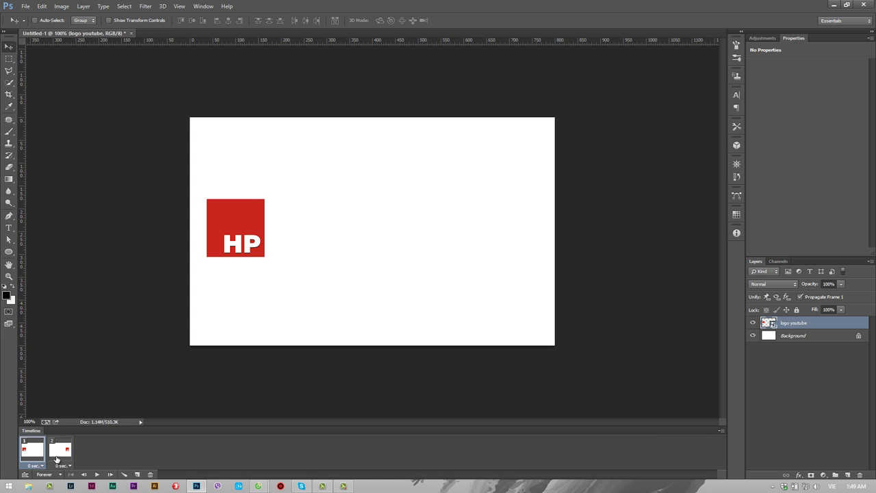
{"action": "left_click", "coordinate": [36, 457]}
{"action": "left_click", "coordinate": [59, 457]}
{"action": "left_click", "coordinate": [39, 459]}
{"action": "left_click", "coordinate": [60, 459], "text": "shift"}
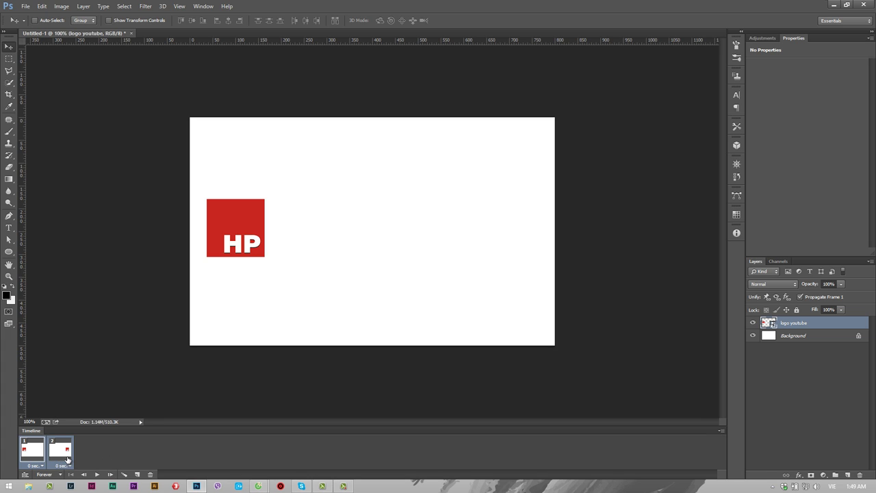
{"action": "left_click", "coordinate": [67, 460]}
{"action": "left_click", "coordinate": [37, 458]}
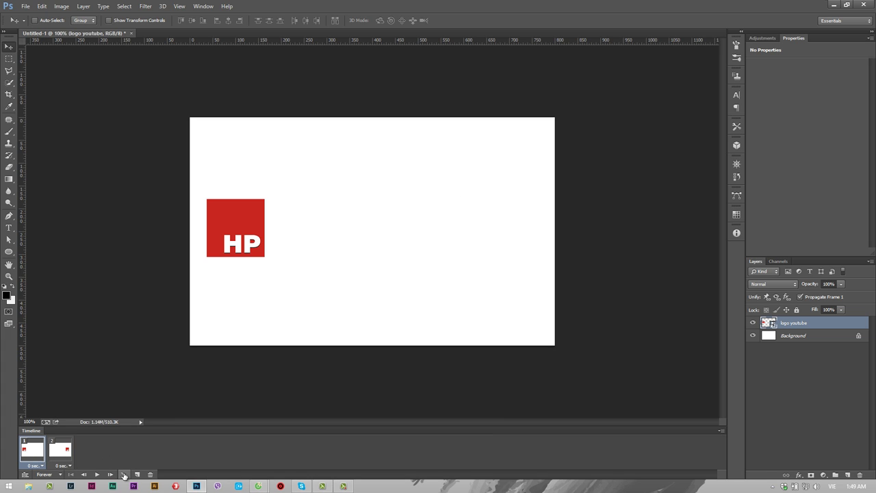
{"action": "left_click", "coordinate": [60, 457], "text": "shift"}
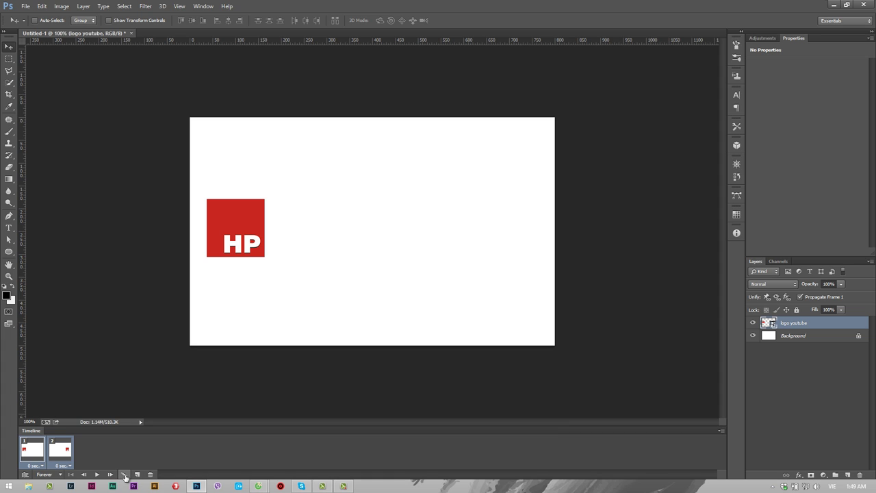
Tween the two selected frames with Selection as source, adding 10 frames.
{"action": "left_click", "coordinate": [124, 474]}
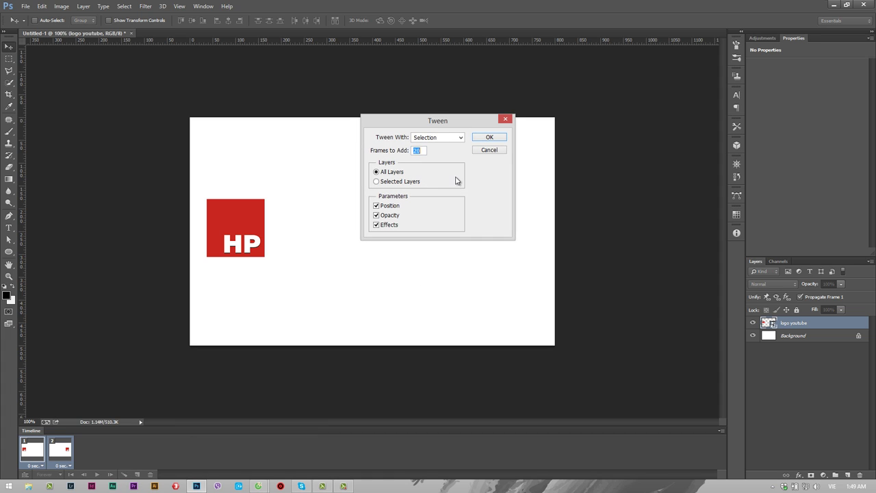
{"action": "left_click", "coordinate": [459, 139]}
{"action": "left_click", "coordinate": [429, 145]}
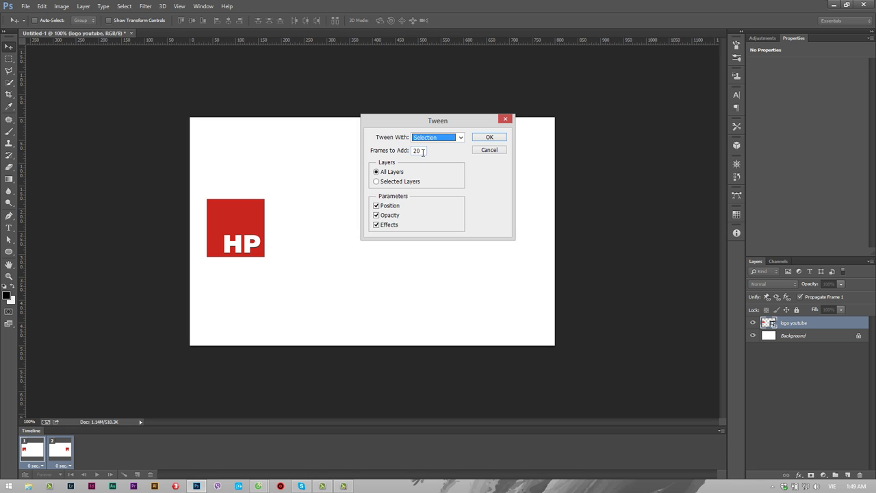
{"action": "key", "text": "Tab"}
{"action": "left_click", "coordinate": [489, 137]}
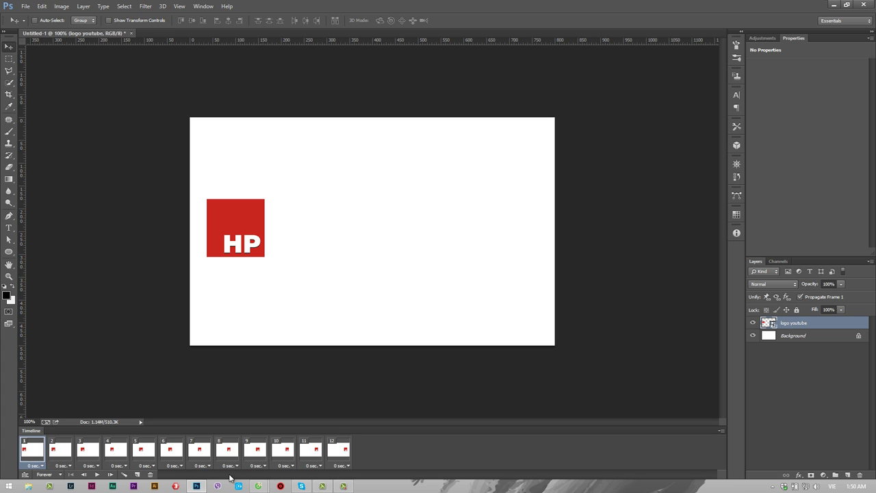
Preview the sliding-logo animation, stopping it and stepping to the last frames.
{"action": "left_click", "coordinate": [97, 475]}
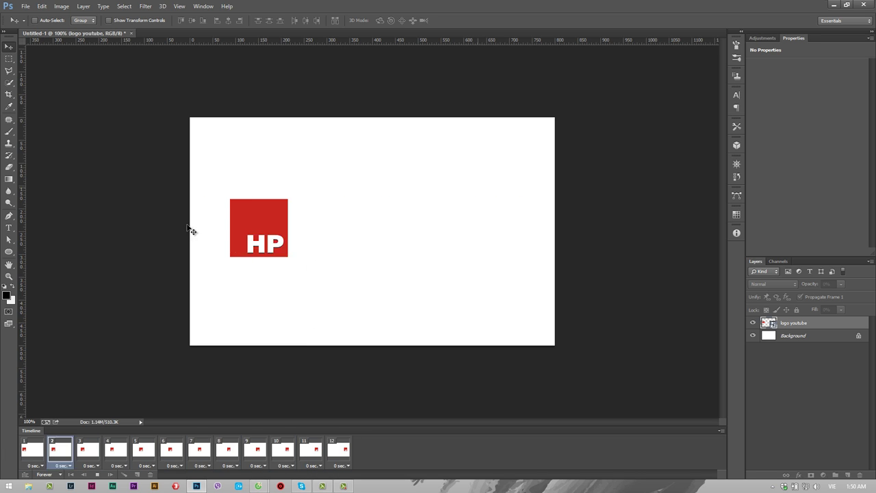
{"action": "left_click", "coordinate": [97, 474]}
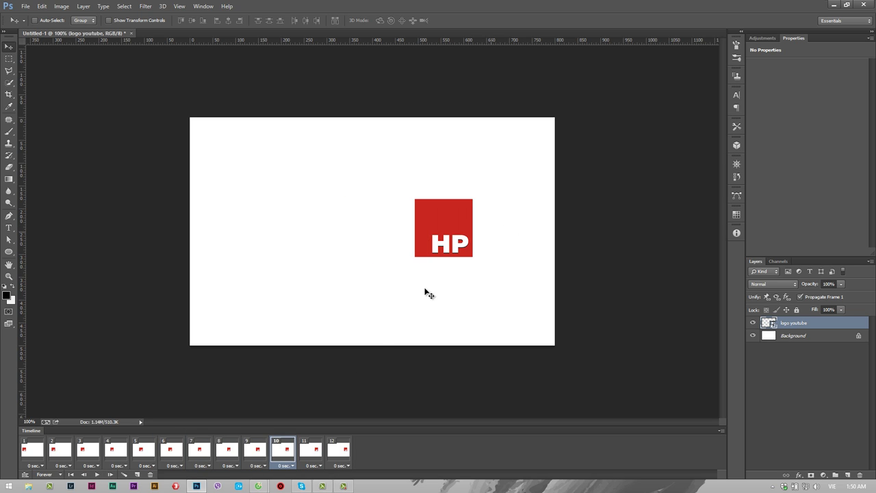
{"action": "left_click", "coordinate": [319, 457]}
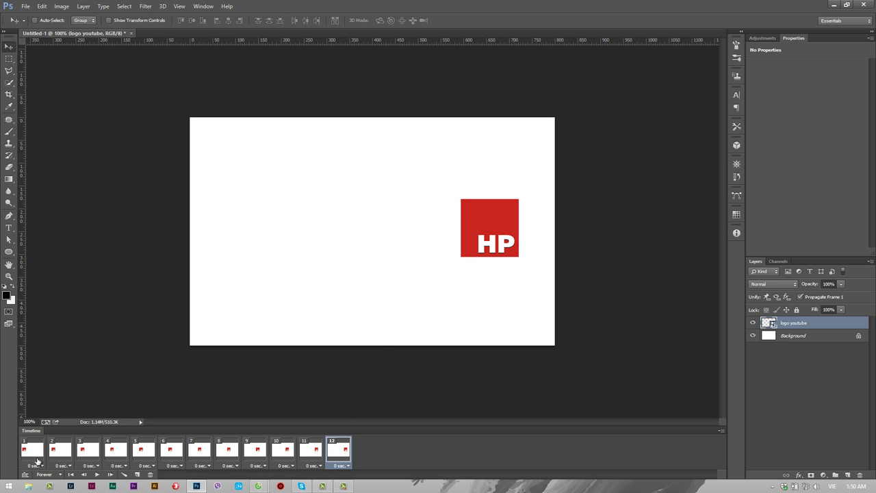
Delete every animation frame except the first and remove the logo youtube layer.
{"action": "left_click", "coordinate": [36, 460]}
{"action": "left_click", "coordinate": [337, 455], "text": "shift"}
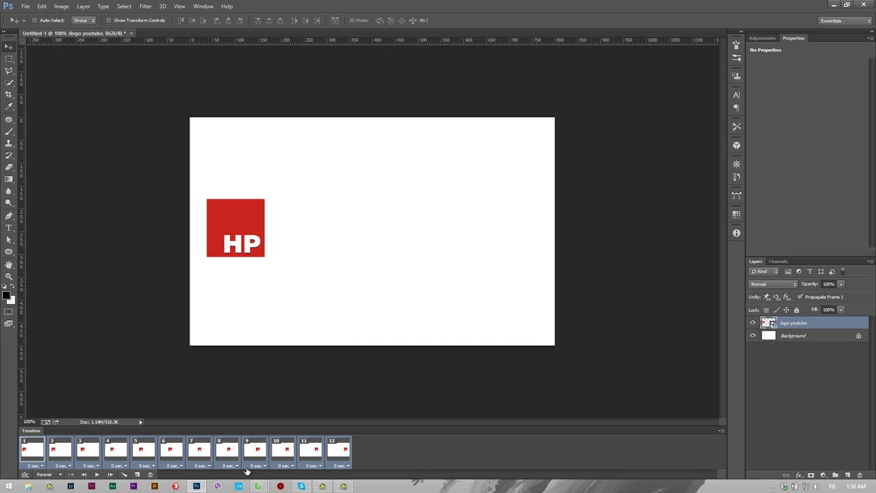
{"action": "left_click", "coordinate": [151, 474]}
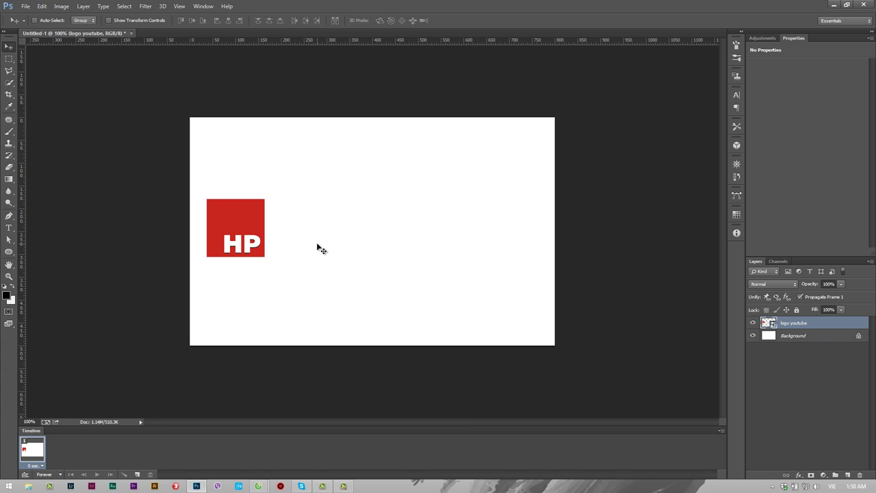
{"action": "key", "text": "Delete"}
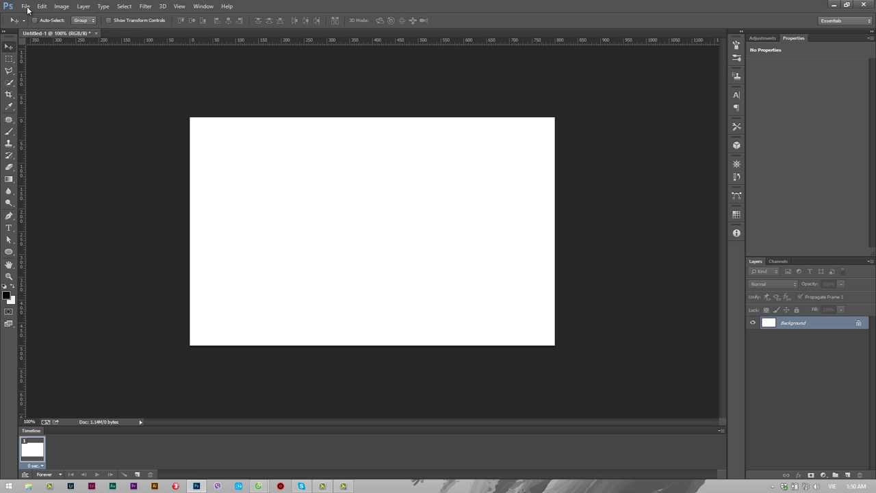
Place photo-55.jpg from linh tinh > Texture > 100-Ultra-Hi-Res-Photos, enlarged to fill the canvas.
{"action": "left_click", "coordinate": [26, 6]}
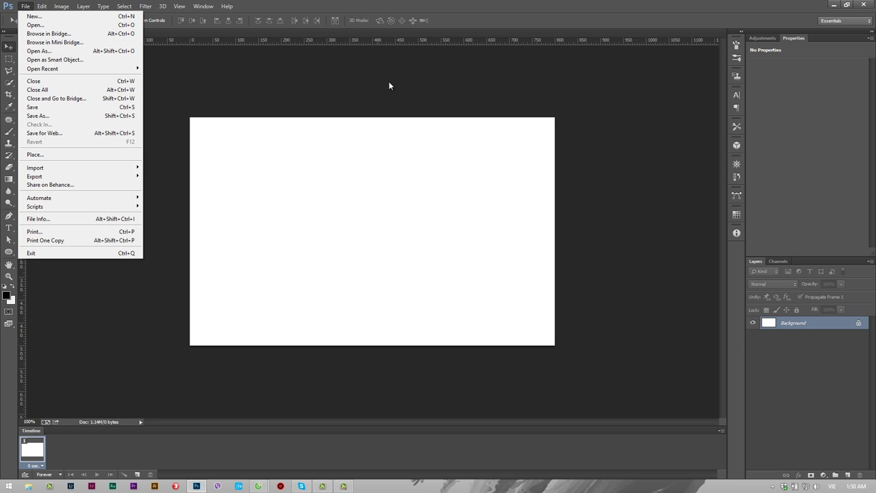
{"action": "left_click", "coordinate": [68, 156]}
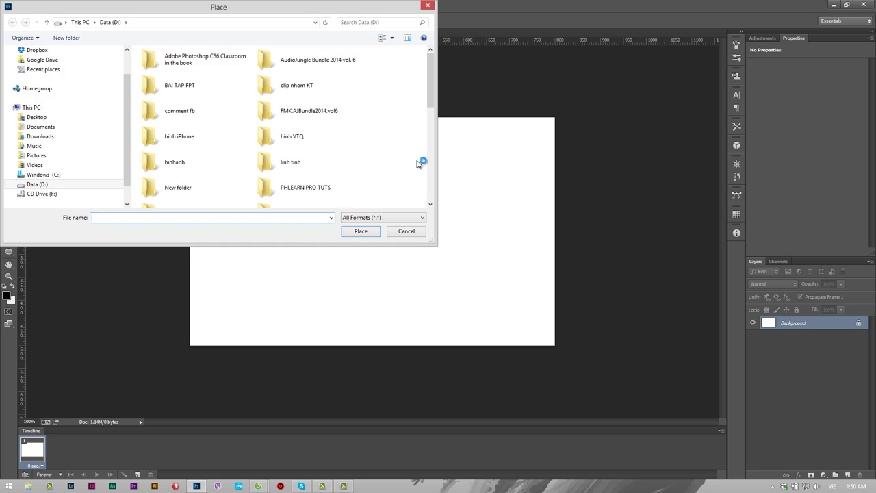
{"action": "scroll", "coordinate": [290, 152], "scroll_direction": "down", "scroll_amount": 1}
{"action": "double_click", "coordinate": [290, 145]}
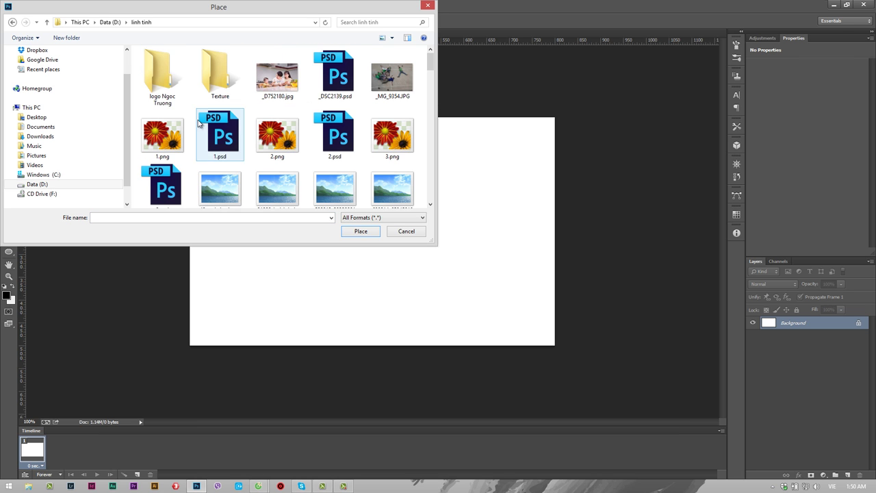
{"action": "double_click", "coordinate": [220, 74]}
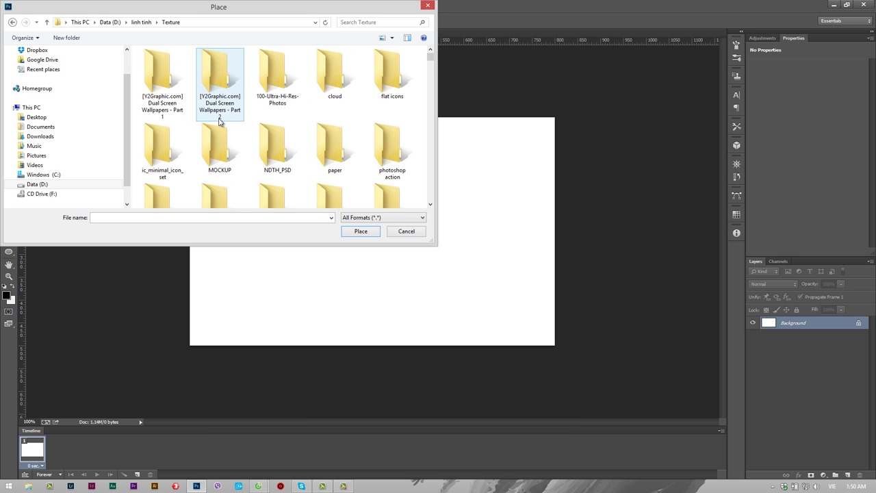
{"action": "double_click", "coordinate": [277, 75]}
{"action": "left_click_drag", "start_coordinate": [430, 56], "coordinate": [430, 111]}
{"action": "left_click", "coordinate": [406, 112]}
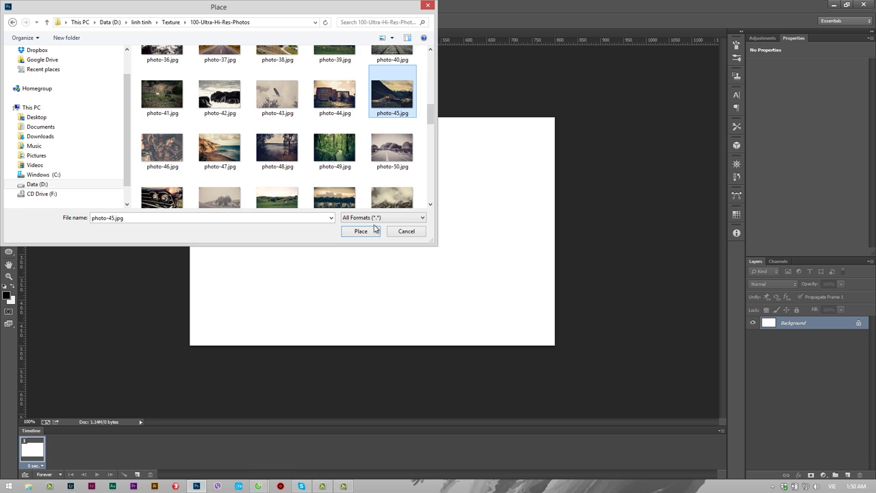
{"action": "left_click", "coordinate": [391, 202]}
{"action": "left_click", "coordinate": [362, 231]}
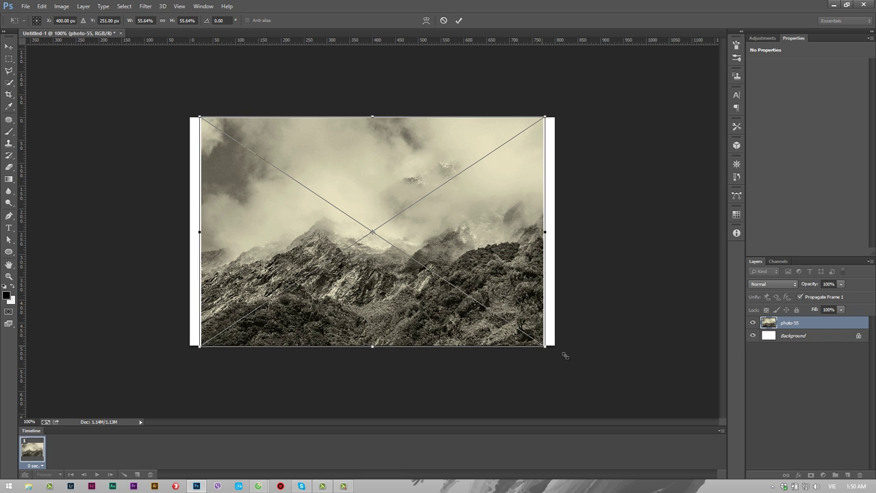
{"action": "left_click_drag", "start_coordinate": [543, 346], "coordinate": [564, 359]}
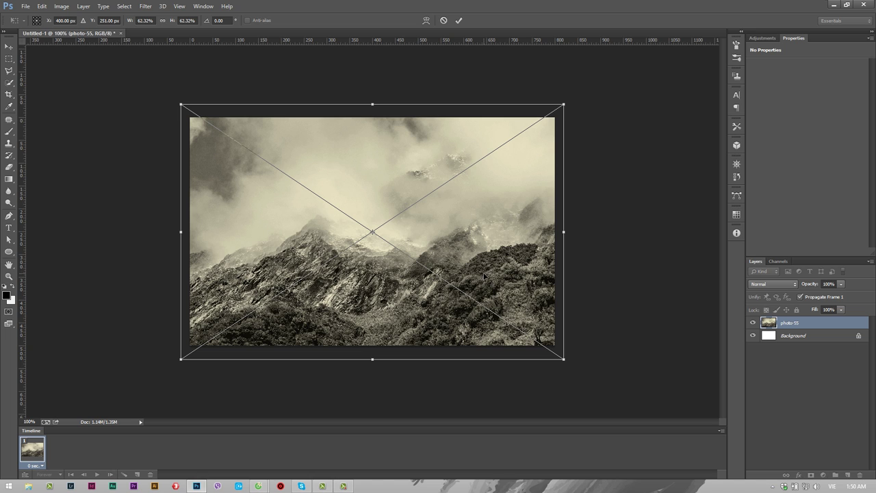
{"action": "key", "text": "Return"}
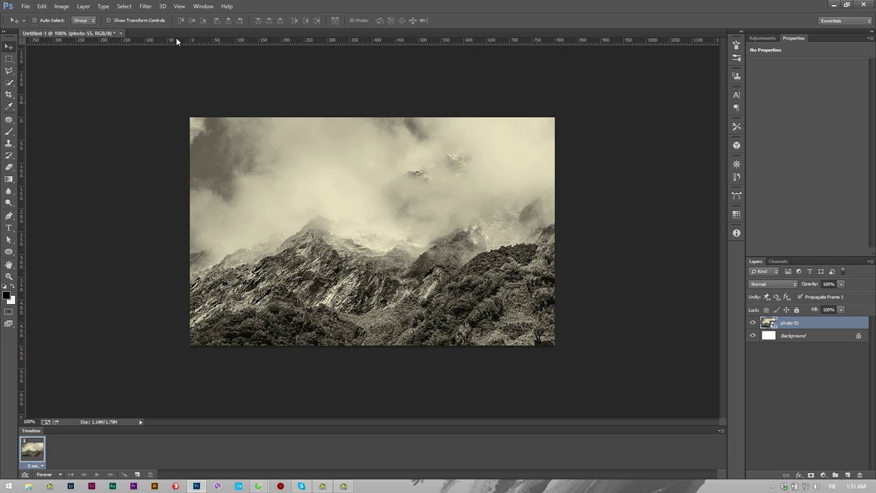
Add a new layer filled with Render > Clouds, blended in Screen mode.
{"action": "left_click", "coordinate": [146, 6]}
{"action": "mouse_move", "coordinate": [150, 107]}
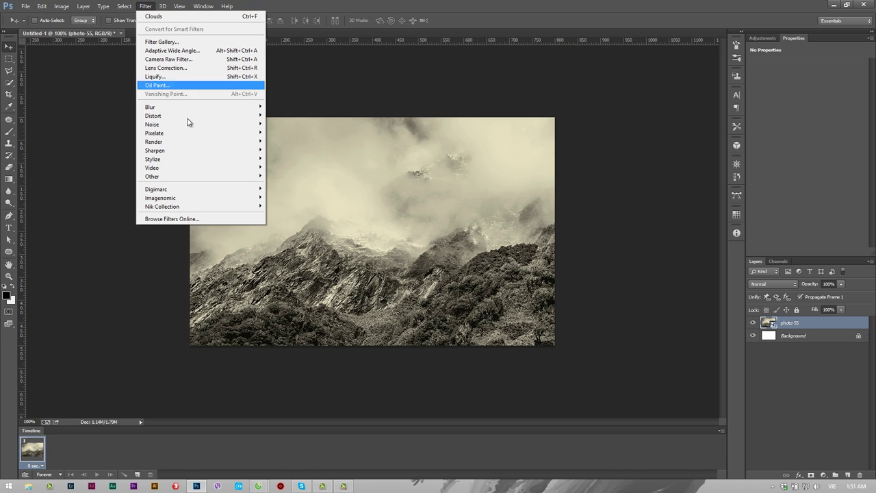
{"action": "left_click", "coordinate": [823, 330]}
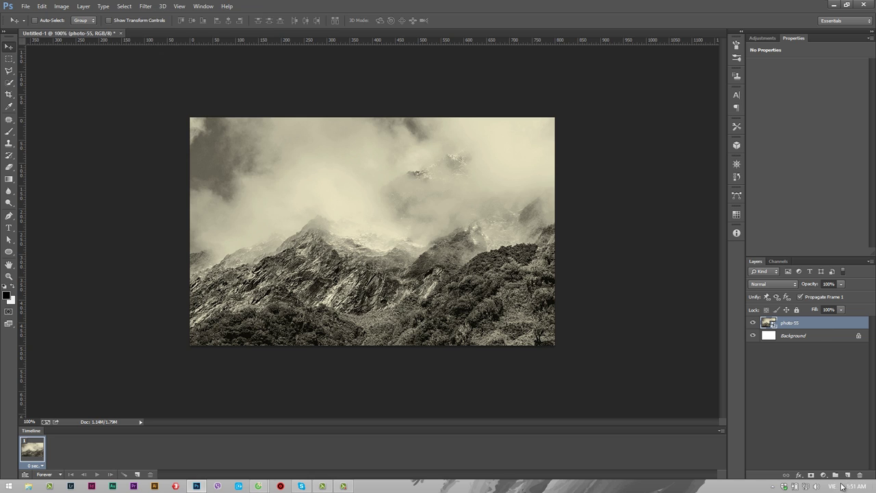
{"action": "left_click", "coordinate": [847, 474]}
{"action": "left_click", "coordinate": [146, 6]}
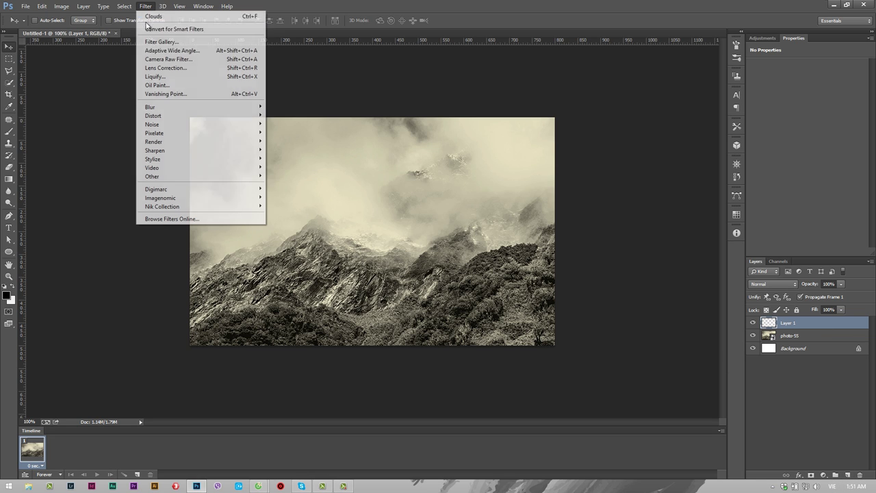
{"action": "mouse_move", "coordinate": [154, 141]}
{"action": "left_click", "coordinate": [113, 142]}
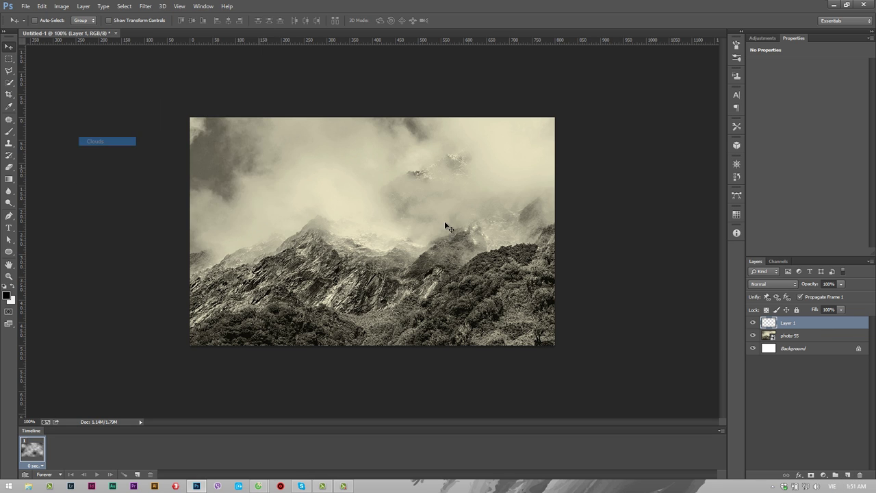
{"action": "left_click", "coordinate": [772, 283]}
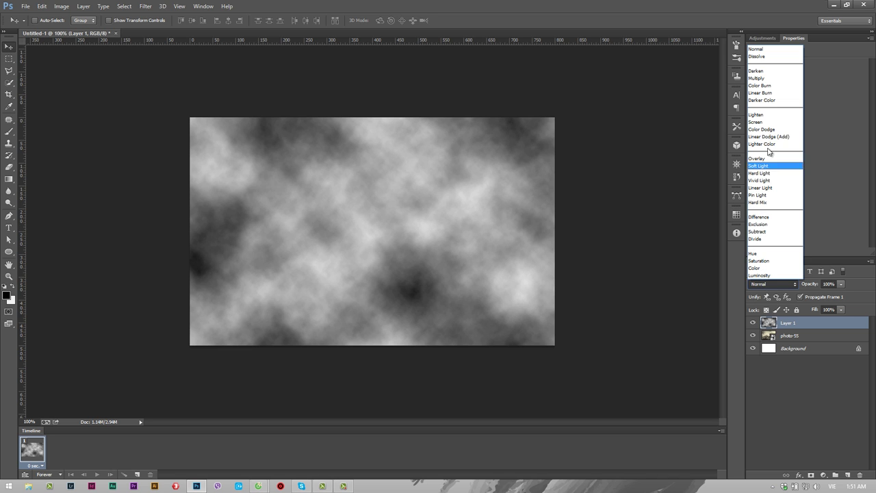
{"action": "left_click", "coordinate": [766, 122]}
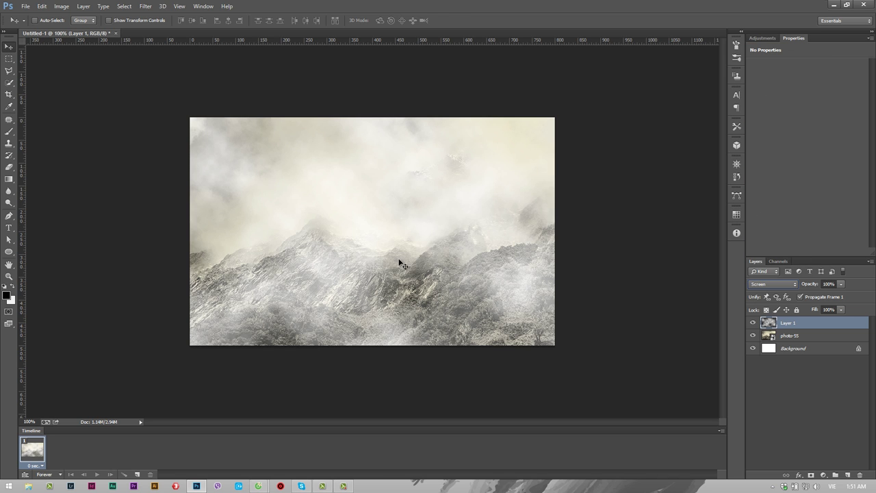
Stretch the clouds layer wider and reposition it over the mountains.
{"action": "key", "text": "ctrl+t"}
{"action": "left_click_drag", "start_coordinate": [373, 345], "coordinate": [372, 264]}
{"action": "left_click_drag", "start_coordinate": [556, 263], "coordinate": [762, 352]}
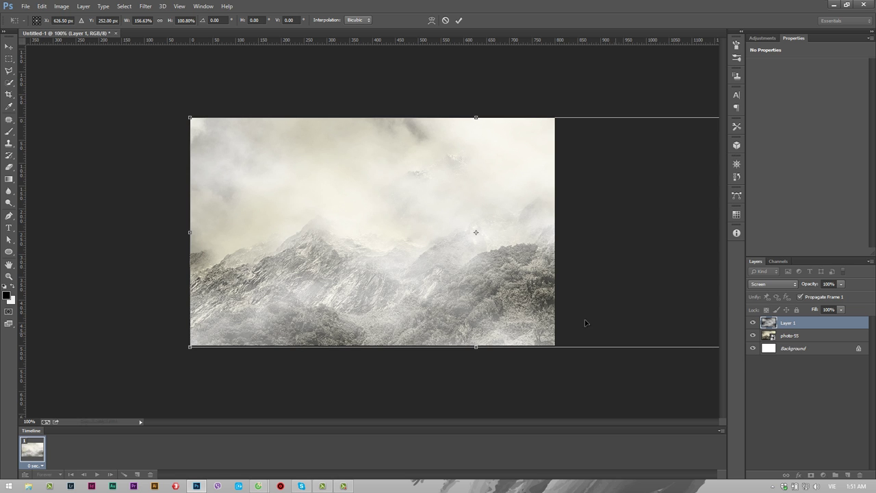
{"action": "left_click_drag", "start_coordinate": [618, 310], "coordinate": [403, 303]}
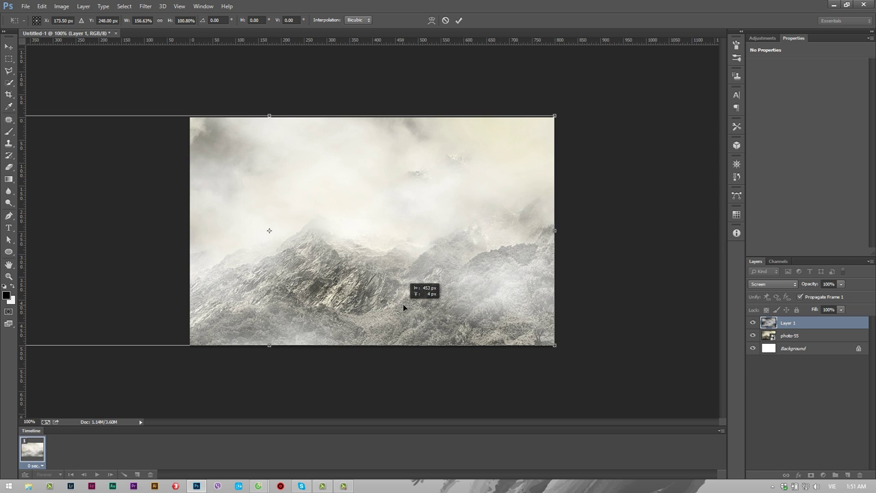
{"action": "key", "text": "Return"}
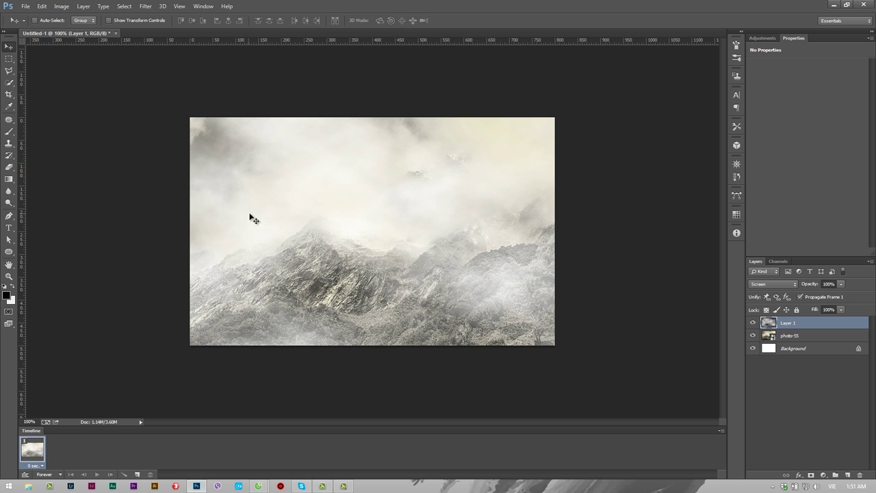
{"action": "mouse_move", "coordinate": [318, 261]}
{"action": "left_mouse_down"}
{"action": "mouse_move", "coordinate": [284, 251]}
{"action": "mouse_move", "coordinate": [233, 270]}
{"action": "mouse_move", "coordinate": [457, 279]}
{"action": "mouse_move", "coordinate": [380, 280]}
{"action": "left_mouse_up"}
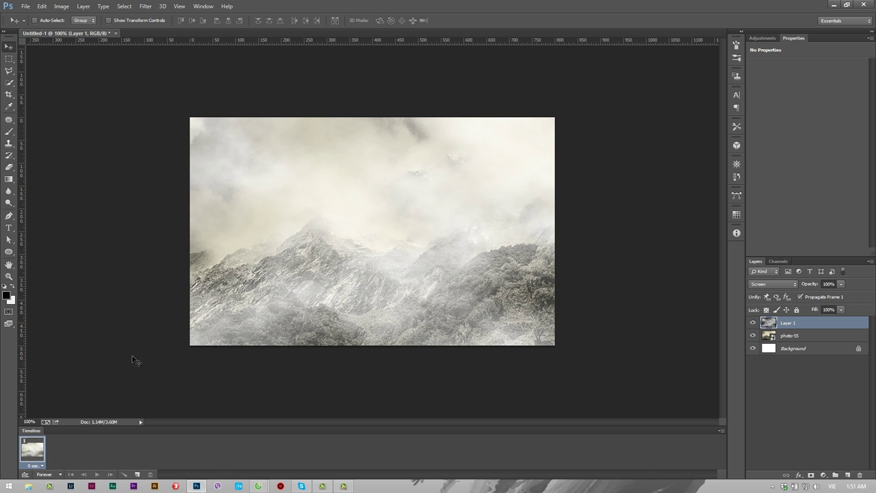
{"action": "mouse_move", "coordinate": [523, 248]}
{"action": "left_mouse_down"}
{"action": "mouse_move", "coordinate": [174, 256]}
{"action": "mouse_move", "coordinate": [197, 246]}
{"action": "mouse_move", "coordinate": [378, 251]}
{"action": "mouse_move", "coordinate": [262, 239]}
{"action": "mouse_move", "coordinate": [280, 227]}
{"action": "mouse_move", "coordinate": [294, 252]}
{"action": "mouse_move", "coordinate": [313, 244]}
{"action": "left_mouse_up"}
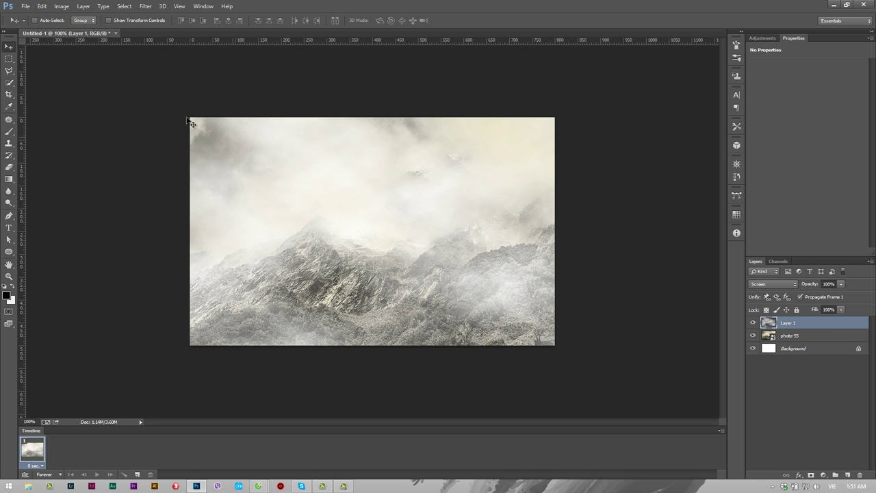
{"action": "left_click", "coordinate": [30, 8]}
{"action": "left_click", "coordinate": [272, 74]}
{"action": "left_click", "coordinate": [9, 228]}
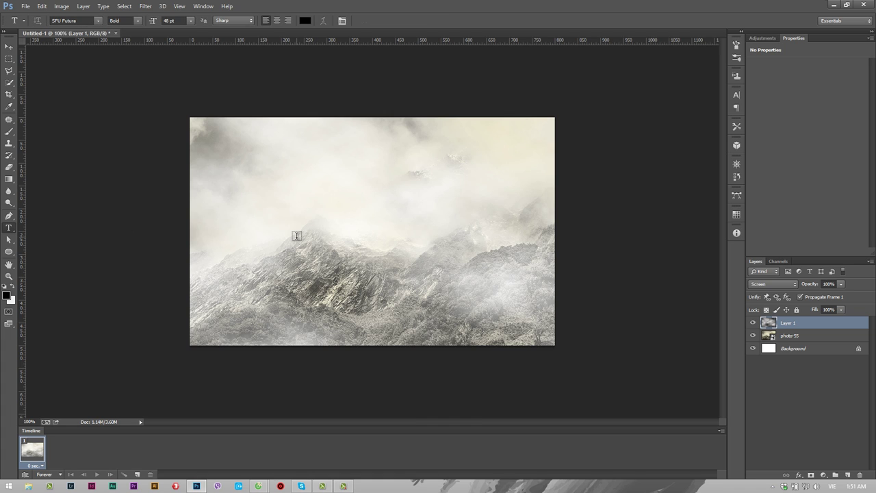
Place logo youtube.jpg from drive D, shrunk and positioned left of centre.
{"action": "left_click", "coordinate": [25, 7]}
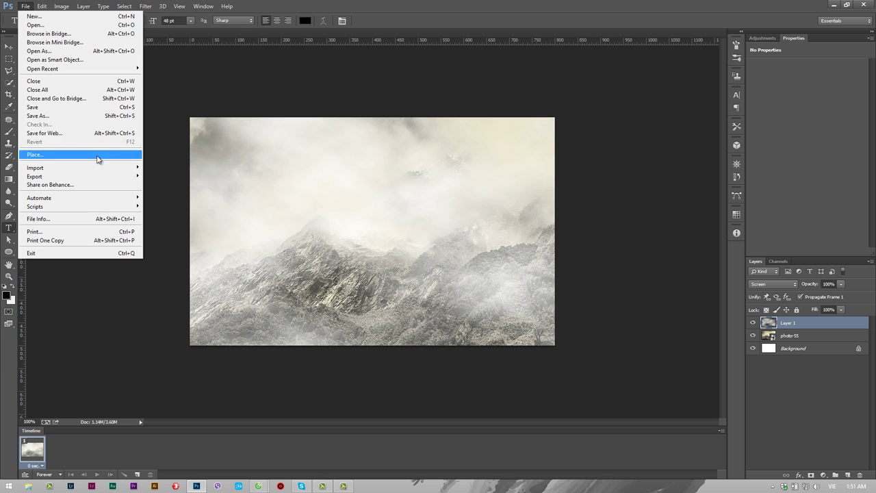
{"action": "left_click", "coordinate": [98, 159]}
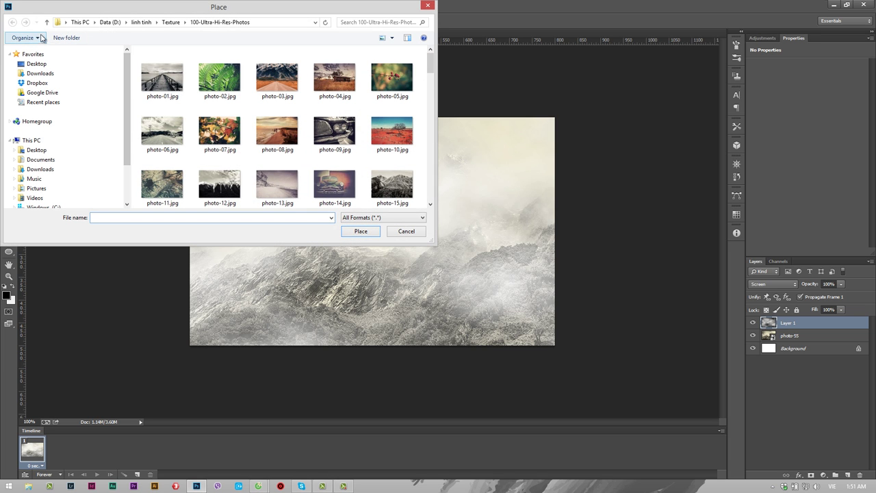
{"action": "left_click", "coordinate": [109, 22]}
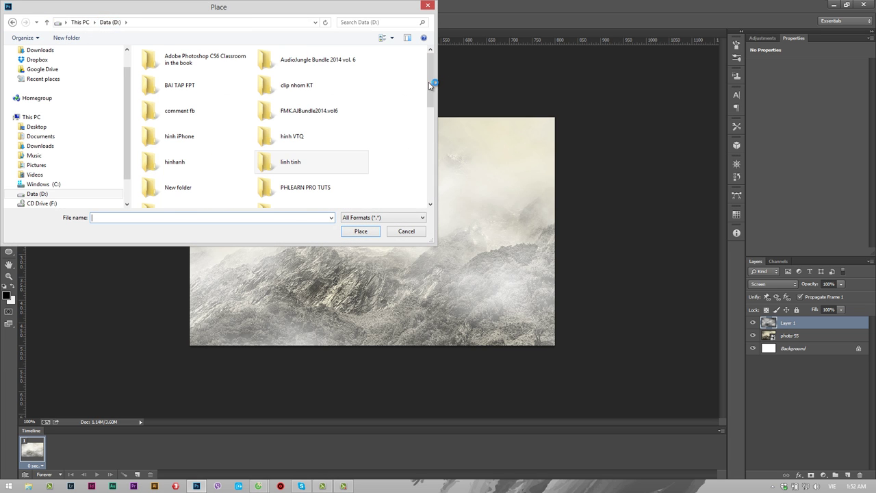
{"action": "left_click_drag", "start_coordinate": [429, 85], "coordinate": [429, 182]}
{"action": "left_click", "coordinate": [319, 117]}
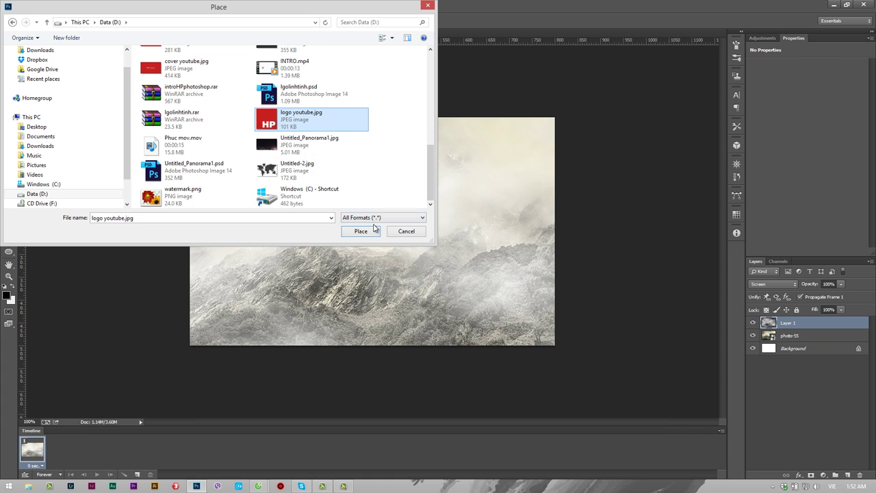
{"action": "left_click", "coordinate": [360, 231]}
{"action": "left_click_drag", "start_coordinate": [429, 286], "coordinate": [425, 284]}
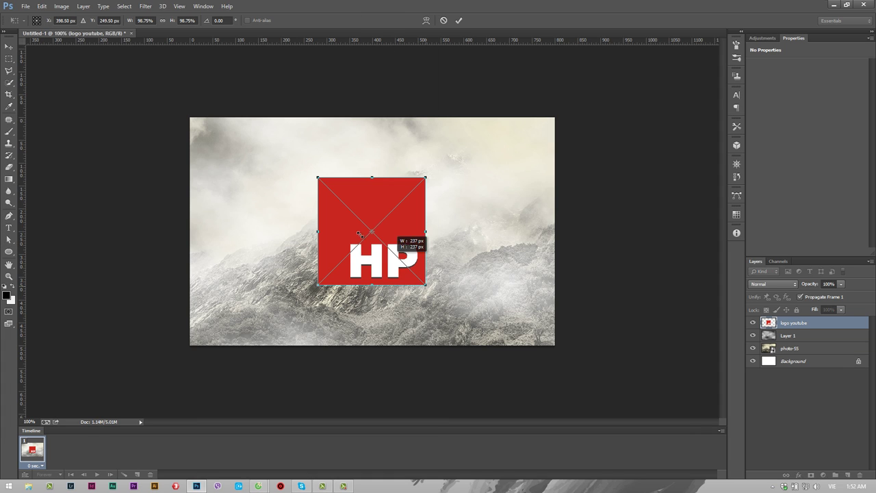
{"action": "mouse_move", "coordinate": [360, 235]}
{"action": "left_mouse_down"}
{"action": "mouse_move", "coordinate": [371, 220]}
{"action": "mouse_move", "coordinate": [295, 234]}
{"action": "left_mouse_up"}
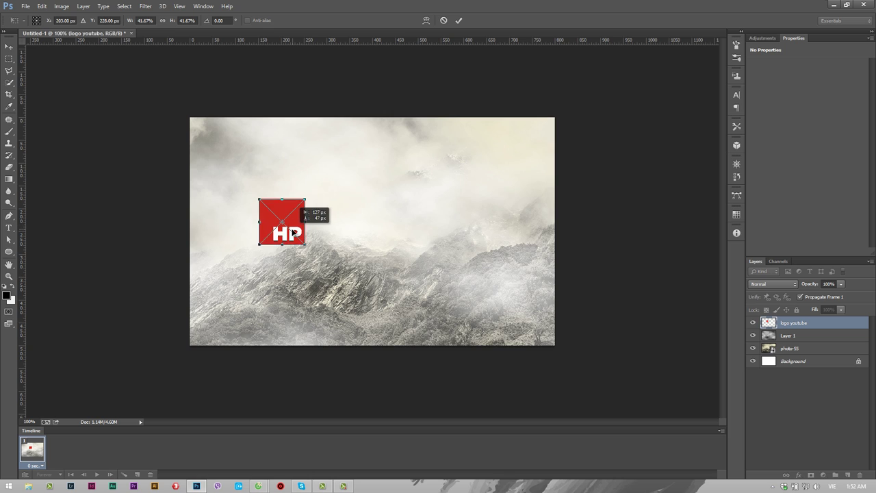
{"action": "key", "text": "Return"}
{"action": "left_click", "coordinate": [8, 227]}
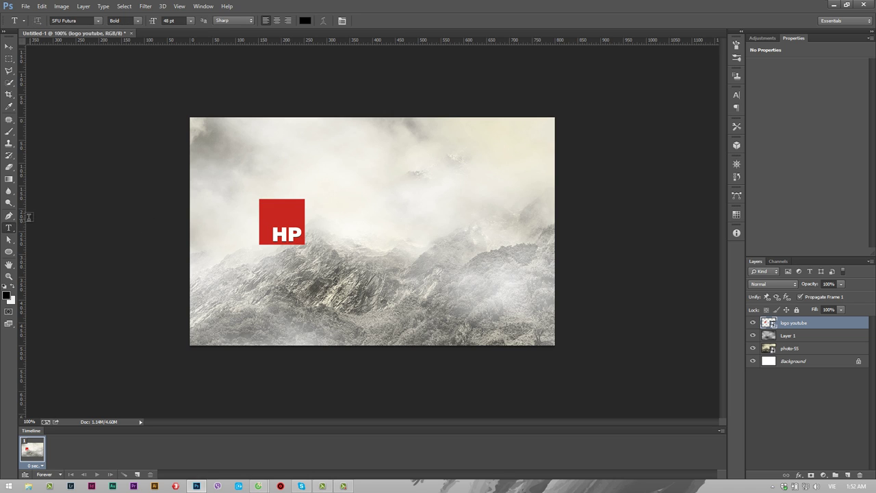
{"action": "left_click", "coordinate": [312, 224]}
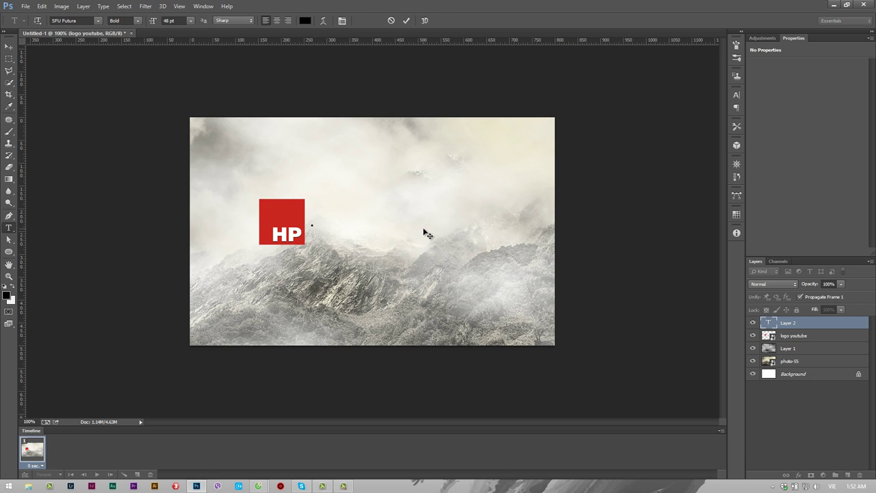
{"action": "type", "text": "www."}
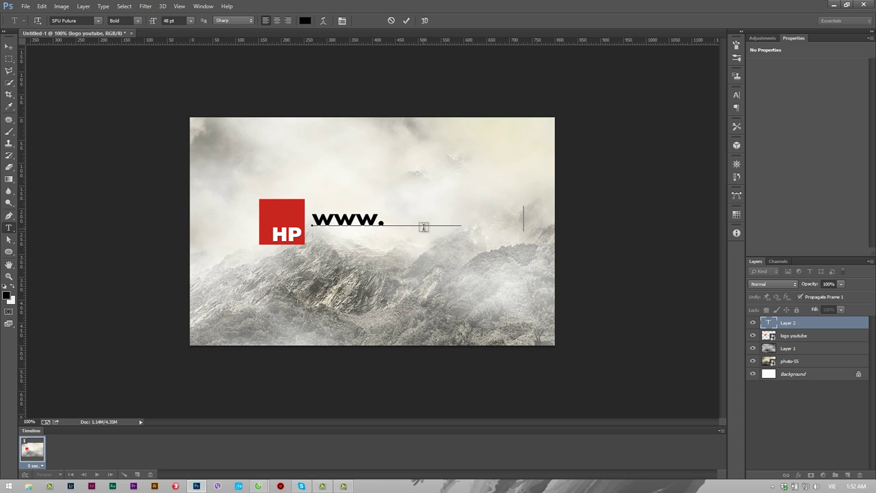
{"action": "type", "text": "   p"}
{"action": "type", "text": ".com"}
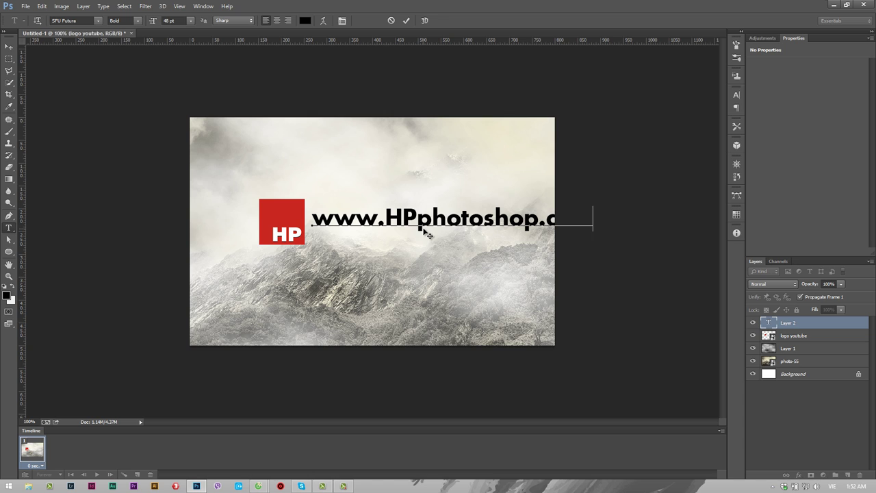
{"action": "triple_click", "coordinate": [445, 218]}
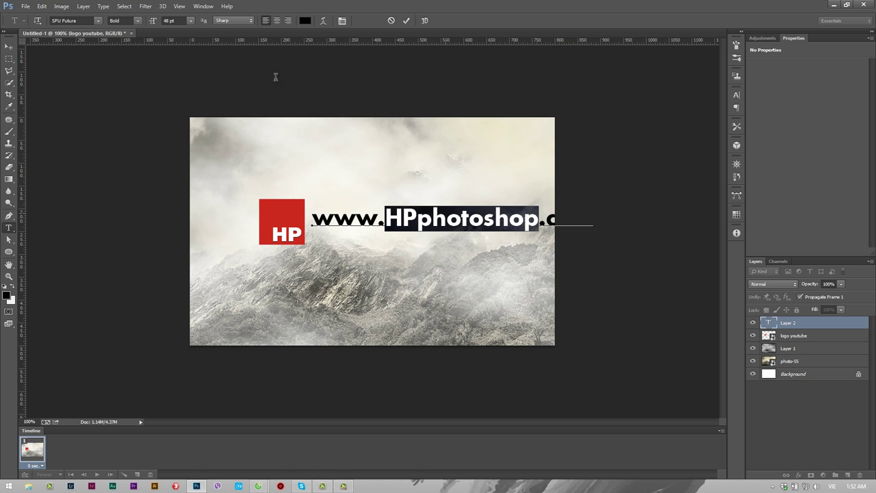
{"action": "left_click", "coordinate": [191, 22]}
{"action": "left_click", "coordinate": [184, 137]}
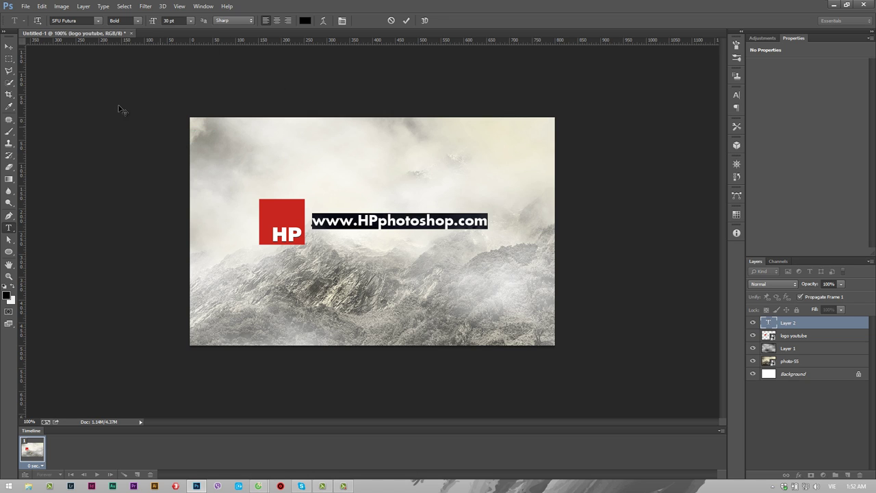
{"action": "left_click", "coordinate": [11, 47]}
{"action": "left_click_drag", "start_coordinate": [383, 222], "coordinate": [387, 225]}
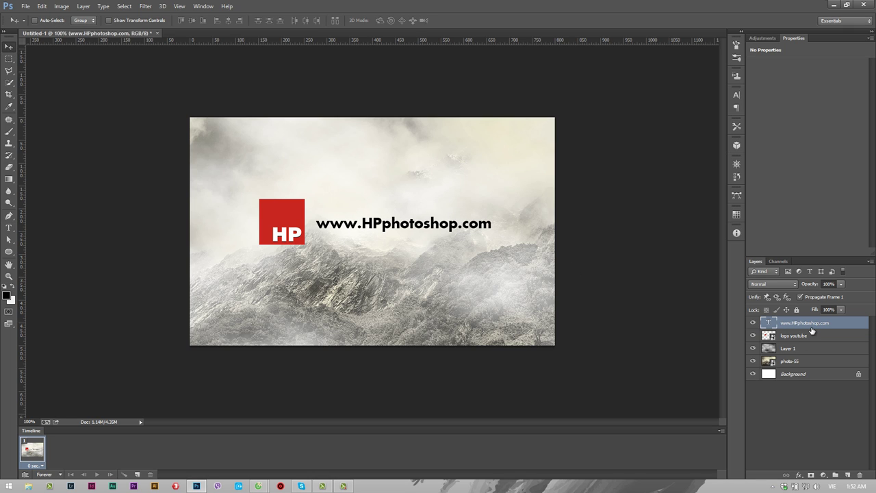
Duplicate the URL text layer and change the copy to read 'Tạo ảnh động'.
{"action": "key", "text": "ctrl+j"}
{"action": "left_click", "coordinate": [753, 336]}
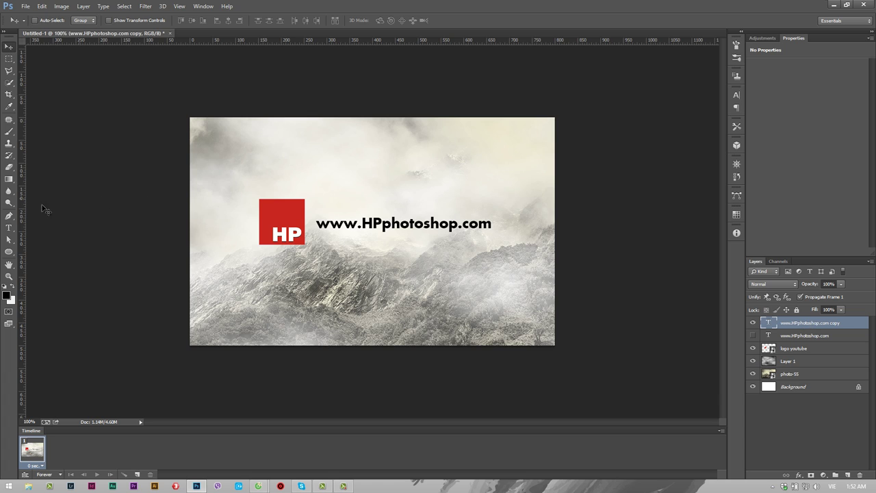
{"action": "left_click", "coordinate": [8, 227]}
{"action": "left_click", "coordinate": [388, 225]}
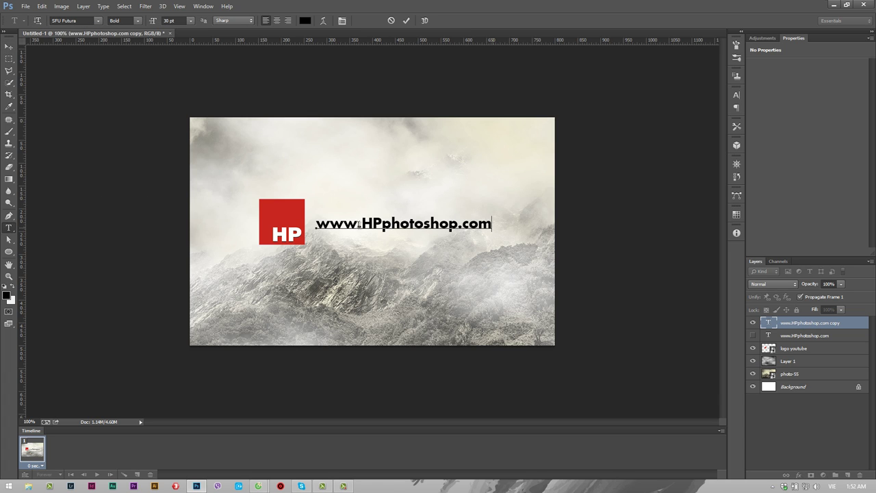
{"action": "left_click_drag", "start_coordinate": [491, 225], "coordinate": [319, 228]}
{"action": "type", "text": "Ta5"}
{"action": "key", "text": "BackSpace"}
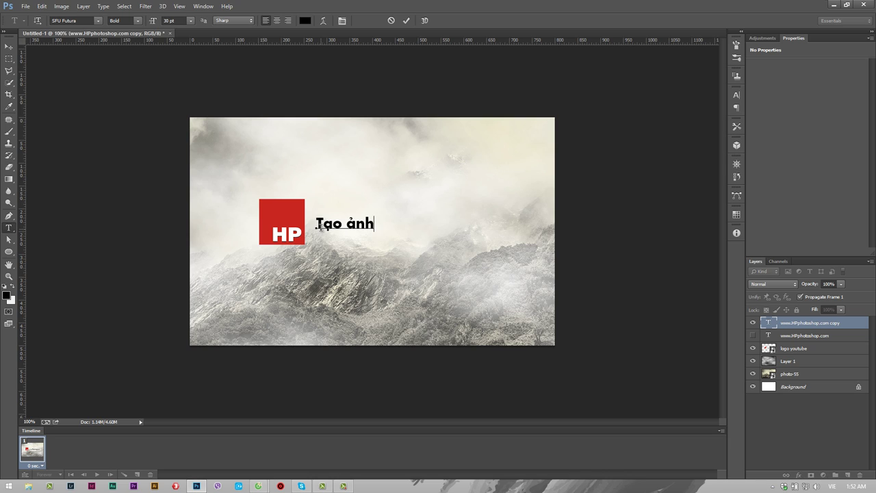
{"action": "type", "text": "dong"}
{"action": "type", "text": "o"}
{"action": "left_click", "coordinate": [9, 45]}
Hide the Tạo ảnh động layer, show the URL text, and duplicate the frame.
{"action": "left_click", "coordinate": [752, 323]}
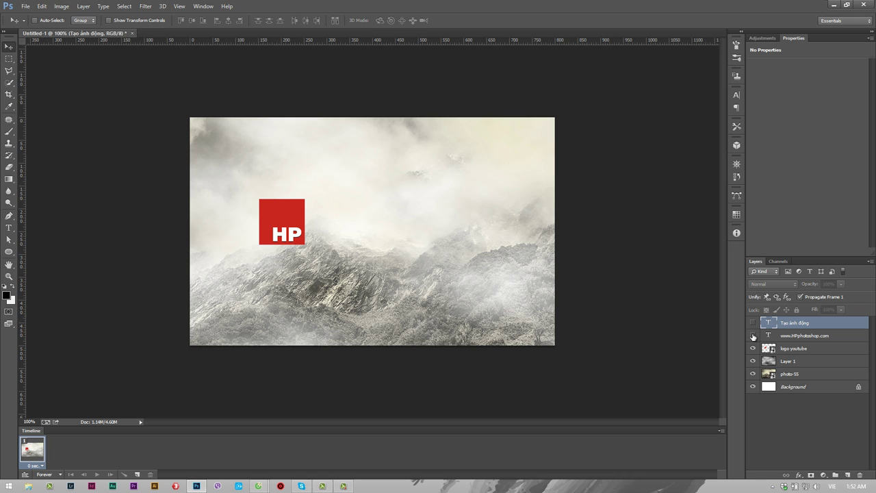
{"action": "left_click", "coordinate": [753, 335]}
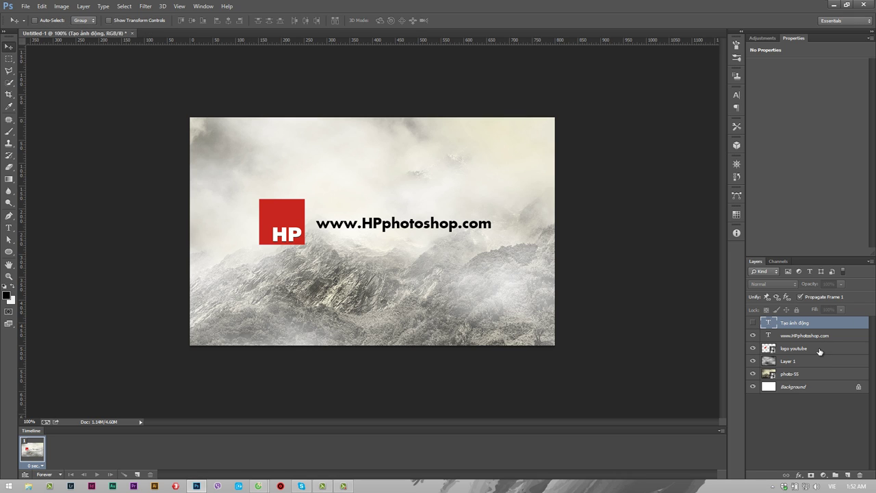
{"action": "left_click", "coordinate": [137, 473]}
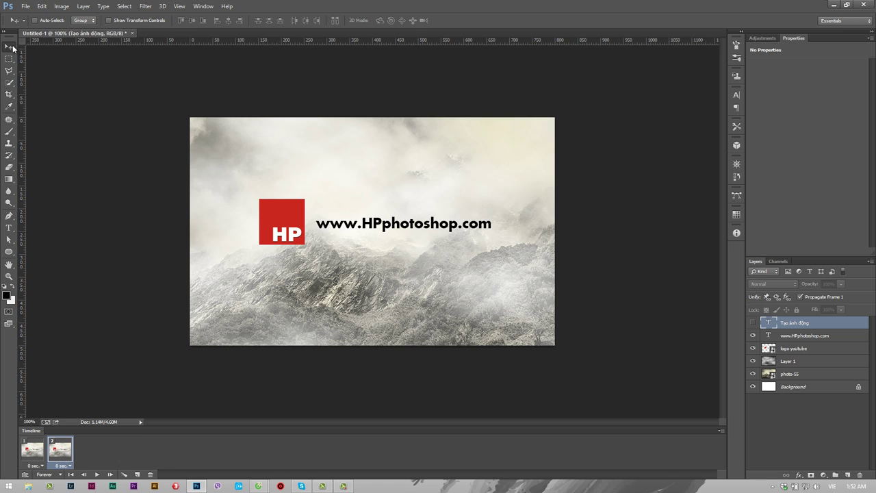
{"action": "left_click", "coordinate": [806, 363]}
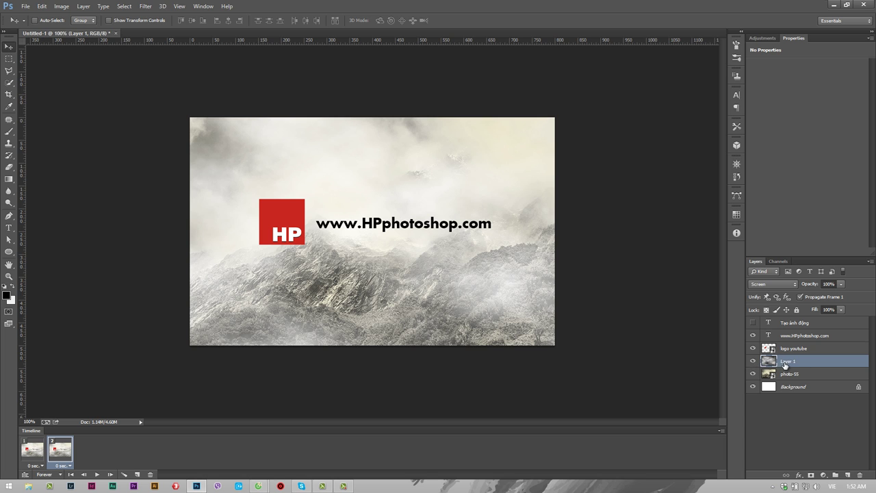
Shift Layer 1 sideways in frame 2, then tween frames 1–2 adding 10 frames.
{"action": "mouse_move", "coordinate": [251, 308]}
{"action": "left_mouse_down"}
{"action": "mouse_move", "coordinate": [489, 315]}
{"action": "mouse_move", "coordinate": [452, 312]}
{"action": "left_mouse_up"}
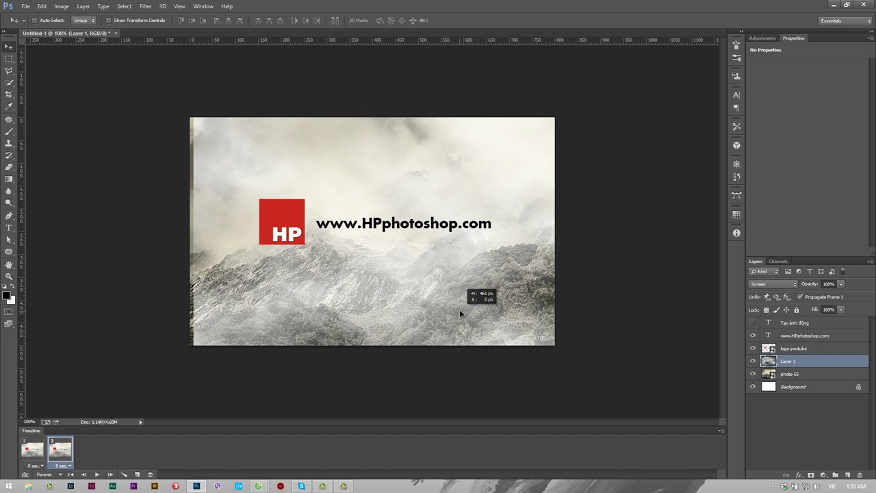
{"action": "left_click_drag", "start_coordinate": [452, 312], "coordinate": [456, 314]}
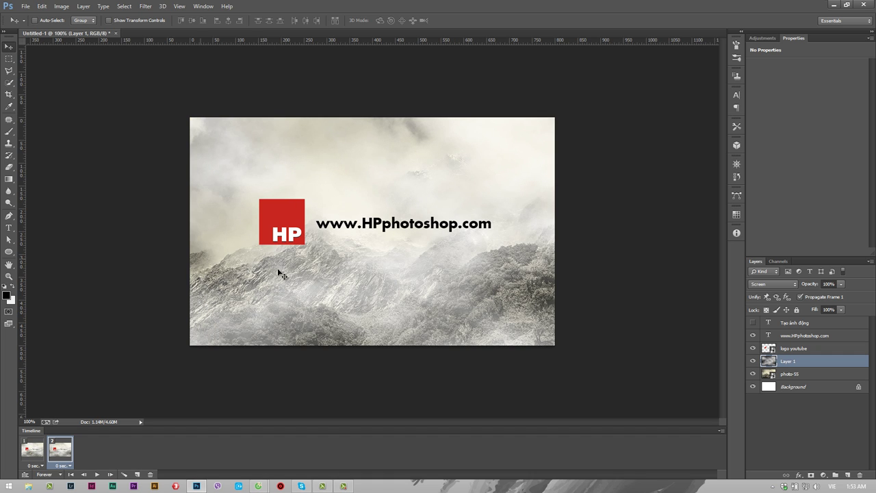
{"action": "left_click", "coordinate": [35, 455], "text": "shift"}
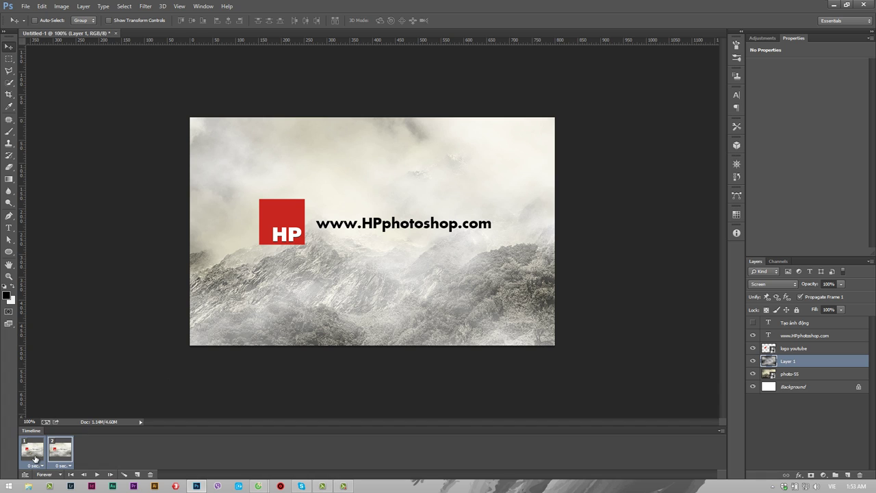
{"action": "left_click", "coordinate": [124, 474]}
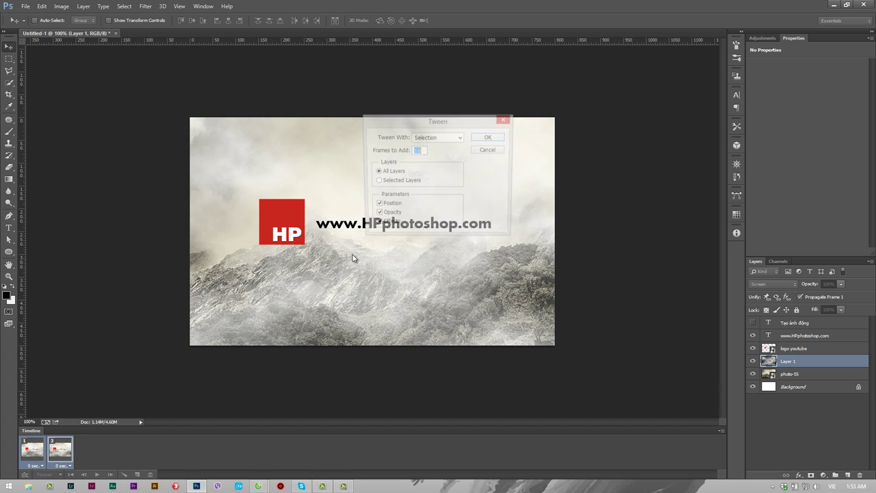
{"action": "left_click", "coordinate": [497, 137]}
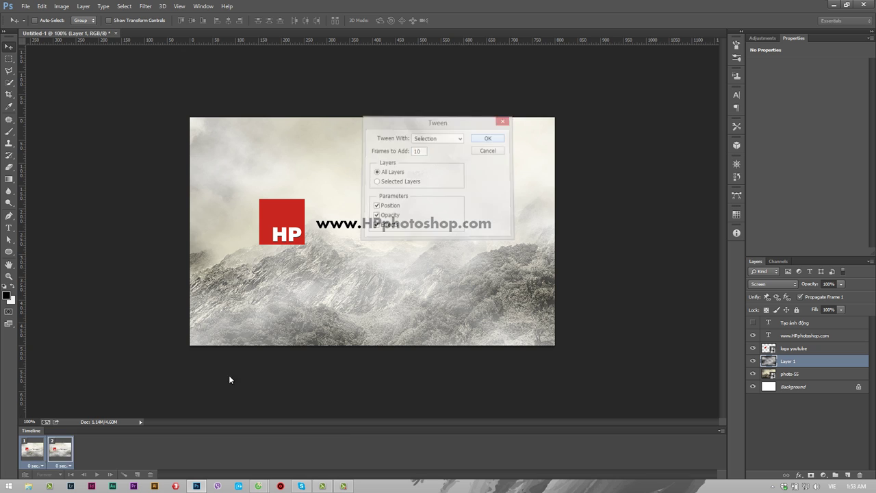
{"action": "left_click", "coordinate": [30, 463]}
In frames 7 and 8, hide the URL text and show Tạo ảnh động instead.
{"action": "left_click", "coordinate": [71, 456]}
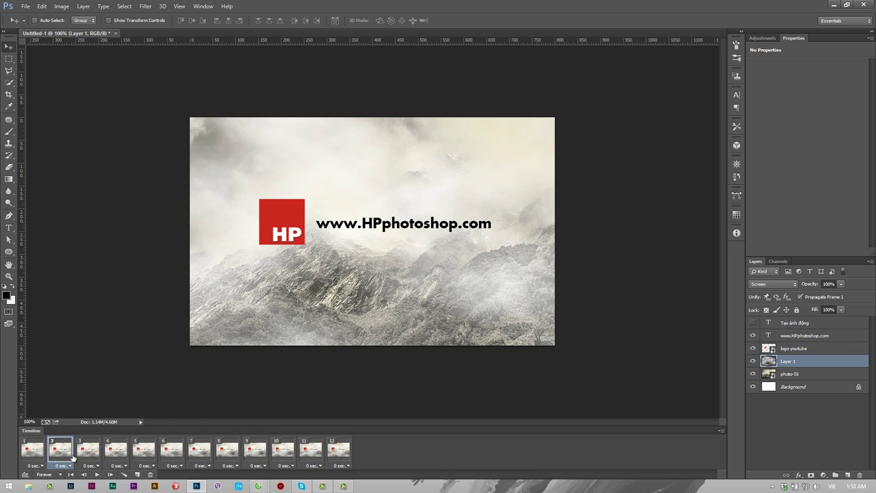
{"action": "left_click", "coordinate": [115, 457]}
{"action": "left_click", "coordinate": [144, 457]}
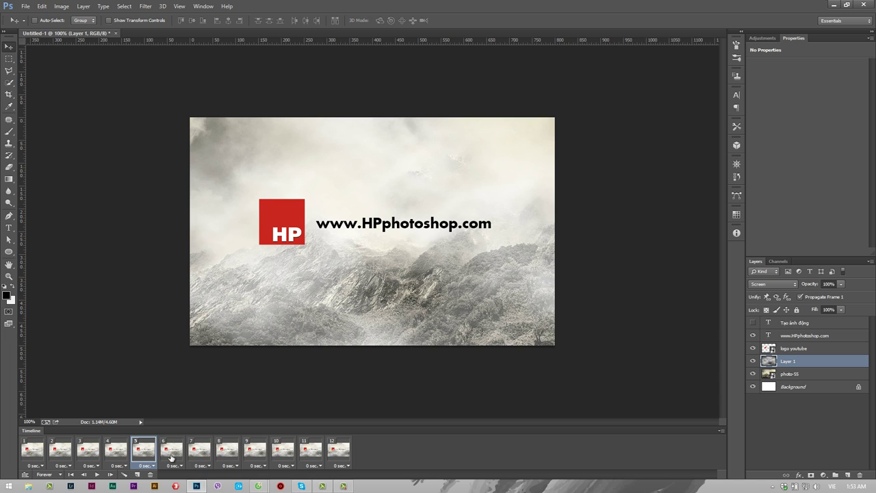
{"action": "left_click", "coordinate": [171, 458]}
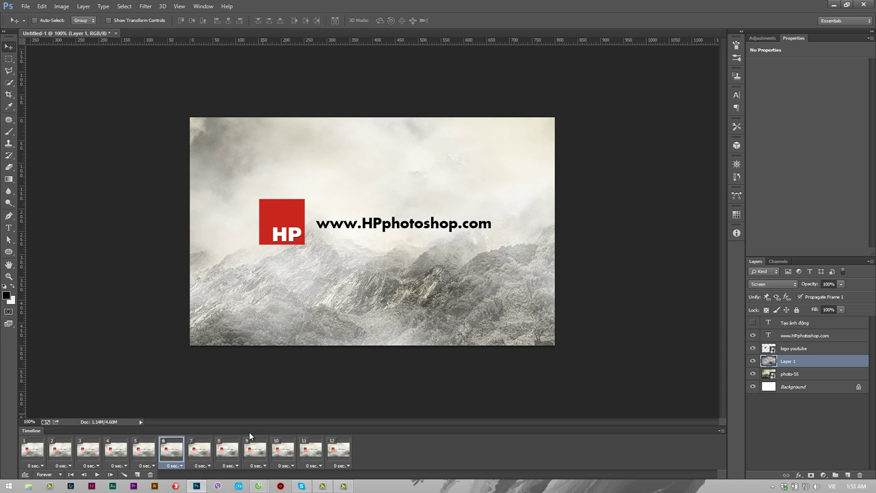
{"action": "left_click", "coordinate": [200, 458]}
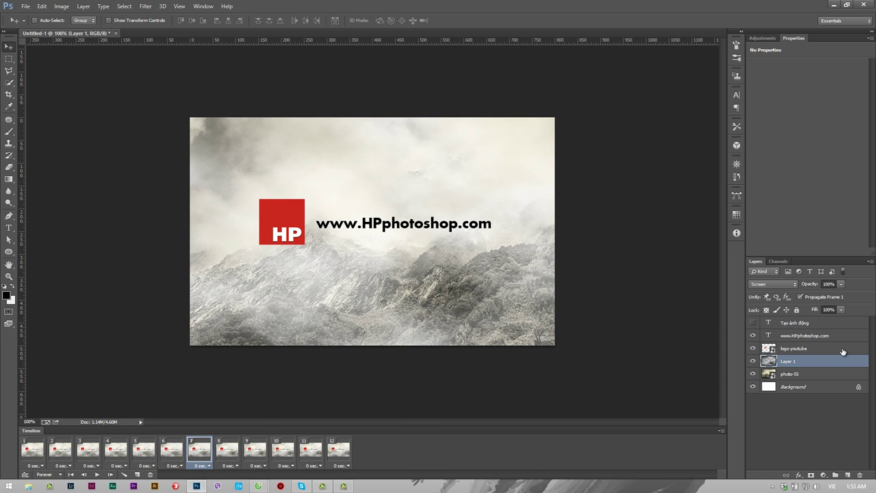
{"action": "left_click", "coordinate": [752, 334]}
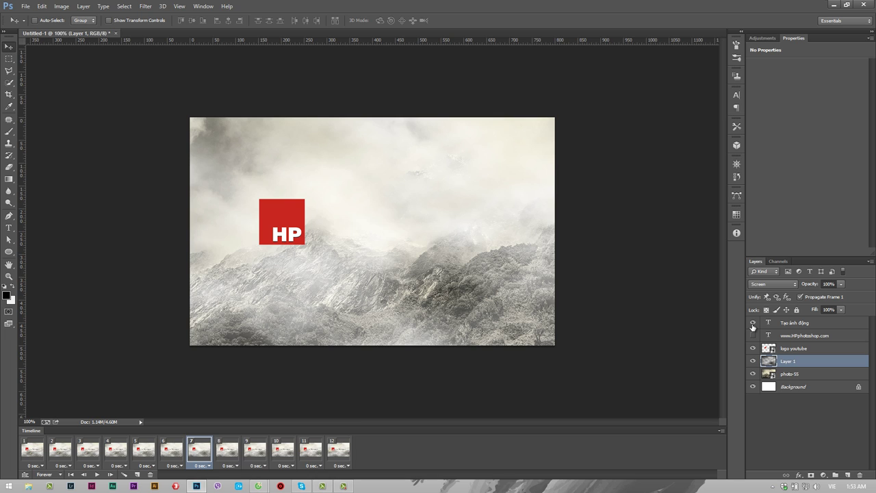
{"action": "left_click", "coordinate": [228, 455]}
{"action": "left_click", "coordinate": [753, 322]}
{"action": "left_click", "coordinate": [752, 335]}
{"action": "left_click", "coordinate": [753, 334]}
{"action": "left_click", "coordinate": [753, 322]}
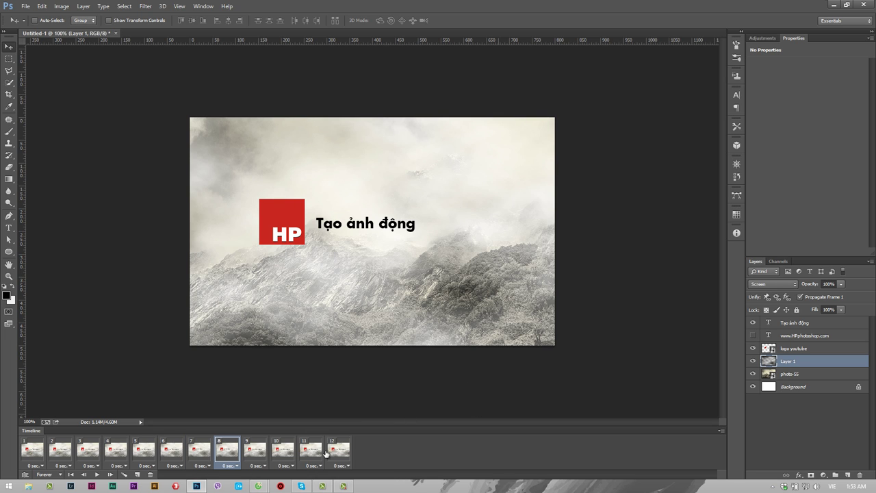
Hide the URL text in frames 9 through 12, then return to frame 1.
{"action": "left_click", "coordinate": [253, 455]}
{"action": "left_click", "coordinate": [753, 334]}
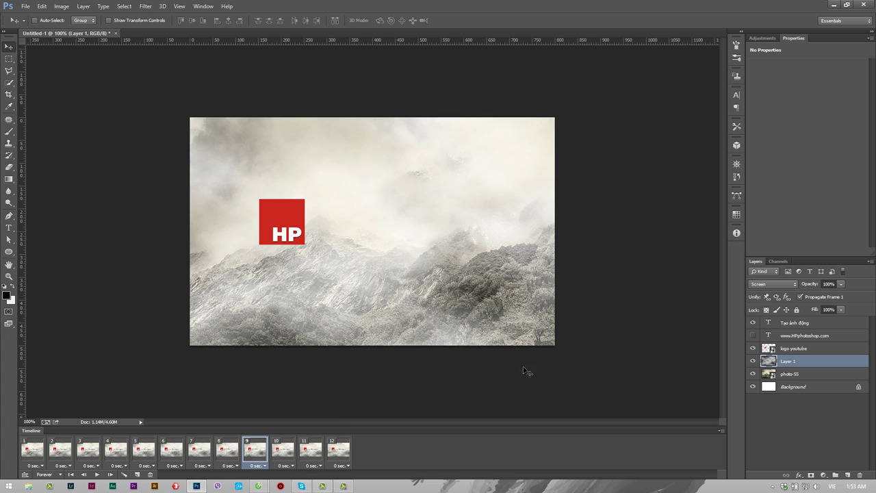
{"action": "left_click", "coordinate": [283, 449]}
{"action": "left_click", "coordinate": [753, 334]}
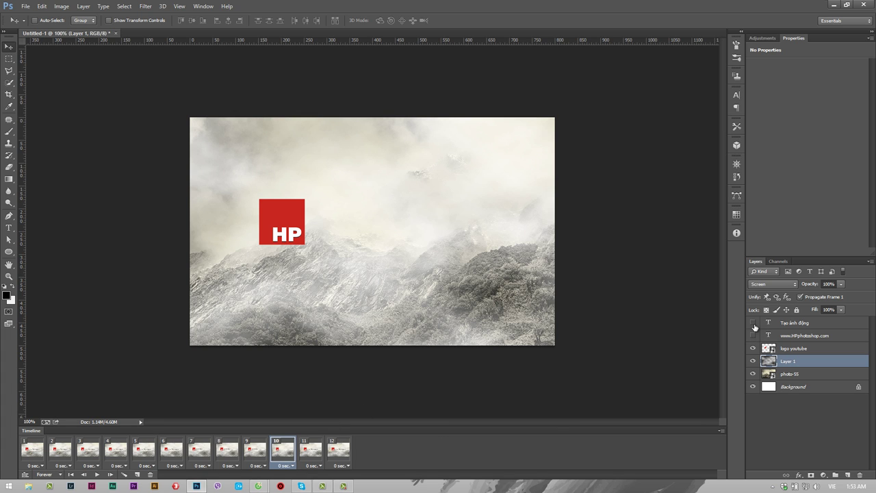
{"action": "left_click", "coordinate": [310, 450]}
{"action": "left_click", "coordinate": [752, 334]}
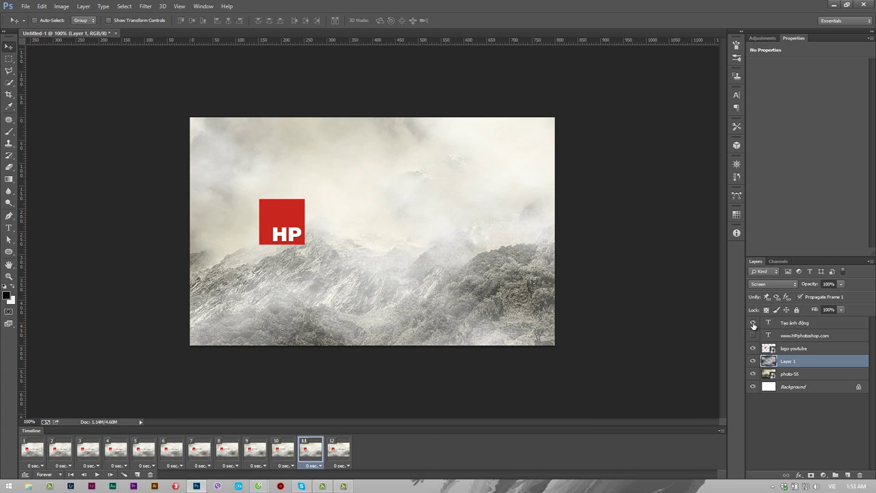
{"action": "left_click", "coordinate": [332, 452]}
{"action": "left_click", "coordinate": [752, 334]}
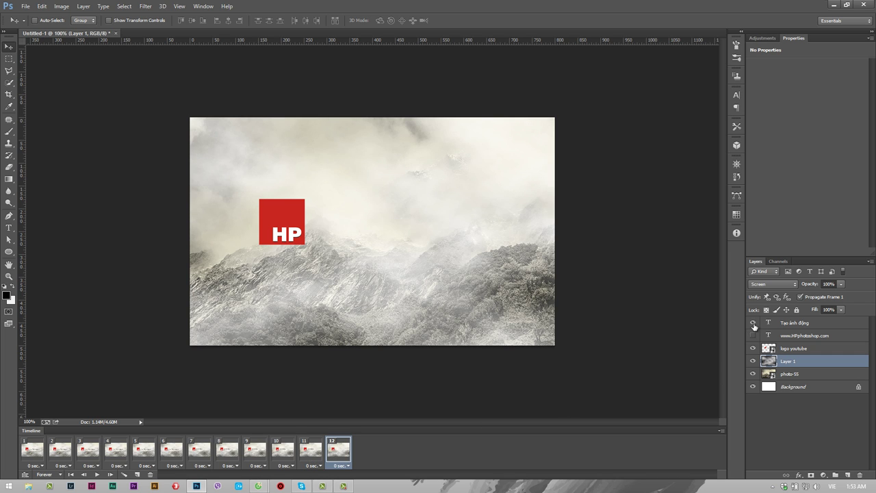
{"action": "left_click", "coordinate": [33, 454]}
{"action": "left_click", "coordinate": [97, 474]}
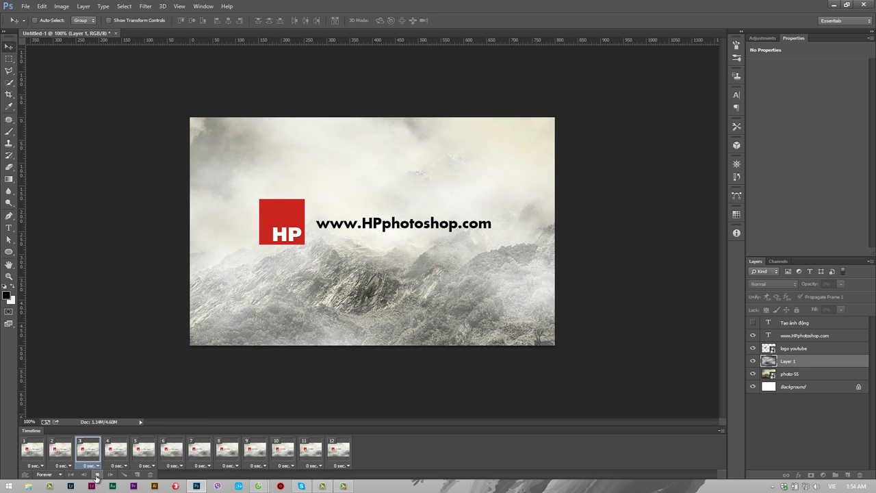
{"action": "key", "text": "space"}
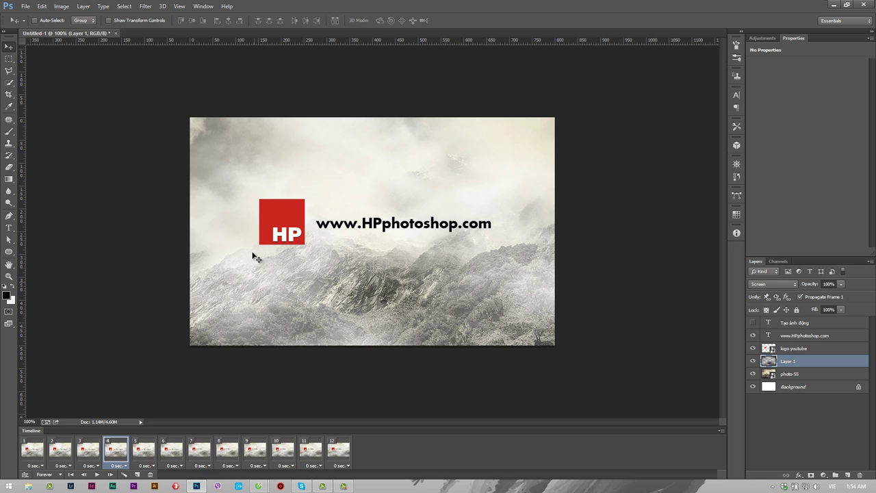
Close the animation document without saving, then start File > Import > Video Frames to Layers.
{"action": "left_click", "coordinate": [116, 33]}
{"action": "left_click", "coordinate": [438, 184]}
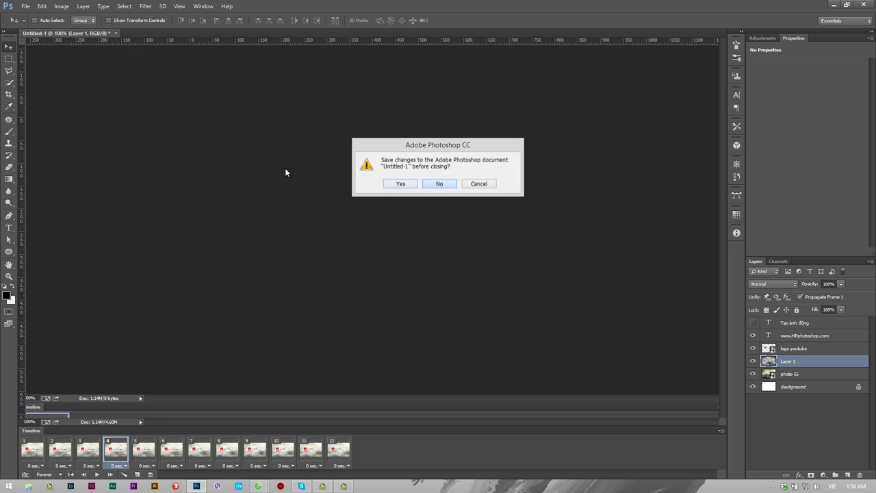
{"action": "left_click", "coordinate": [26, 7]}
{"action": "mouse_move", "coordinate": [35, 168]}
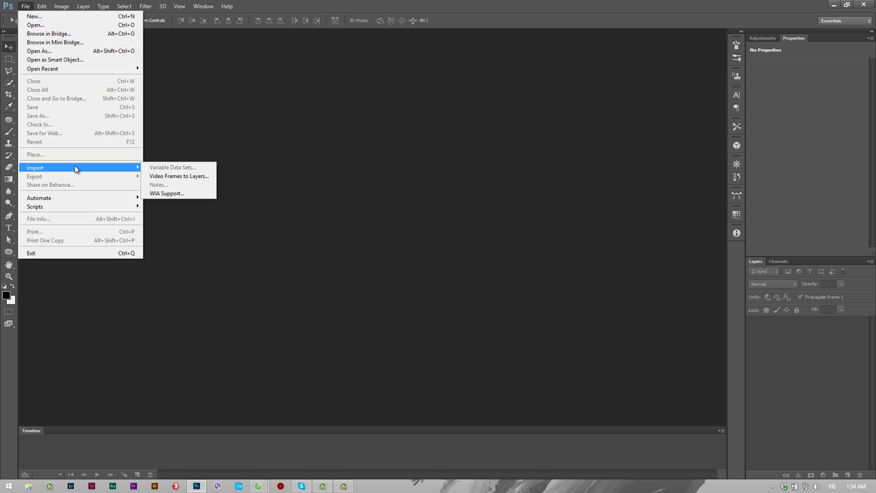
{"action": "left_click", "coordinate": [406, 60]}
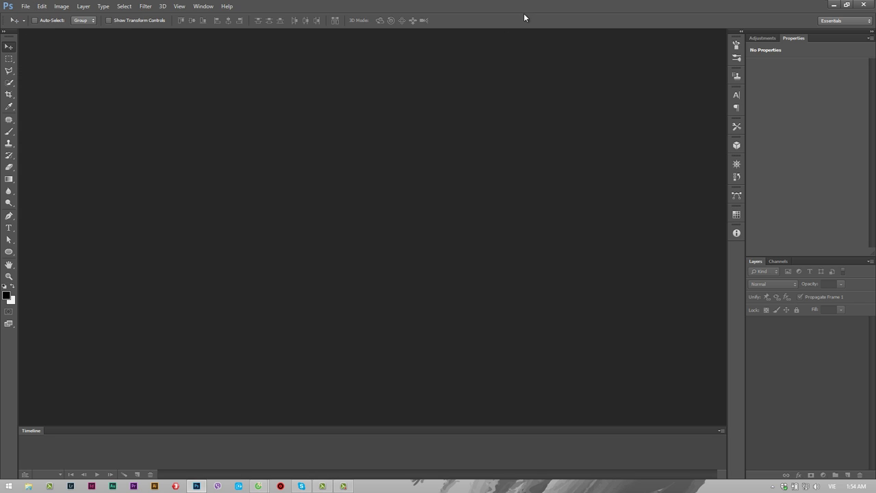
{"action": "left_click", "coordinate": [25, 7]}
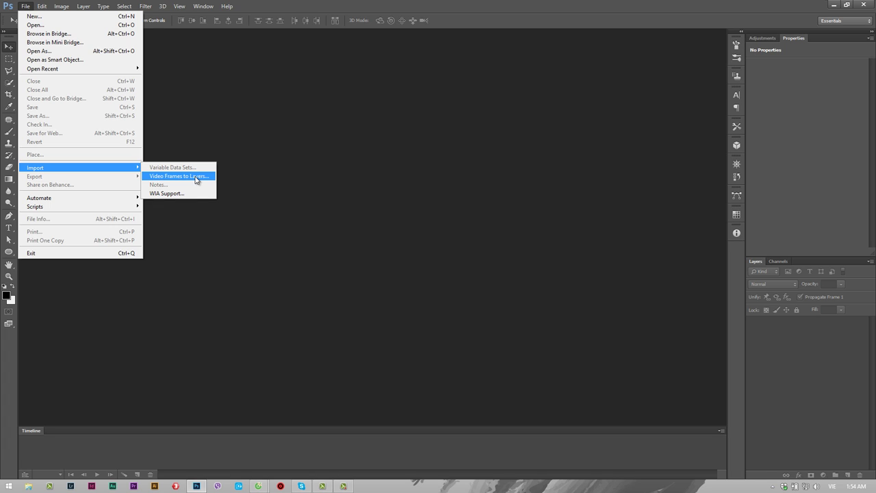
{"action": "left_click", "coordinate": [197, 179]}
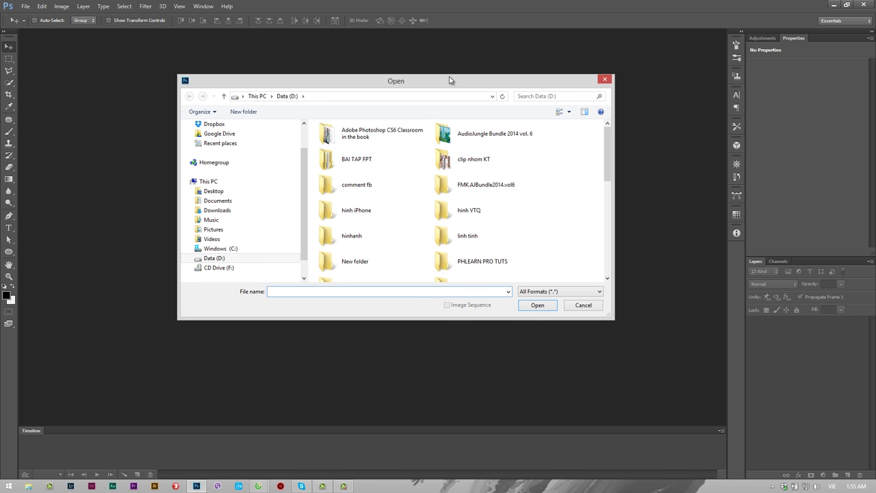
Select INTRO.mp4 on the Data (D:) drive and open it for import.
{"action": "left_click_drag", "start_coordinate": [595, 149], "coordinate": [594, 243]}
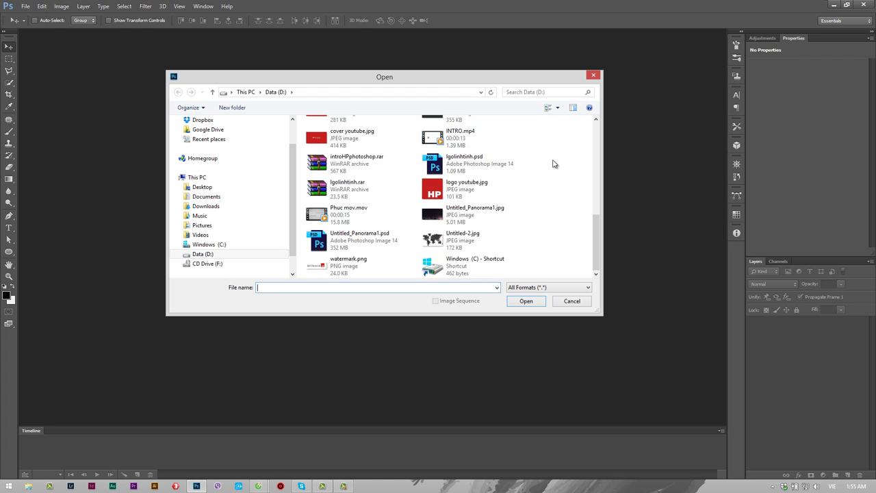
{"action": "left_click", "coordinate": [477, 142]}
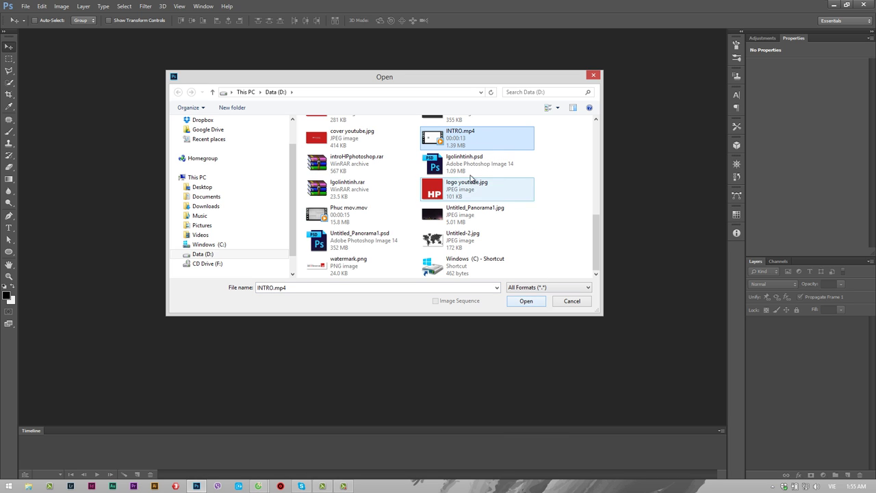
{"action": "left_click", "coordinate": [537, 304]}
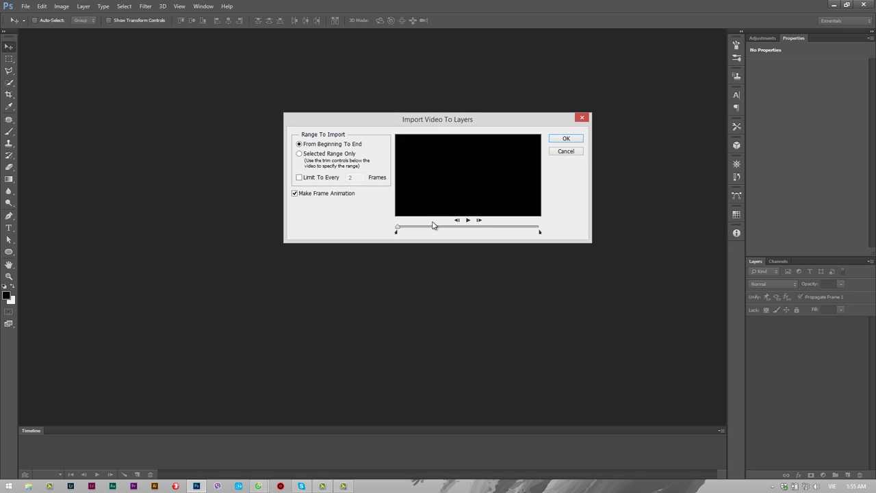
Import a trimmed range of INTRO.mp4 as layers with Make Frame Animation enabled.
{"action": "left_click_drag", "start_coordinate": [448, 121], "coordinate": [439, 137]}
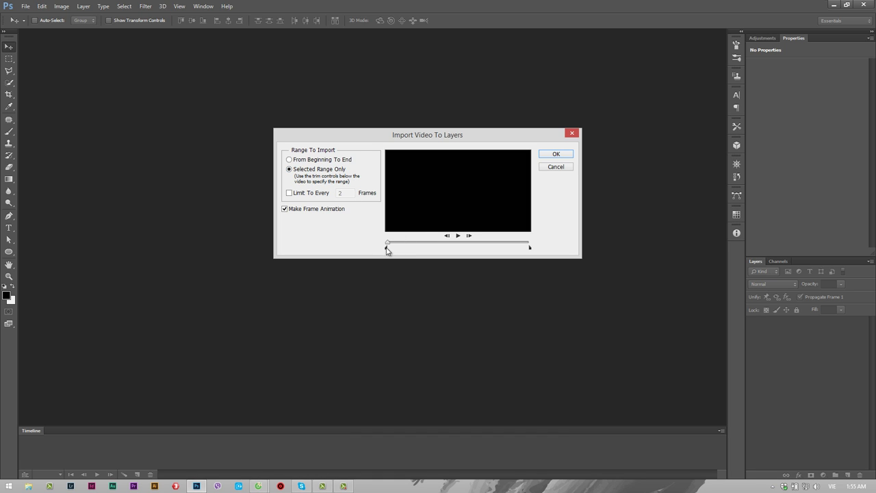
{"action": "mouse_move", "coordinate": [387, 250]}
{"action": "left_mouse_down"}
{"action": "mouse_move", "coordinate": [416, 248]}
{"action": "mouse_move", "coordinate": [375, 251]}
{"action": "left_mouse_up"}
{"action": "mouse_move", "coordinate": [522, 248]}
{"action": "left_mouse_down"}
{"action": "mouse_move", "coordinate": [442, 248]}
{"action": "mouse_move", "coordinate": [484, 248]}
{"action": "left_mouse_up"}
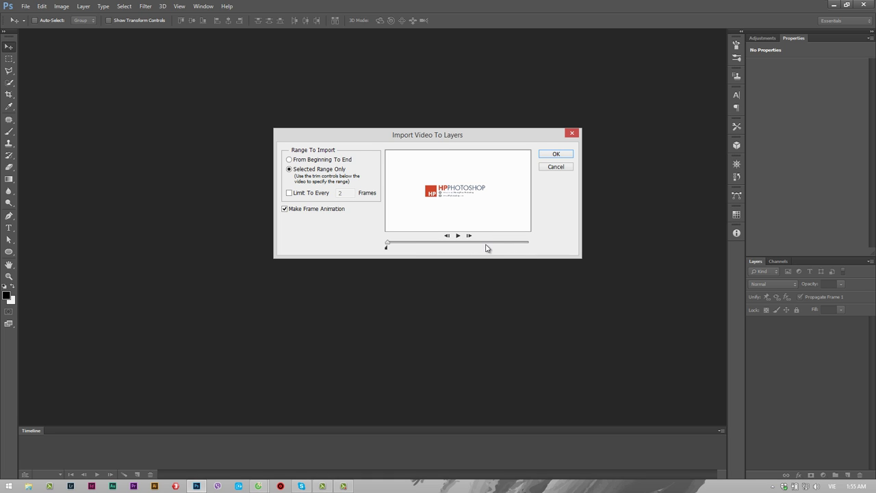
{"action": "left_click", "coordinate": [386, 251]}
{"action": "left_click_drag", "start_coordinate": [407, 252], "coordinate": [431, 251]}
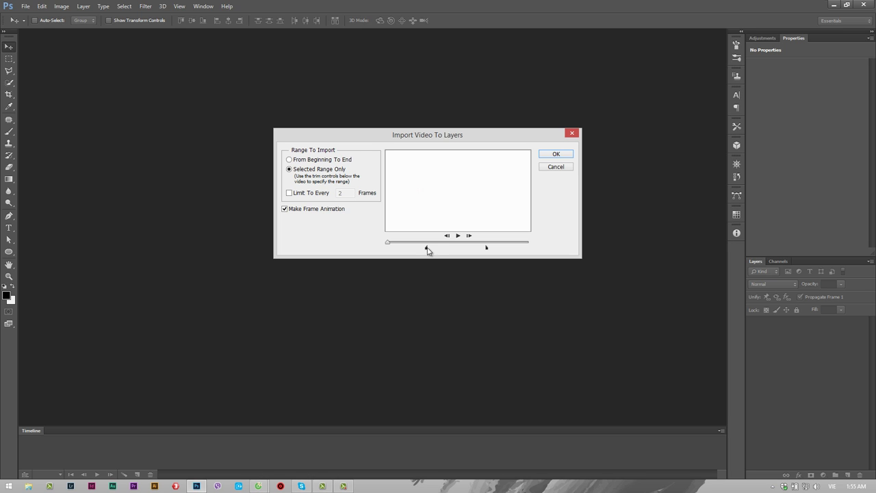
{"action": "left_click_drag", "start_coordinate": [428, 251], "coordinate": [426, 250]}
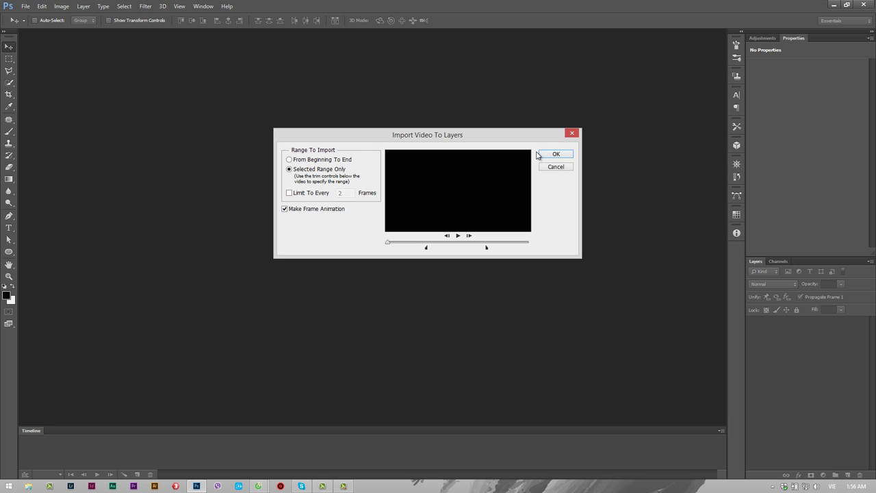
{"action": "left_click", "coordinate": [560, 157]}
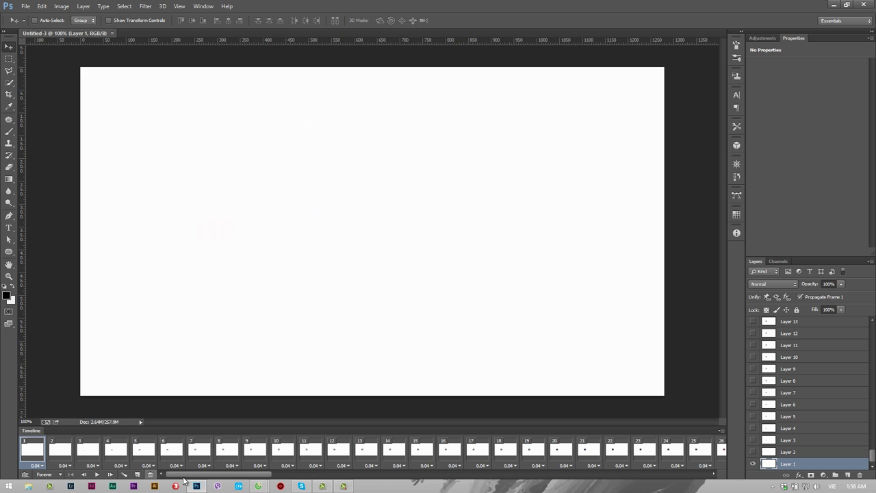
Preview the imported animation's playback, then return to the first frame.
{"action": "mouse_move", "coordinate": [213, 474]}
{"action": "left_mouse_down"}
{"action": "mouse_move", "coordinate": [571, 475]}
{"action": "mouse_move", "coordinate": [133, 474]}
{"action": "left_mouse_up"}
{"action": "left_click", "coordinate": [96, 475]}
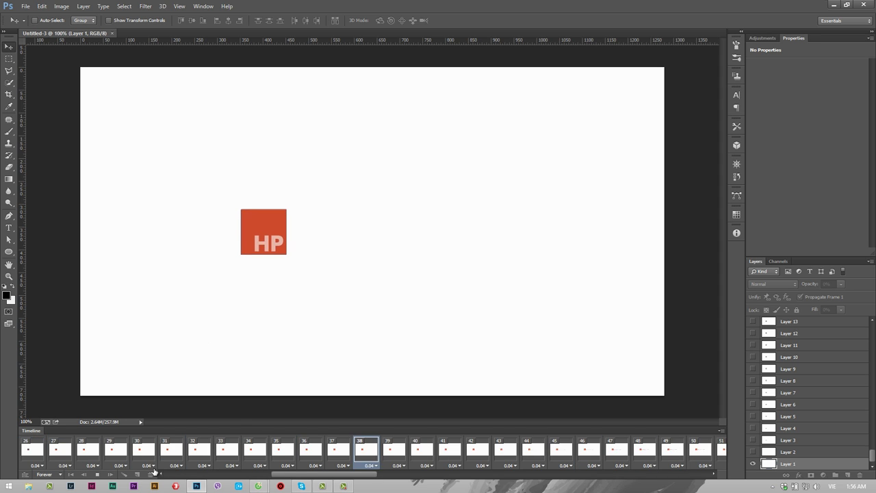
{"action": "left_click", "coordinate": [103, 474]}
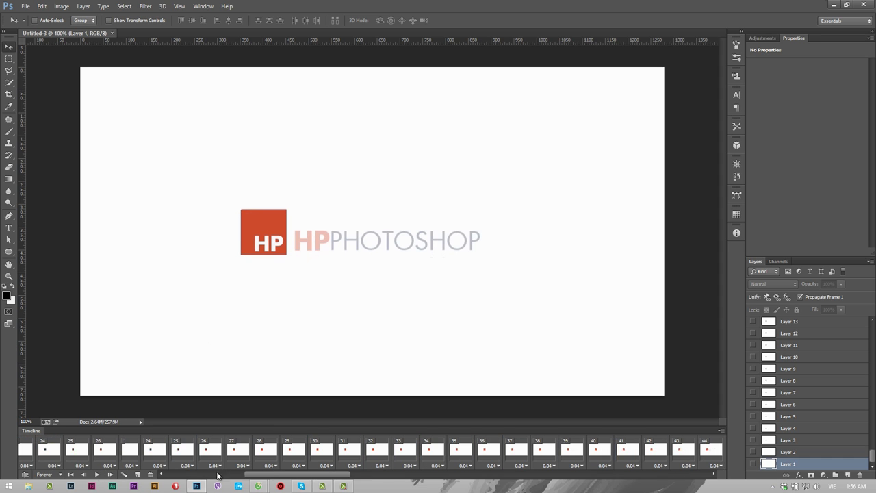
{"action": "left_click", "coordinate": [30, 454]}
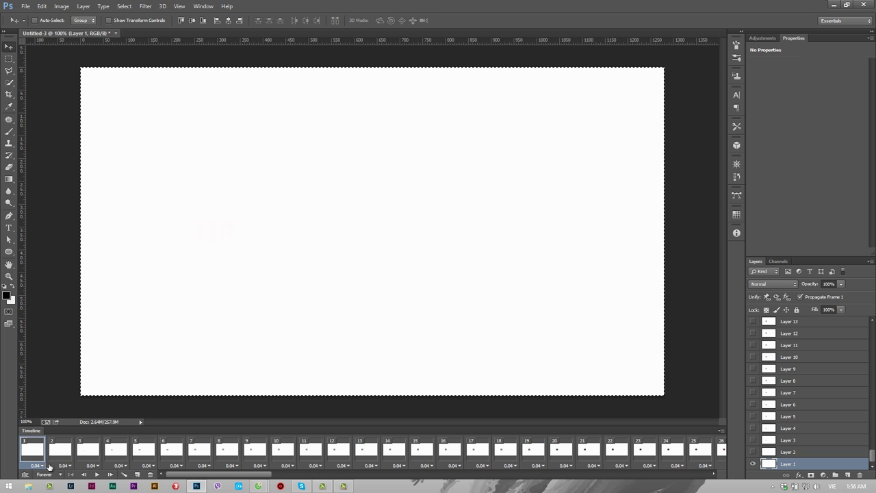
Select all frames and set each frame's delay to 0.1 seconds.
{"action": "left_click_drag", "start_coordinate": [227, 474], "coordinate": [703, 464]}
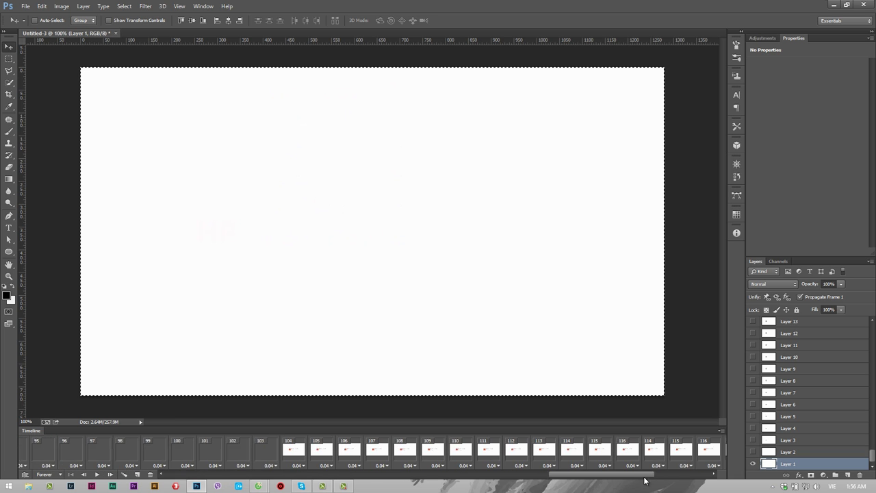
{"action": "left_click", "coordinate": [708, 453], "text": "shift"}
{"action": "left_click", "coordinate": [688, 466]}
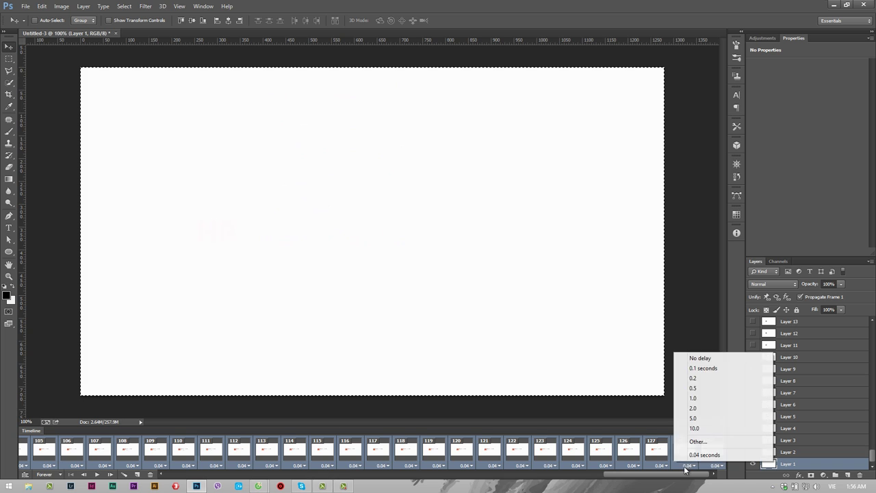
{"action": "left_click", "coordinate": [701, 368]}
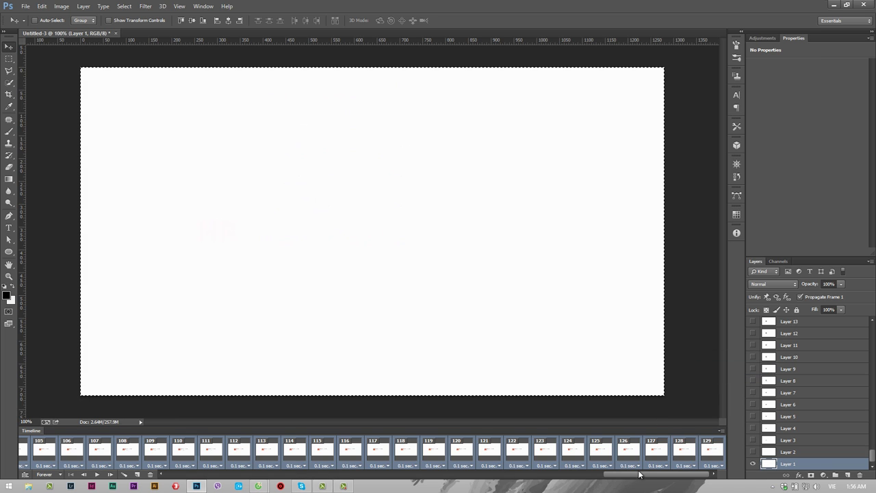
{"action": "left_click_drag", "start_coordinate": [641, 475], "coordinate": [369, 474]}
{"action": "left_click_drag", "start_coordinate": [431, 474], "coordinate": [142, 474]}
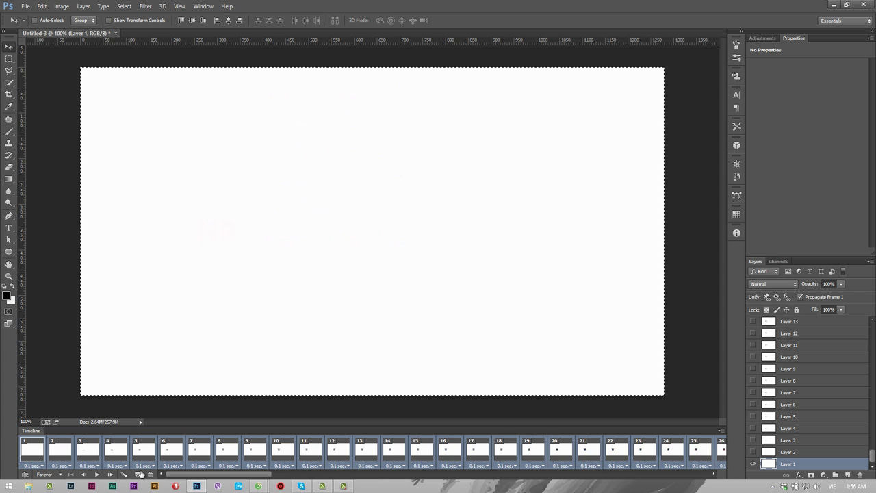
Replay the animation from the first frame to check the 0.1-second timing.
{"action": "left_click", "coordinate": [34, 452]}
{"action": "left_click", "coordinate": [96, 475]}
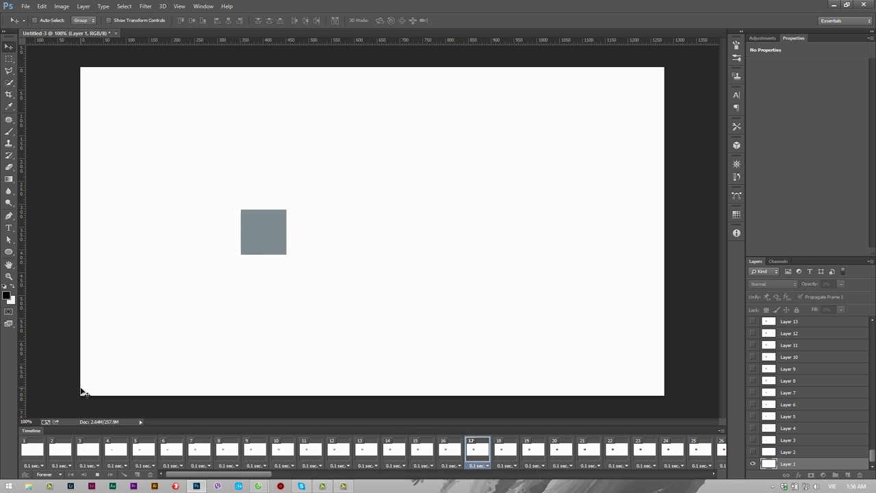
{"action": "left_click", "coordinate": [99, 475]}
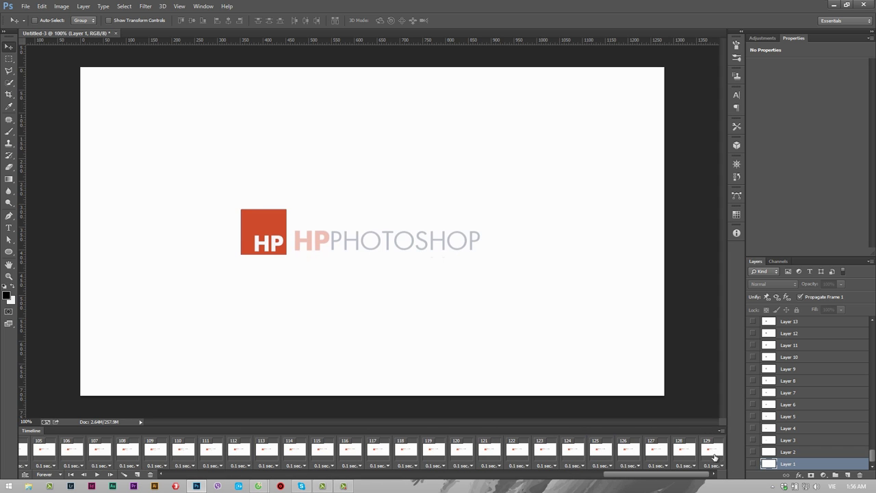
Delete frames 33 through the end so the animation ends on the red HP square.
{"action": "left_click", "coordinate": [714, 456]}
{"action": "left_click_drag", "start_coordinate": [684, 474], "coordinate": [192, 472]}
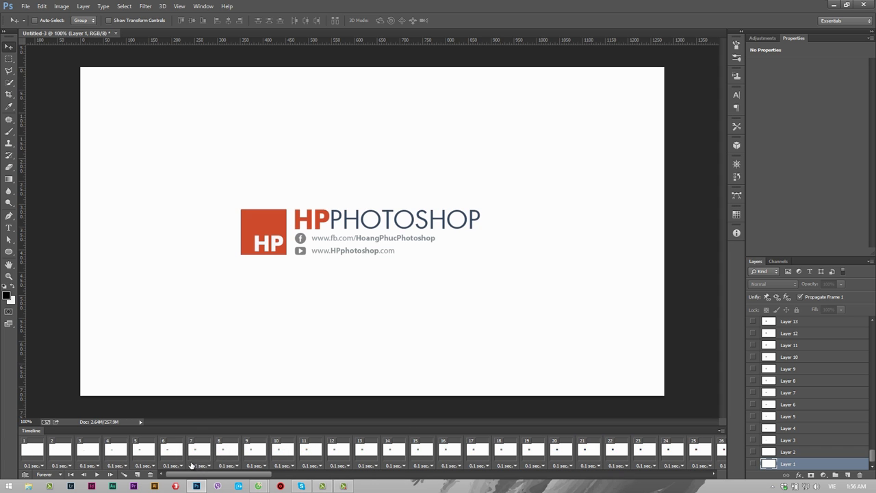
{"action": "left_click_drag", "start_coordinate": [255, 475], "coordinate": [509, 477]}
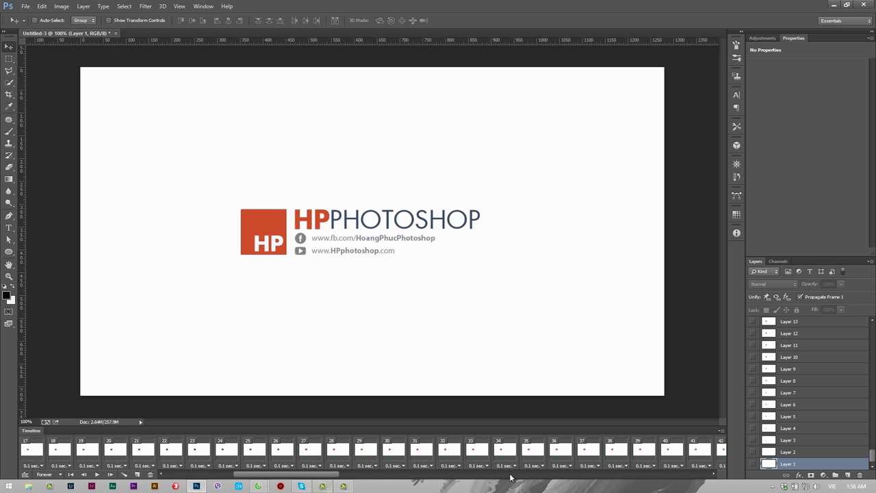
{"action": "left_click", "coordinate": [488, 464], "text": "shift"}
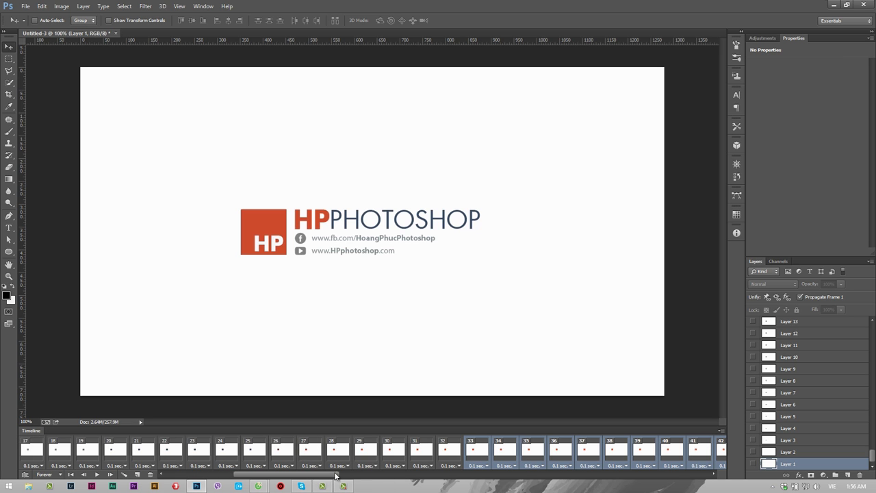
{"action": "left_click", "coordinate": [150, 474]}
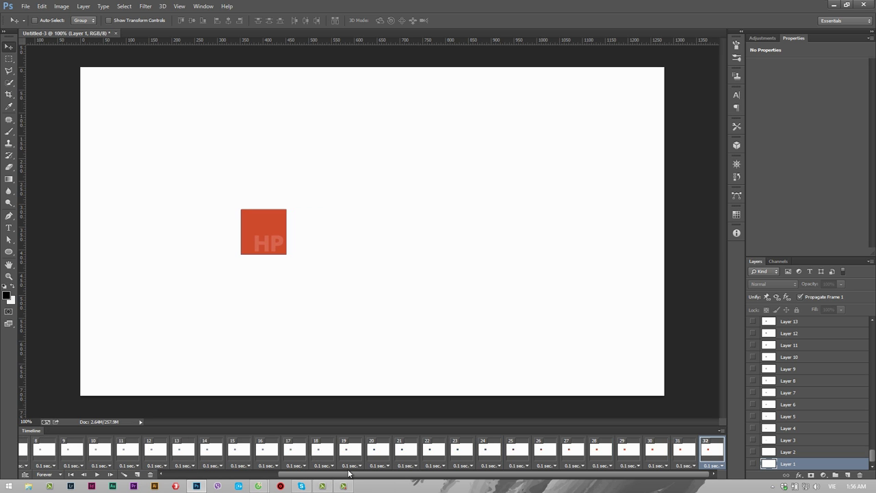
{"action": "left_click", "coordinate": [26, 6]}
In Save for Web, set the GIF to 256 colours and scale the image to 800 × 450 px.
{"action": "left_click", "coordinate": [226, 6]}
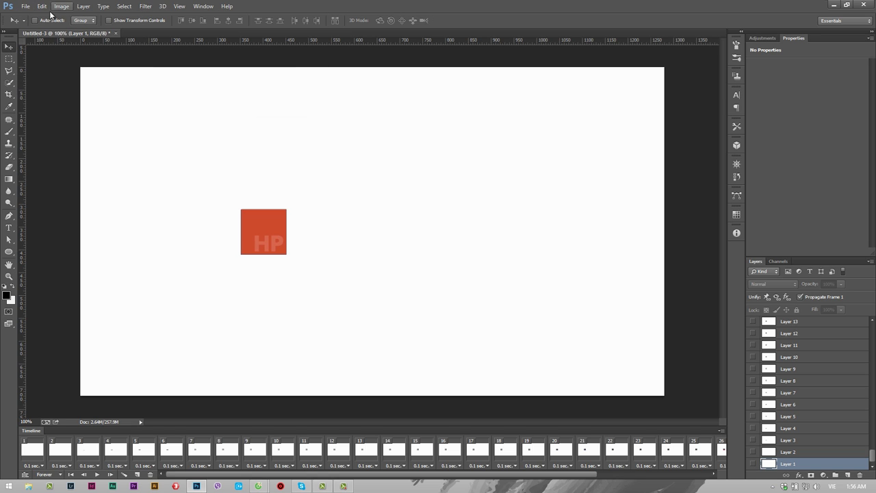
{"action": "left_click", "coordinate": [25, 6]}
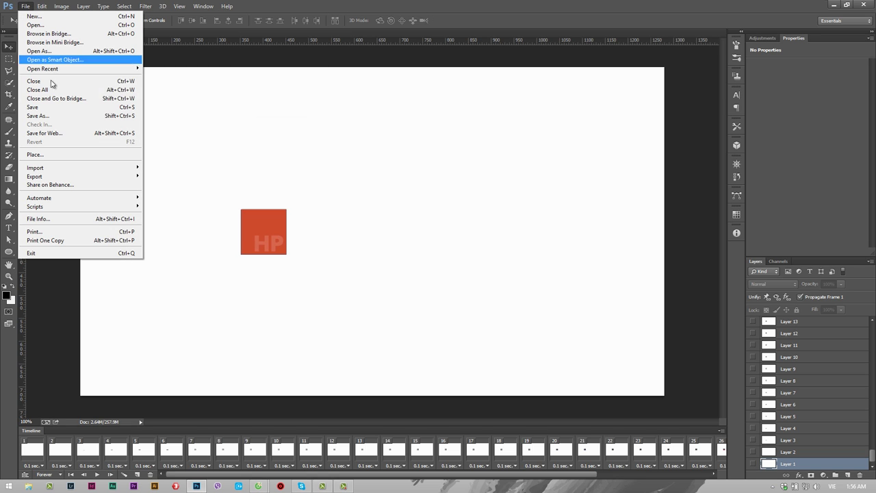
{"action": "left_click", "coordinate": [82, 136]}
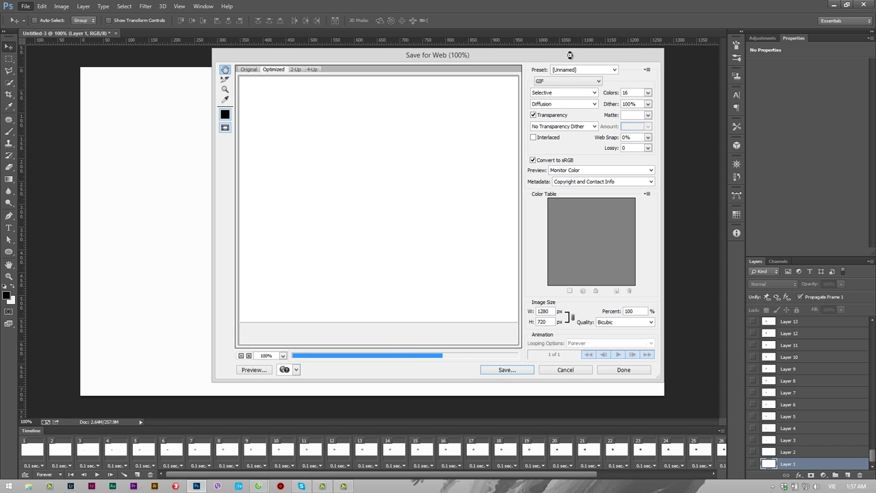
{"action": "left_click_drag", "start_coordinate": [570, 56], "coordinate": [549, 50]}
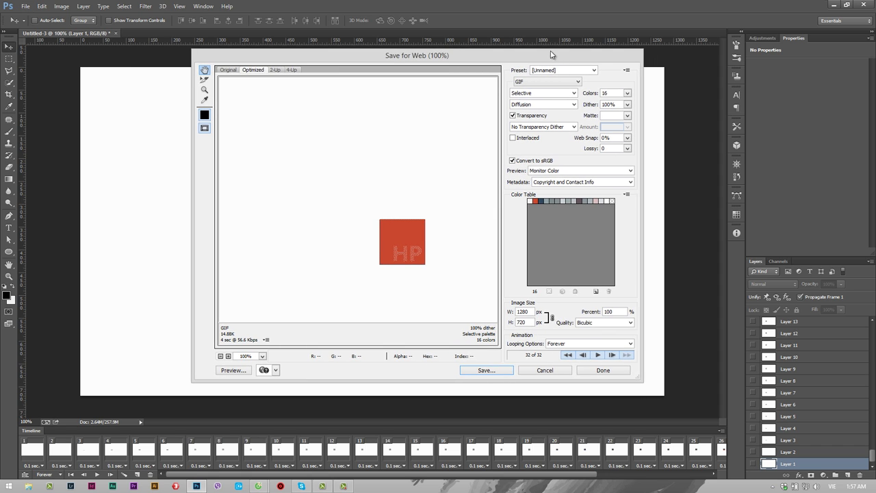
{"action": "left_click", "coordinate": [629, 86]}
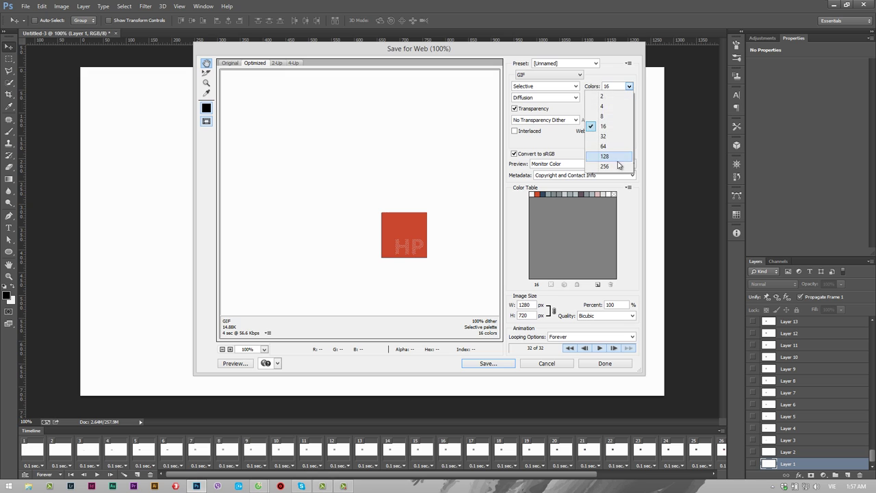
{"action": "left_click", "coordinate": [607, 165]}
{"action": "type", "text": "800"}
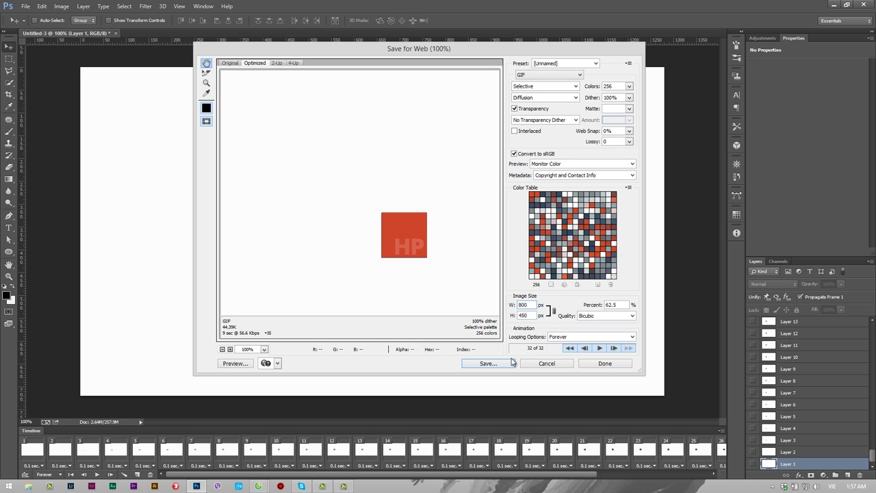
{"action": "key", "text": "Tab"}
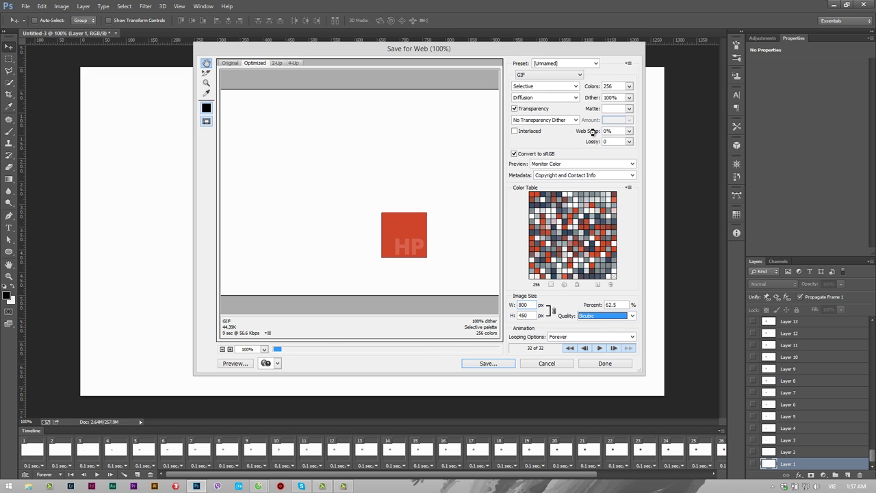
Keep Bicubic quality, settle the palette at 128 colours after trying 16 and 64, then save.
{"action": "key", "text": "alt+Down"}
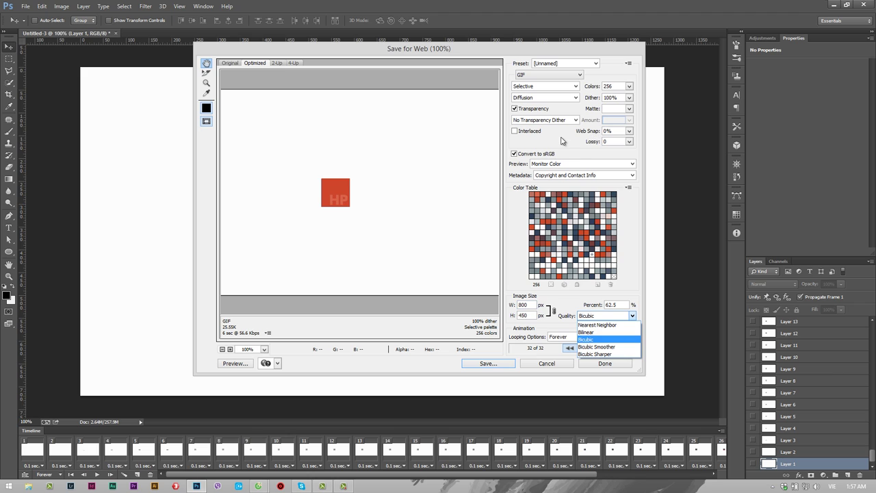
{"action": "key", "text": "Return"}
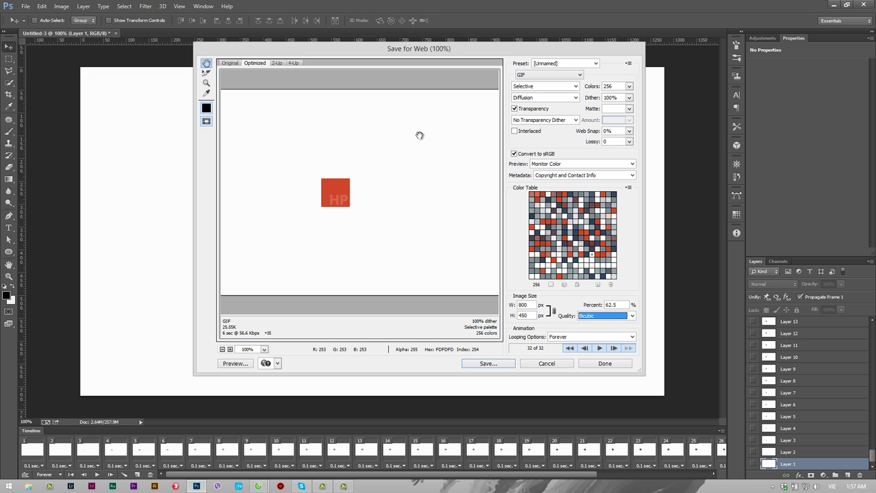
{"action": "left_click", "coordinate": [628, 87]}
{"action": "left_click", "coordinate": [602, 127]}
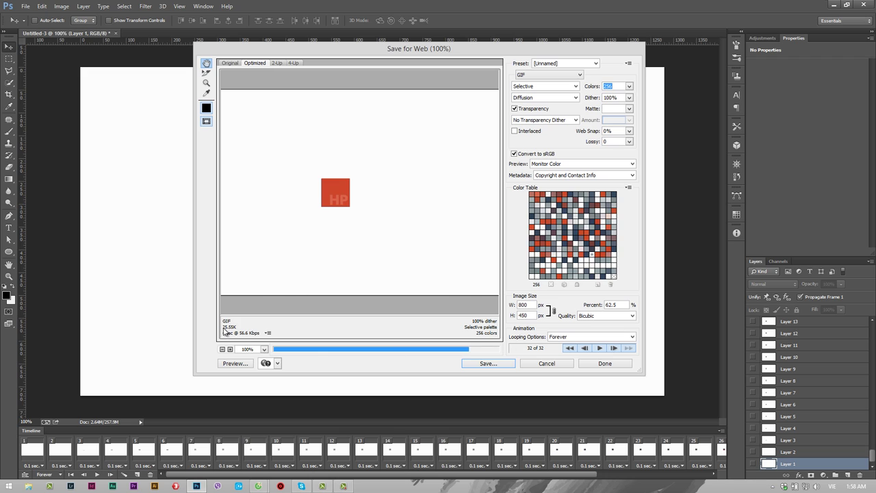
{"action": "left_click", "coordinate": [628, 86]}
{"action": "left_click", "coordinate": [618, 140]}
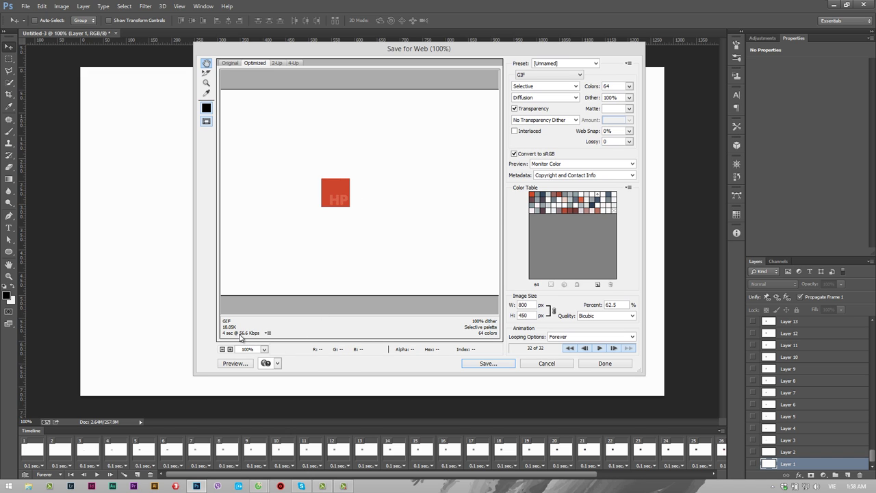
{"action": "left_click", "coordinate": [629, 85]}
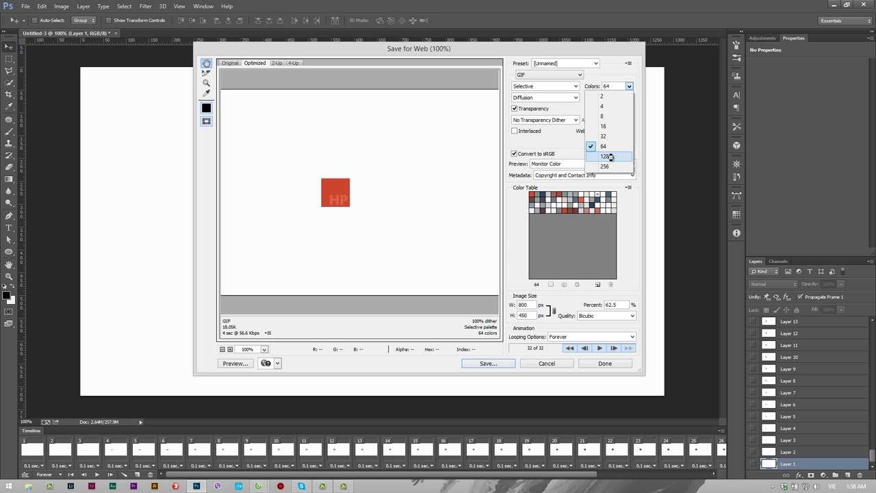
{"action": "left_click", "coordinate": [610, 156]}
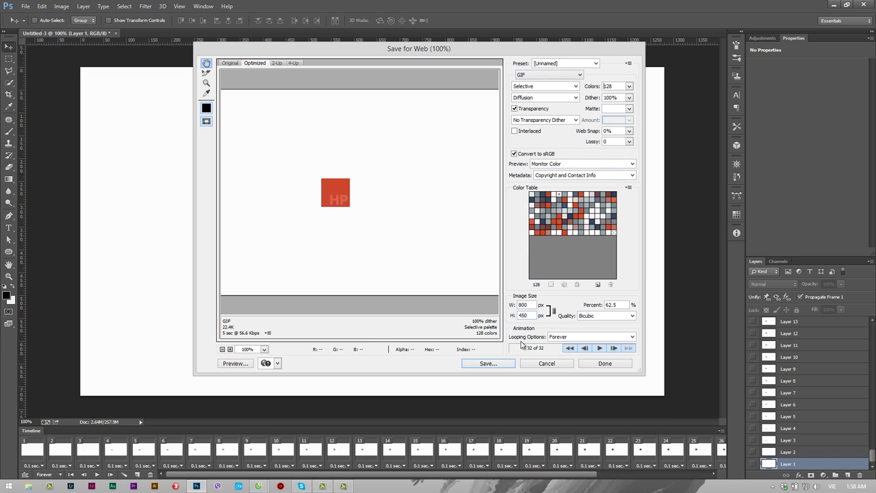
{"action": "left_click", "coordinate": [491, 362]}
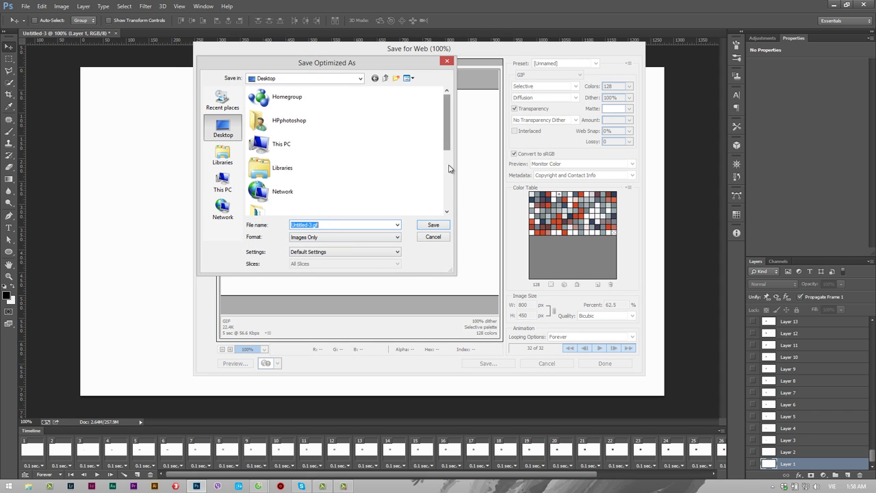
Save the optimised GIF to the Desktop as demo.gif.
{"action": "left_click_drag", "start_coordinate": [444, 140], "coordinate": [446, 198]}
{"action": "left_click", "coordinate": [310, 225]}
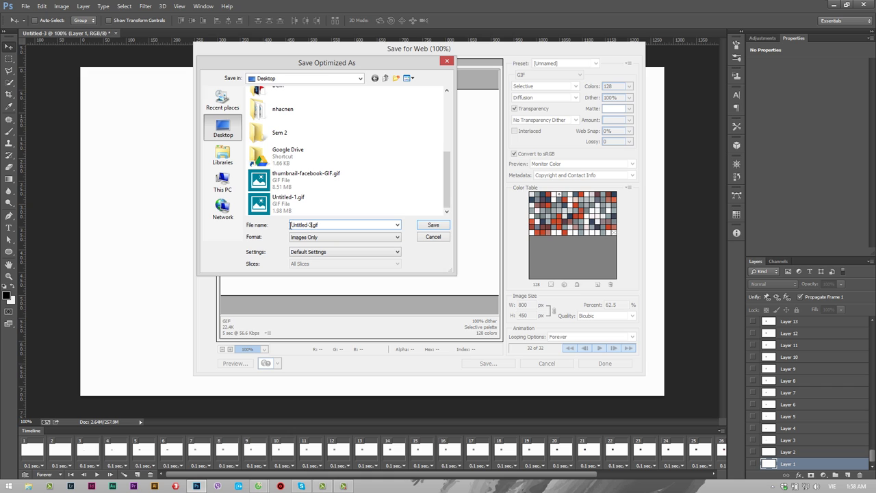
{"action": "left_click_drag", "start_coordinate": [290, 224], "coordinate": [281, 226]}
{"action": "type", "text": "demo"}
{"action": "left_click", "coordinate": [443, 226]}
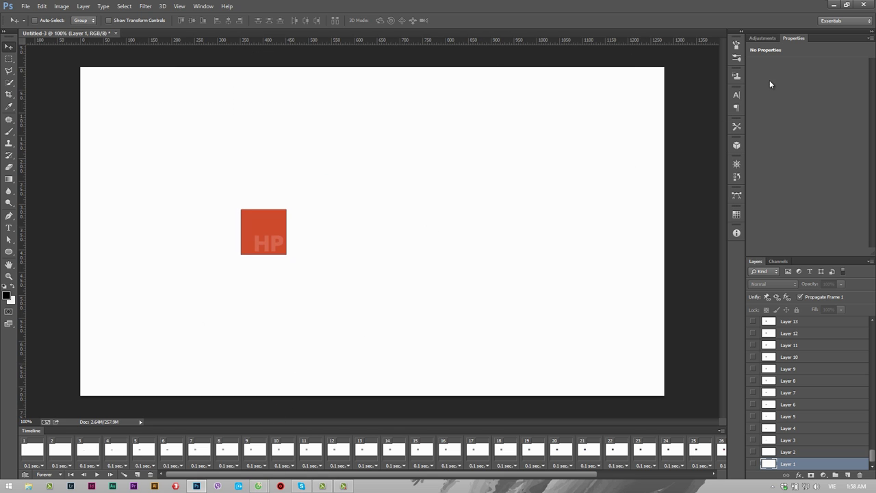
{"action": "mouse_move", "coordinate": [258, 486]}
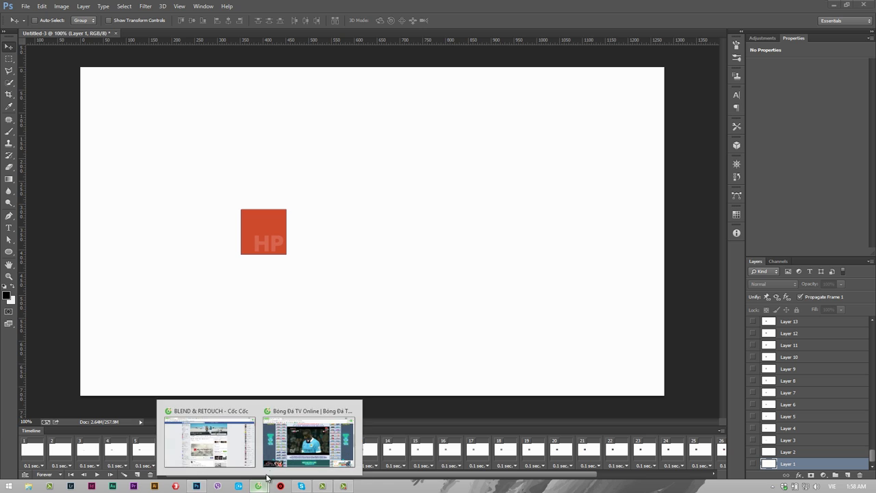
Switch to the browser's Giphy tab and load the giphy.com home page.
{"action": "left_click", "coordinate": [206, 438]}
{"action": "left_click", "coordinate": [342, 6]}
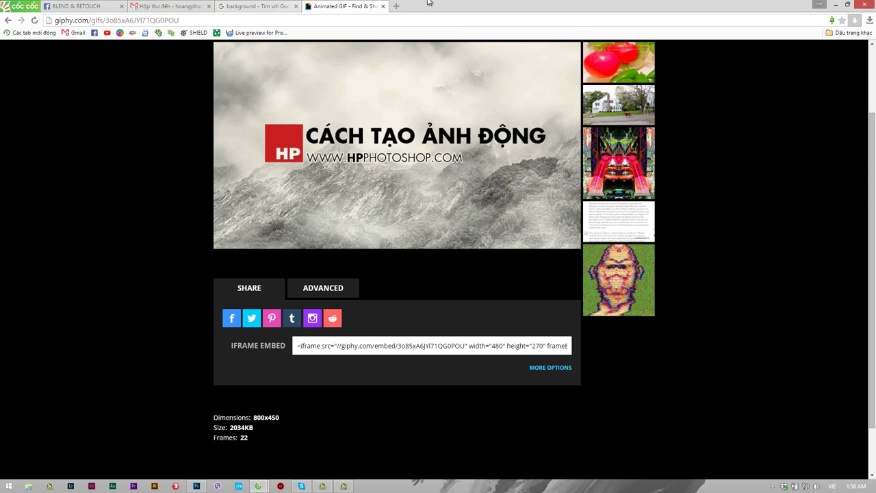
{"action": "scroll", "coordinate": [731, 175], "scroll_direction": "up", "scroll_amount": 2}
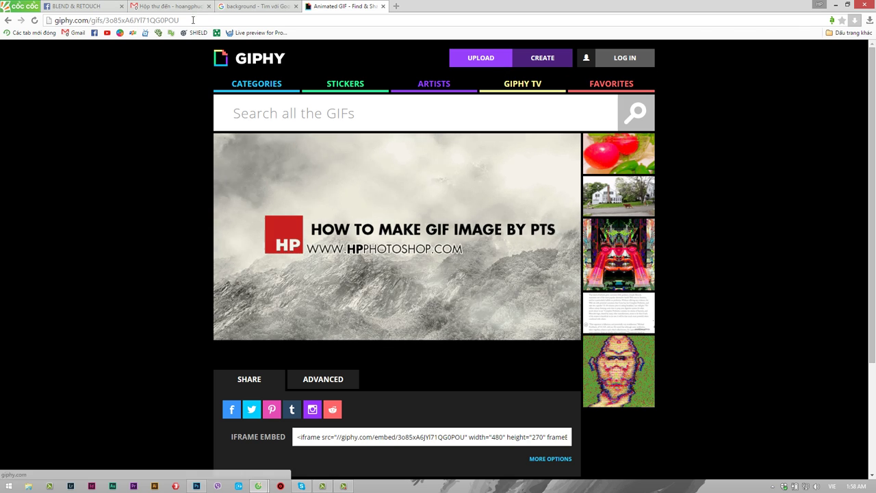
{"action": "left_click_drag", "start_coordinate": [179, 20], "coordinate": [92, 20]}
{"action": "key", "text": "BackSpace"}
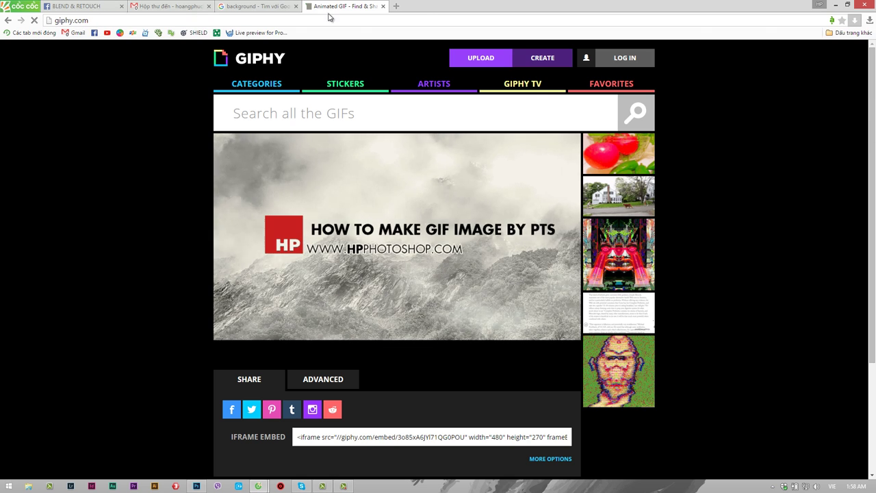
{"action": "key", "text": "Return"}
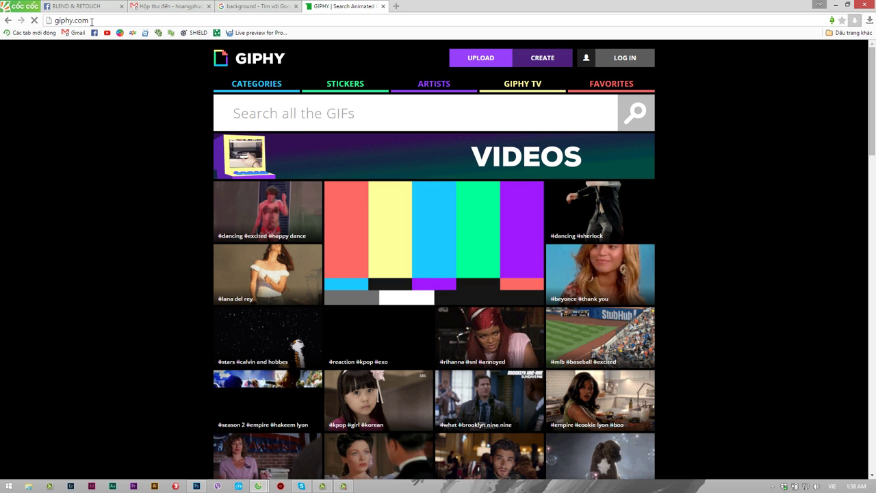
Go to Giphy's upload page.
{"action": "left_click", "coordinate": [104, 20]}
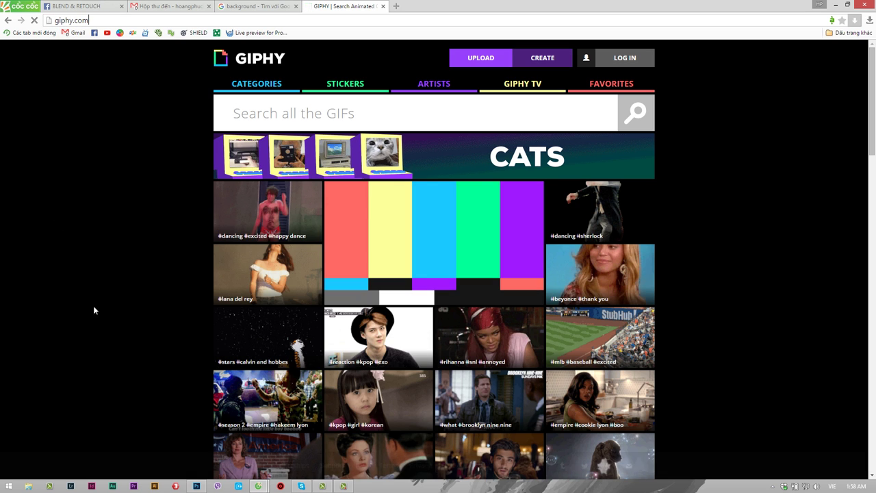
{"action": "scroll", "coordinate": [98, 295], "scroll_direction": "down", "scroll_amount": 1}
{"action": "scroll", "coordinate": [89, 289], "scroll_direction": "up", "scroll_amount": 1}
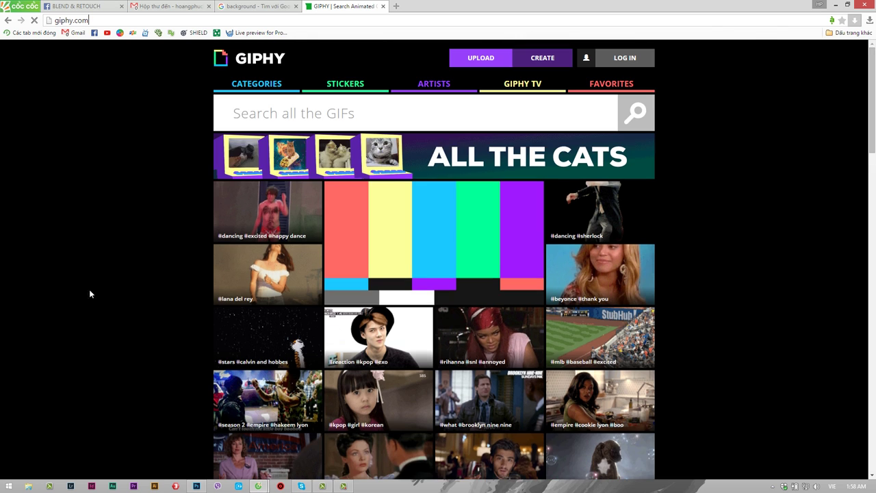
{"action": "left_click", "coordinate": [481, 59]}
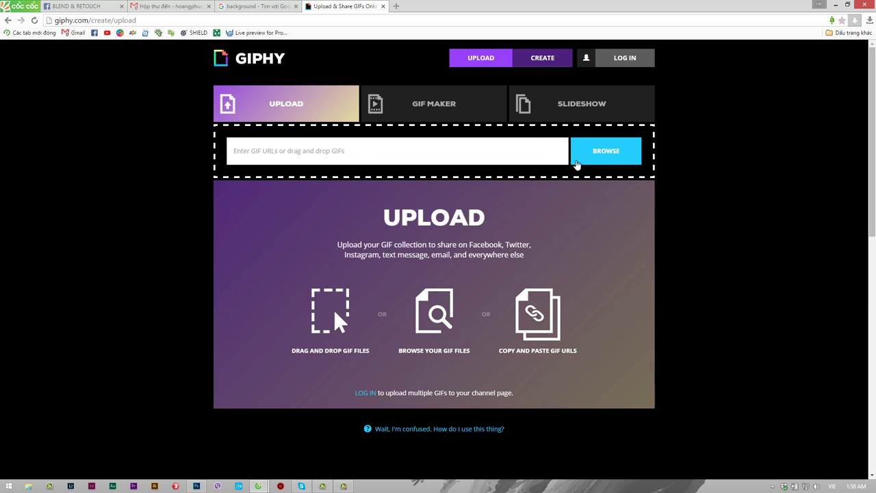
Pick demo.gif from the Desktop and upload it to Giphy.
{"action": "left_click", "coordinate": [596, 154]}
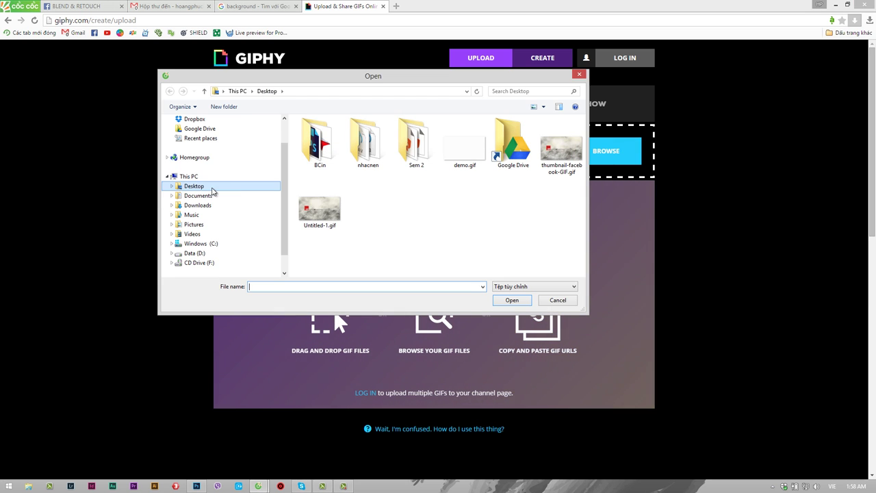
{"action": "left_click", "coordinate": [478, 156]}
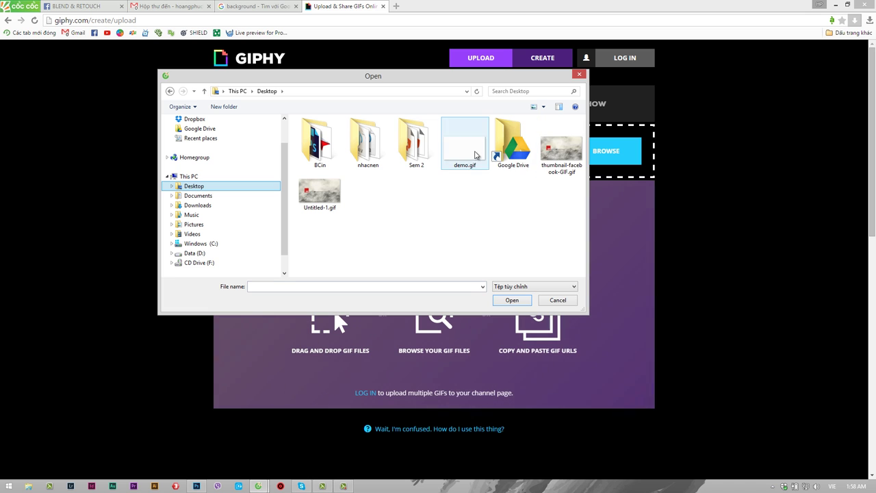
{"action": "left_click", "coordinate": [512, 300]}
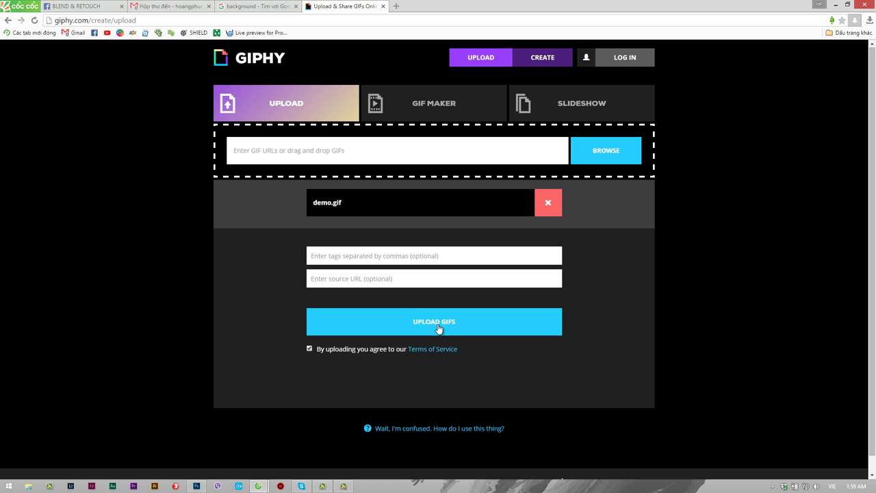
{"action": "left_click", "coordinate": [431, 329]}
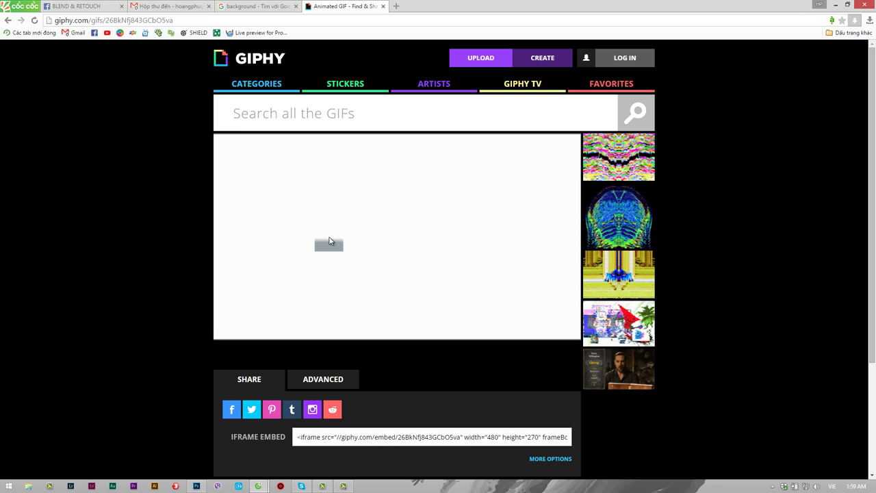
Copy the uploaded GIF's image URL and look over its Advanced sharing links.
{"action": "right_click", "coordinate": [394, 229]}
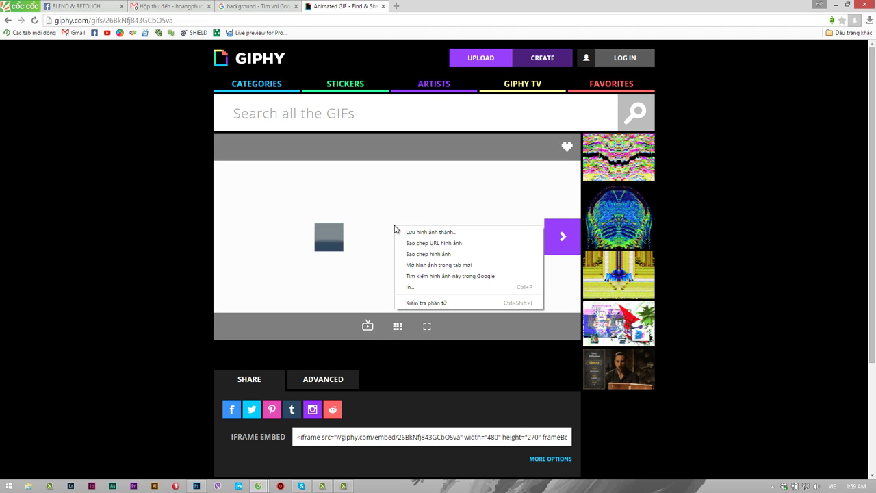
{"action": "left_click", "coordinate": [430, 243]}
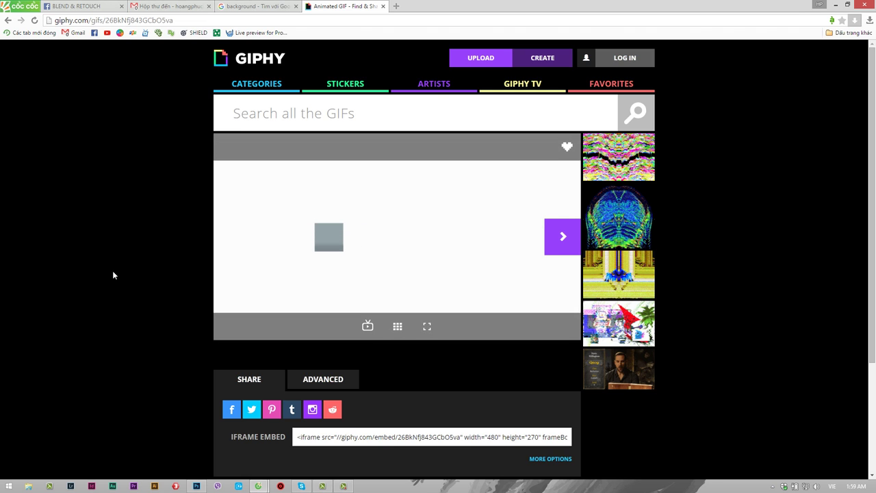
{"action": "scroll", "coordinate": [113, 270], "scroll_direction": "down", "scroll_amount": 3}
{"action": "left_click", "coordinate": [330, 286]}
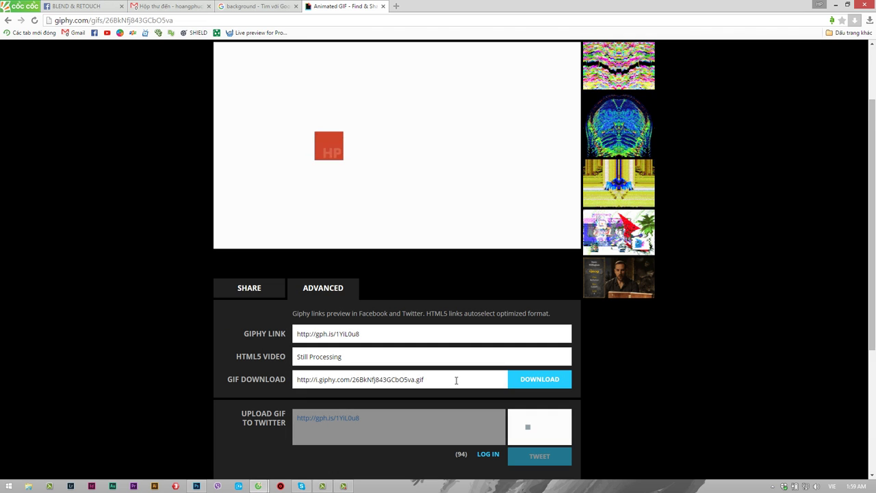
{"action": "left_click_drag", "start_coordinate": [456, 379], "coordinate": [296, 379]}
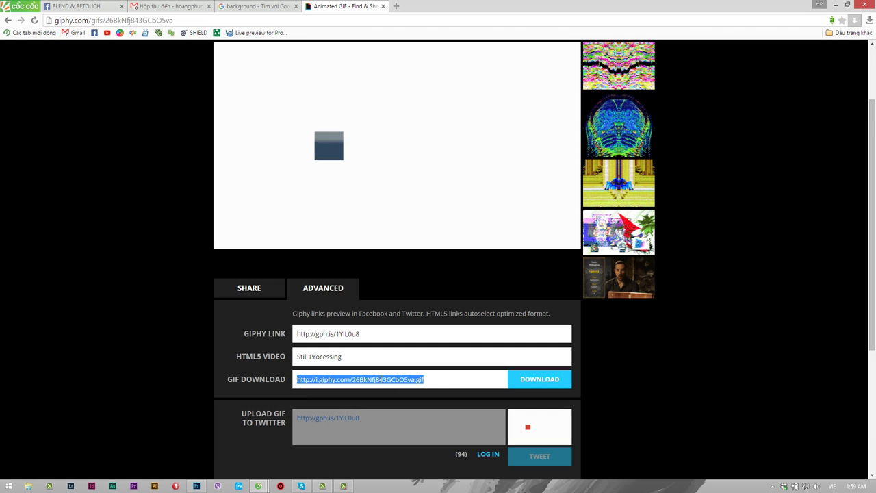
{"action": "left_click", "coordinate": [135, 289]}
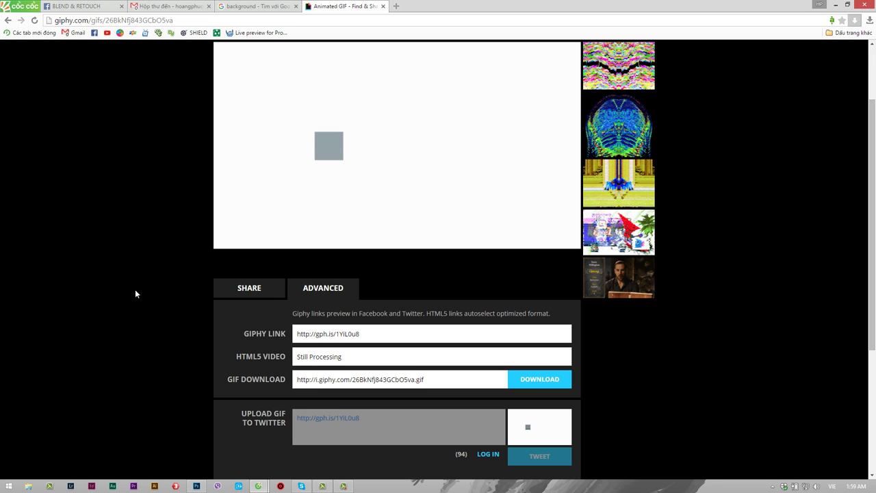
Copy the GIF's image URL again and open a new browser tab.
{"action": "scroll", "coordinate": [135, 289], "scroll_direction": "up", "scroll_amount": 3}
{"action": "right_click", "coordinate": [472, 211]}
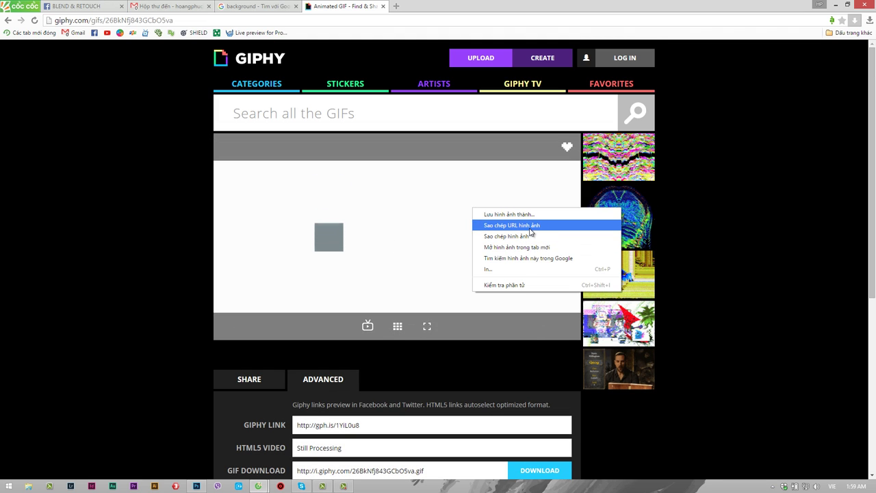
{"action": "left_click", "coordinate": [530, 226]}
{"action": "left_click", "coordinate": [395, 7]}
Load facebook.com, paste the GIF link into the status box, delete it, and reload.
{"action": "type", "text": "facebook.com"}
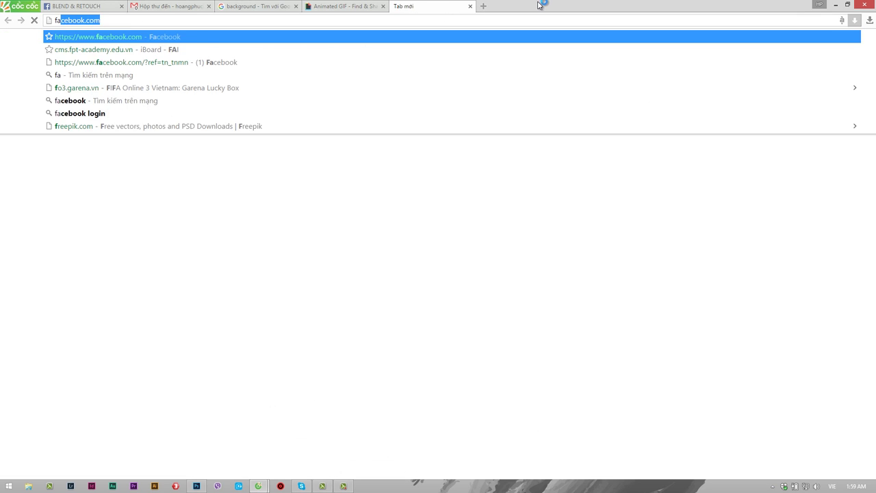
{"action": "key", "text": "Return"}
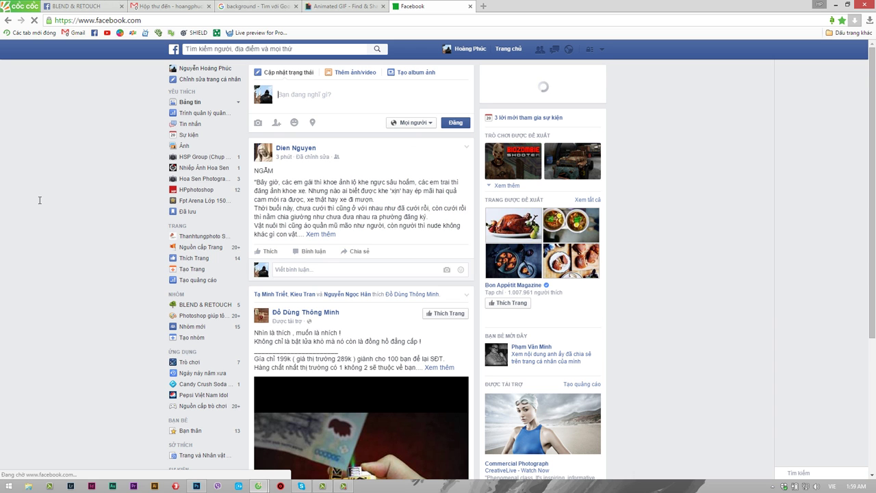
{"action": "type", "text": "https://media.giphy.com/media/26BkNfj843GCbO5va/giphy.gif"}
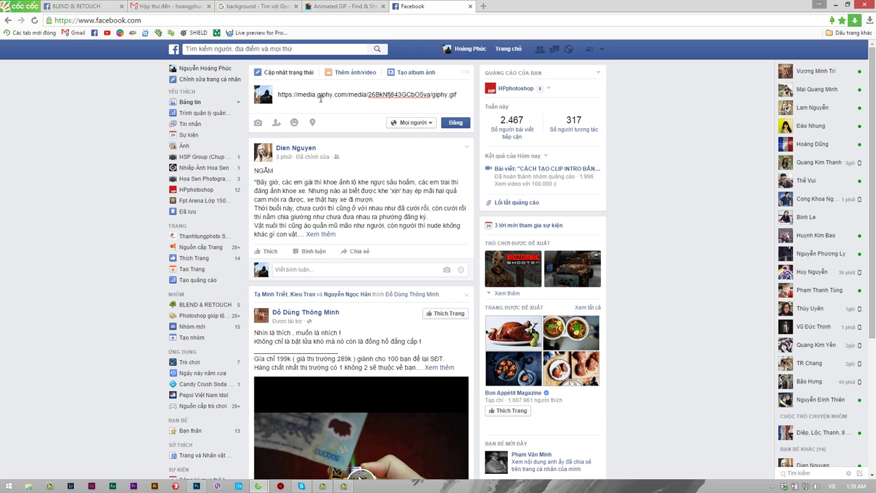
{"action": "left_click_drag", "start_coordinate": [457, 95], "coordinate": [277, 108]}
{"action": "key", "text": "ctrl+c"}
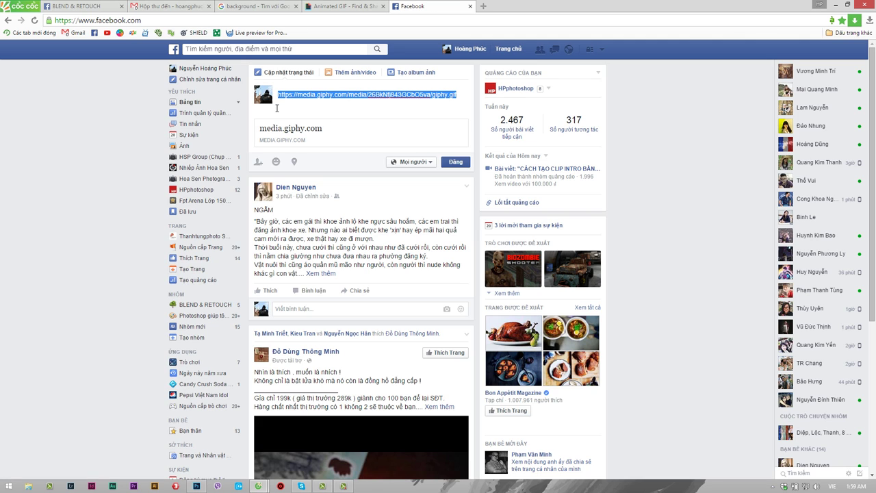
{"action": "key", "text": "BackSpace"}
{"action": "left_click", "coordinate": [468, 128]}
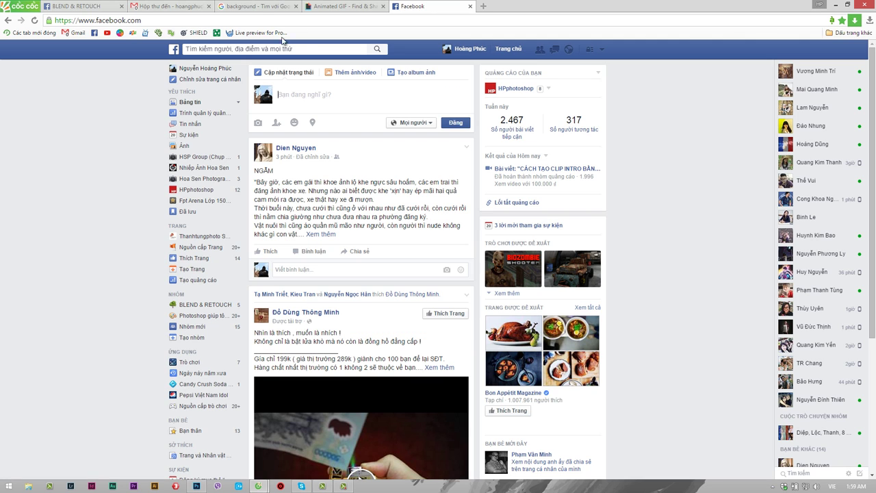
{"action": "left_click", "coordinate": [266, 21]}
{"action": "key", "text": "Return"}
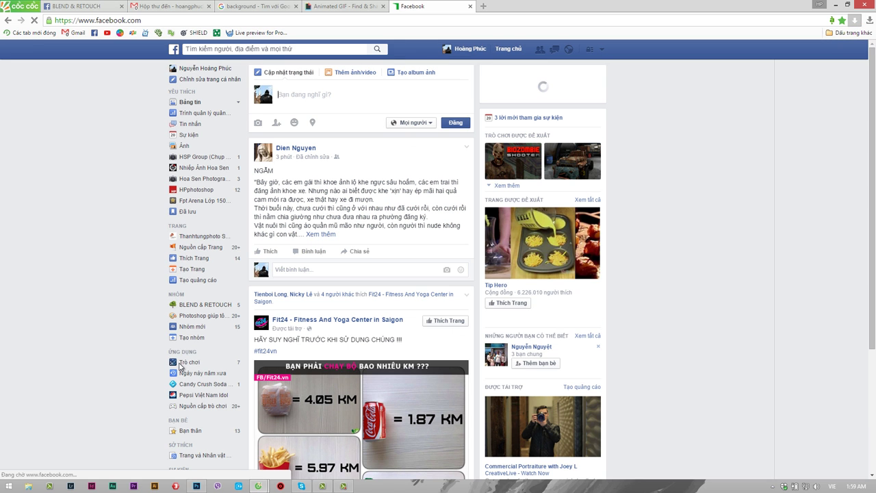
Paste the GIF link into the BLEND & RETOUCH group post, then leave without posting.
{"action": "left_click", "coordinate": [185, 305]}
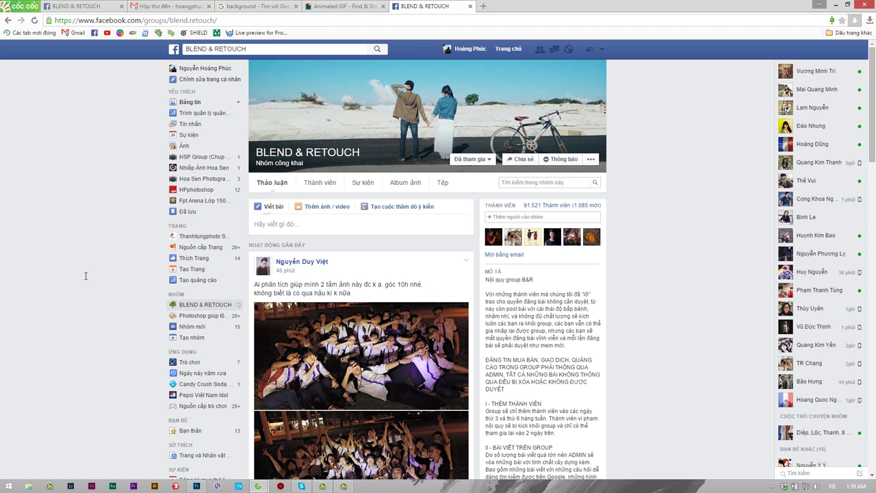
{"action": "key", "text": "ctrl+v"}
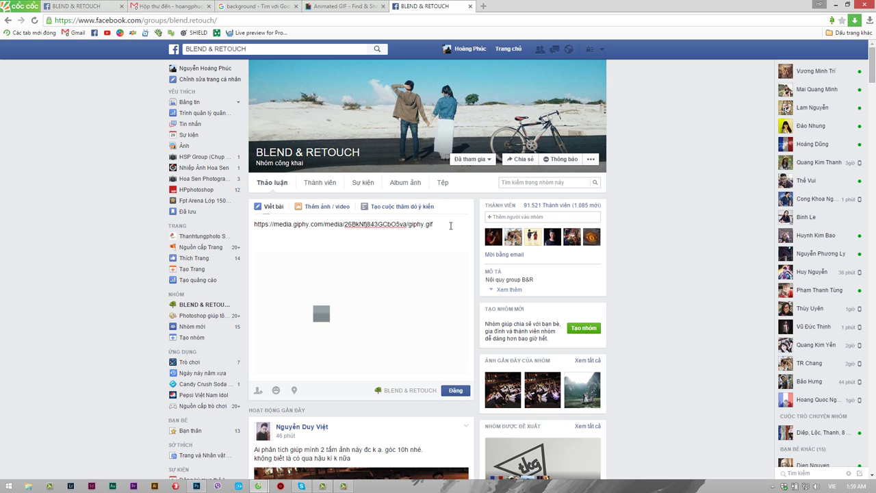
{"action": "left_click_drag", "start_coordinate": [451, 226], "coordinate": [254, 225]}
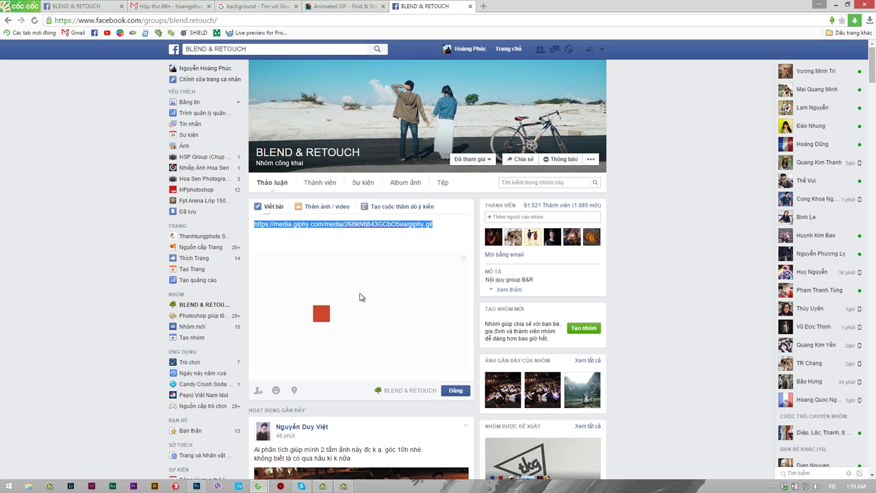
{"action": "type", "text": "sdfdsfdf"}
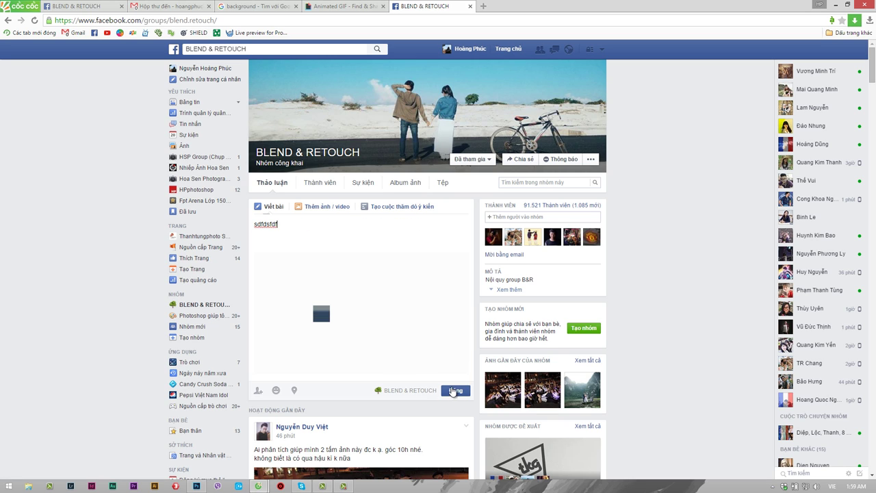
{"action": "left_click", "coordinate": [470, 7]}
{"action": "left_click", "coordinate": [432, 111]}
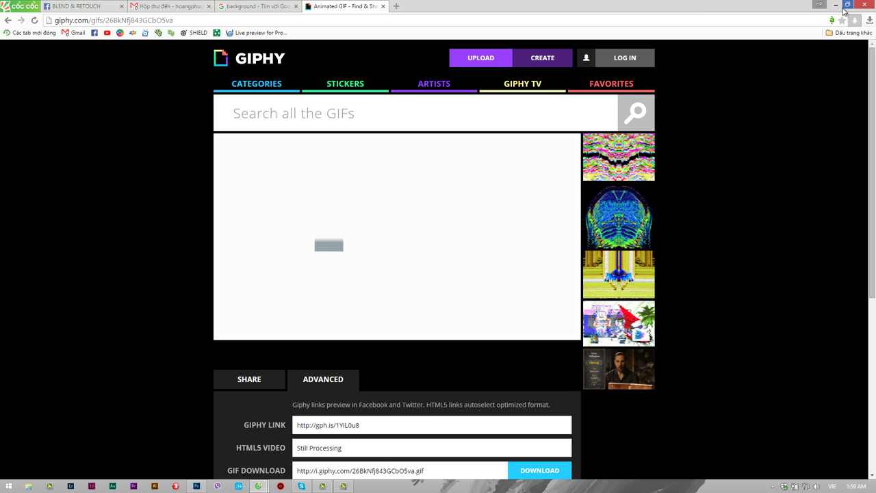
Minimize the browser to bring back the Untitled-3 HP square animation and its frame timeline.
{"action": "left_click", "coordinate": [836, 5]}
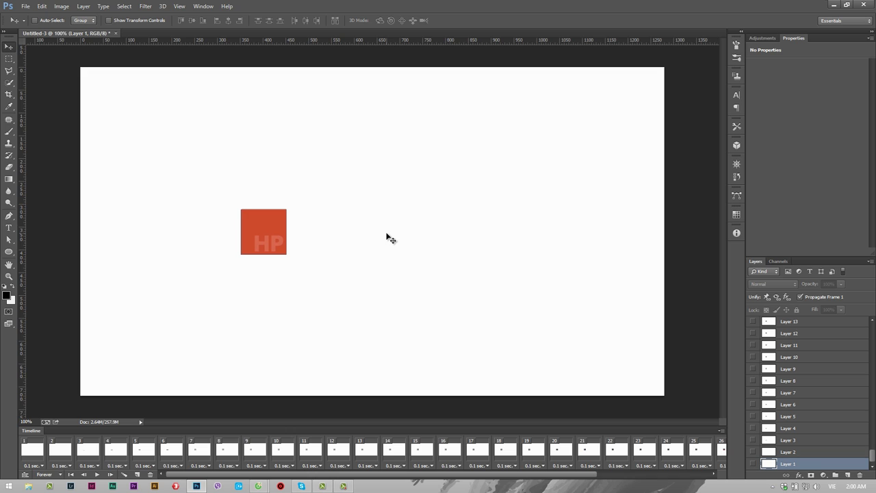